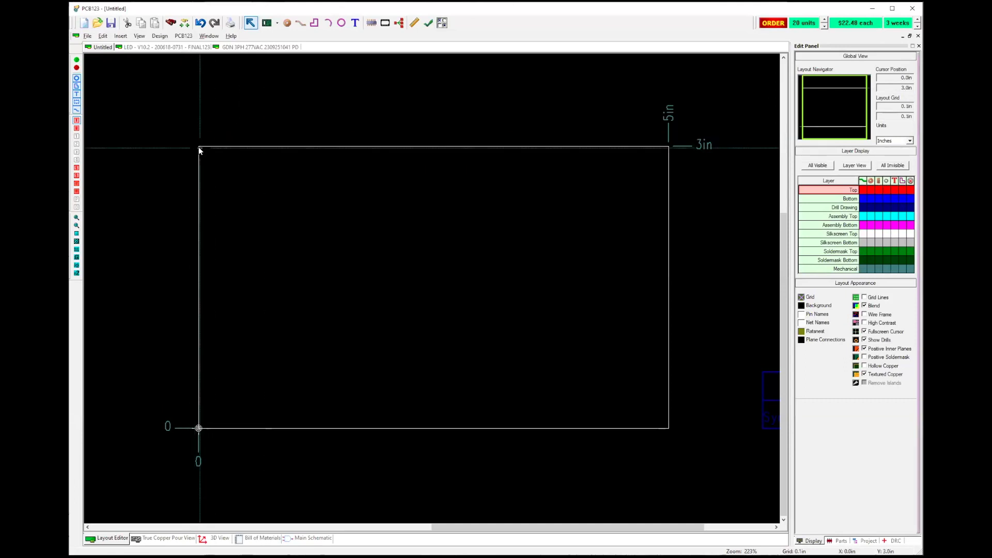
Search the part library for RES 1206, and repeat the search with only 1206
mouse_move(199, 146)
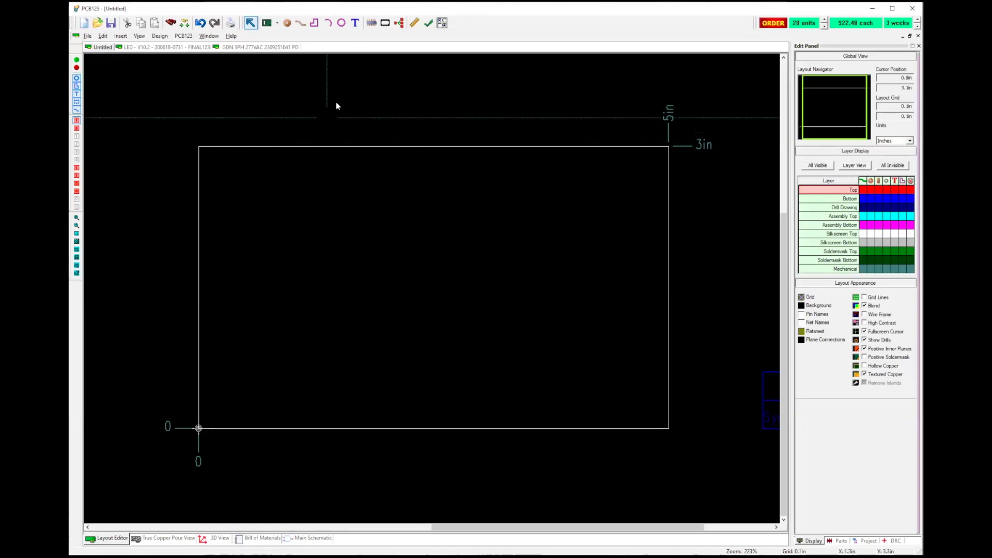
left_click(385, 23)
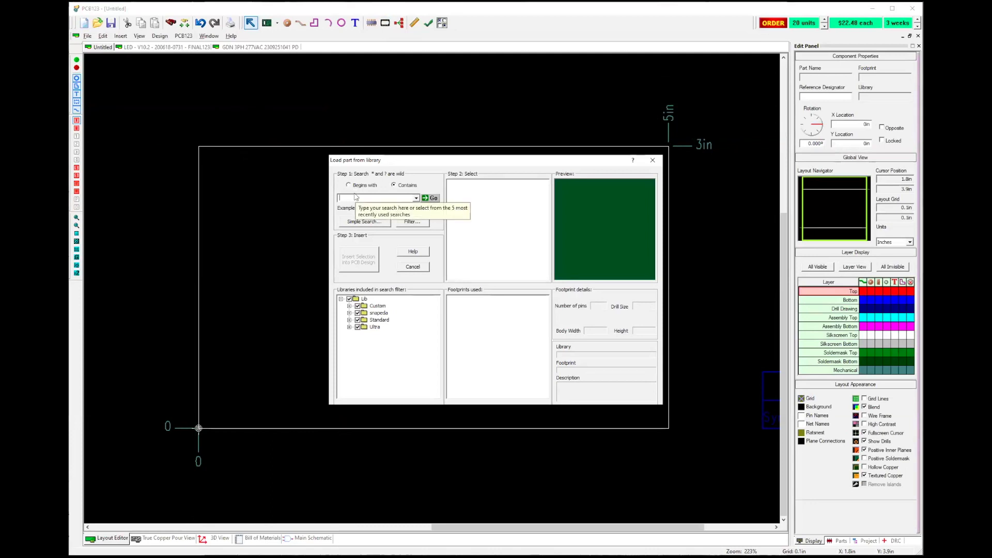
type("REW")
type(" *")
type("6")
key("Return")
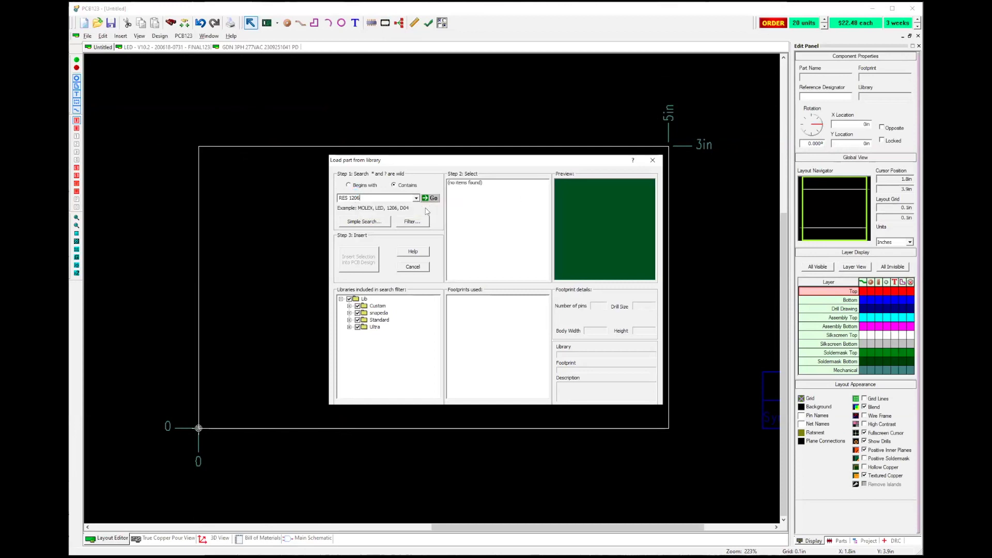
left_click_drag(344, 198, 337, 198)
key("BackSpace")
left_click(431, 198)
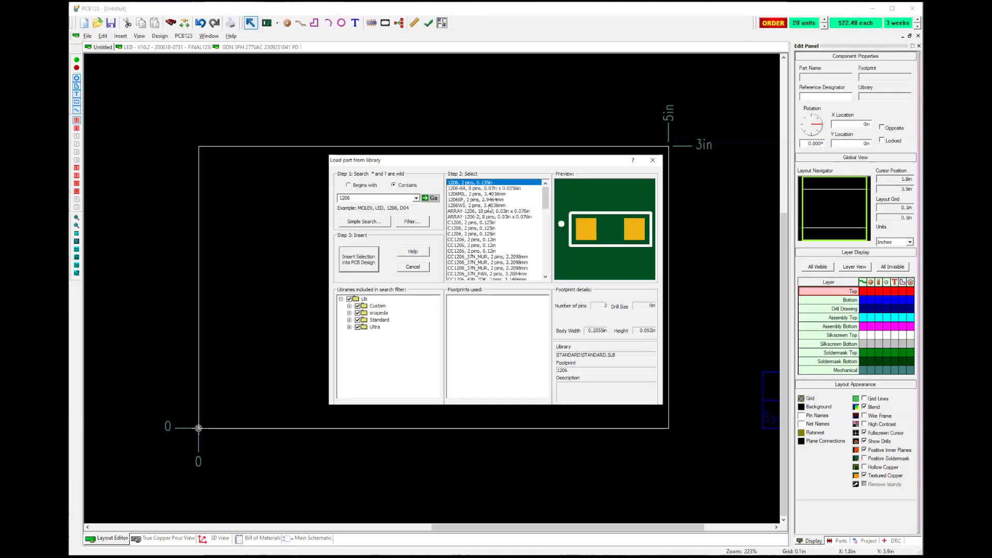
Insert the two-pin 0.12in CC1206 part from ULTRA and place two copies side by side near the board's centre, at about Y 1.7 in
left_click(453, 246)
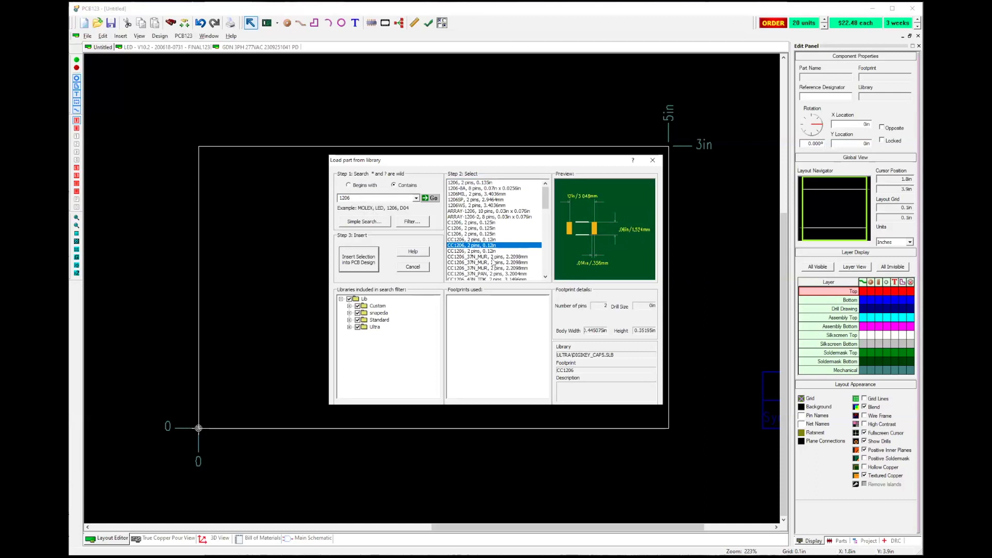
left_click(365, 261)
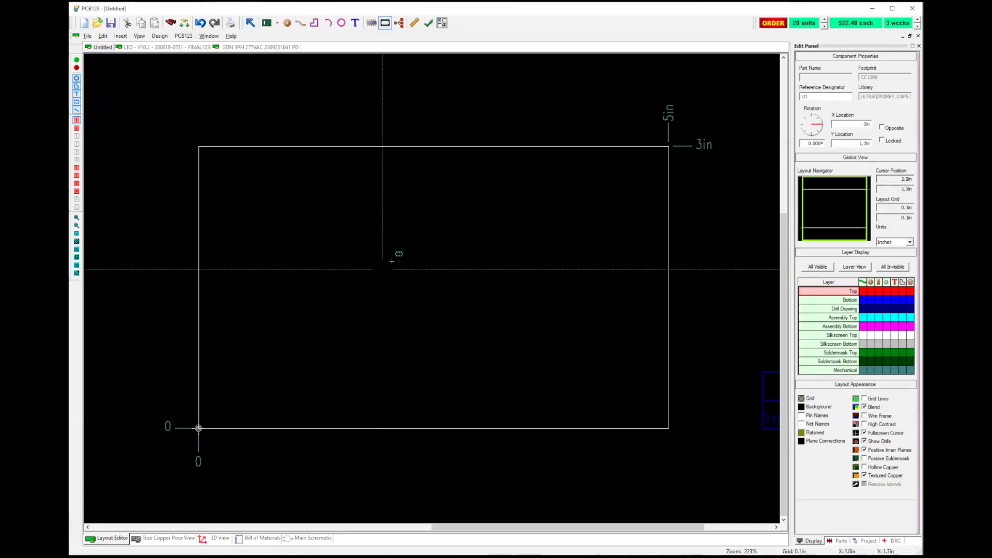
left_click(387, 266)
left_click(471, 315)
left_click(416, 267)
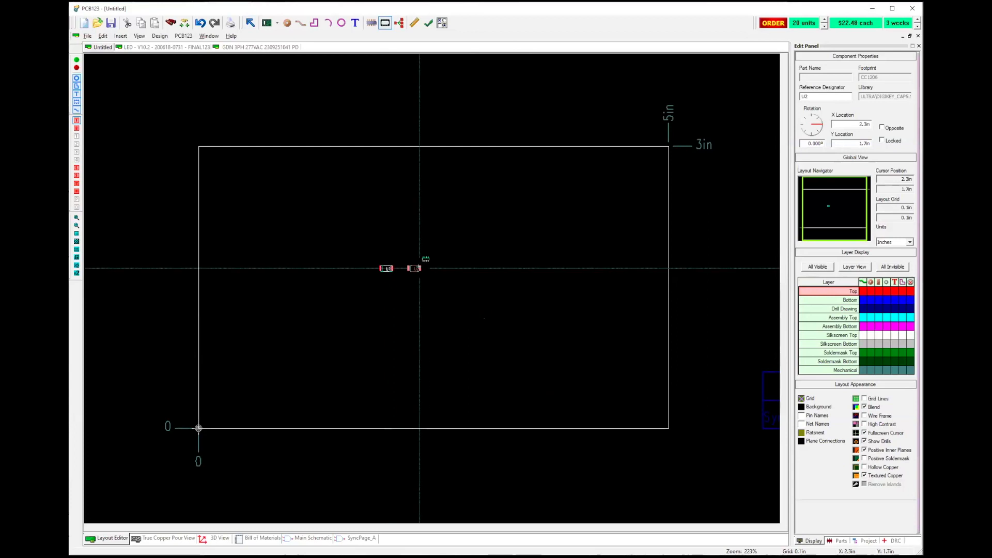
key("Escape")
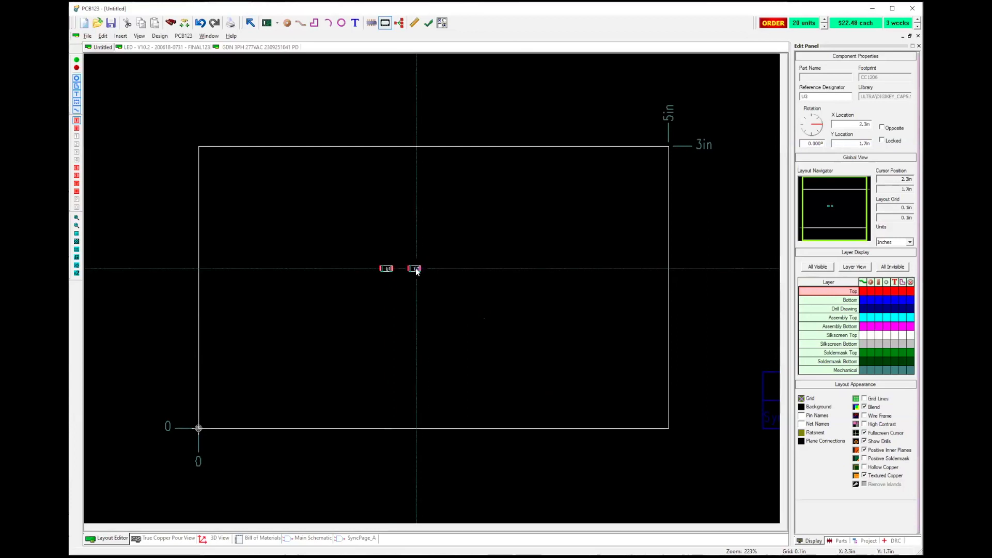
left_click(413, 266)
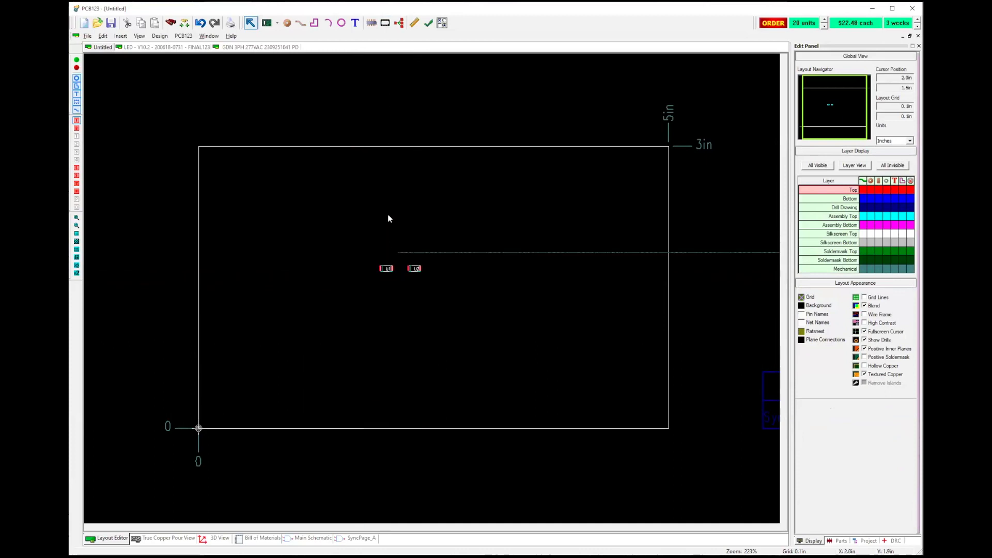
Add nets joining the two facing inner pads of U1 and U2 and their two outer pads
left_click(399, 23)
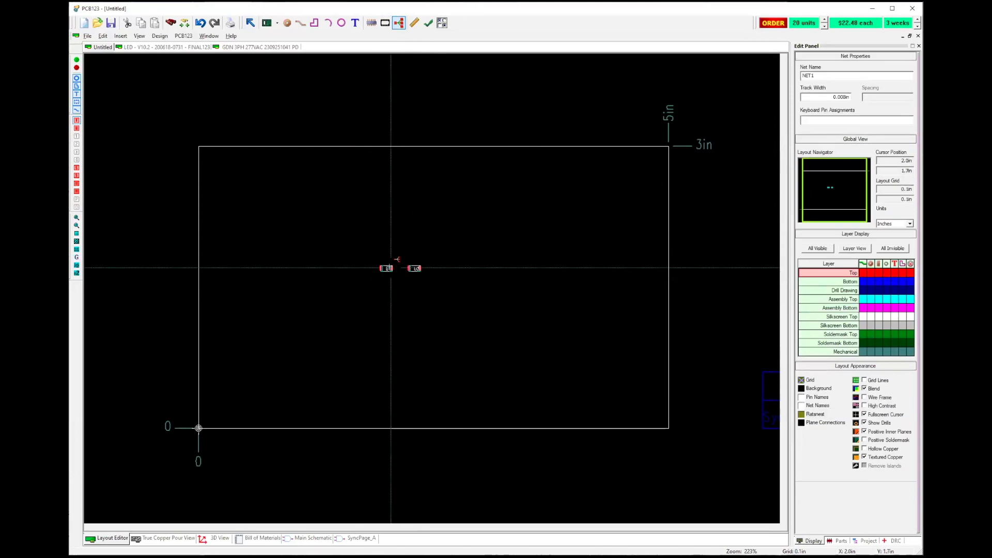
left_click(408, 268)
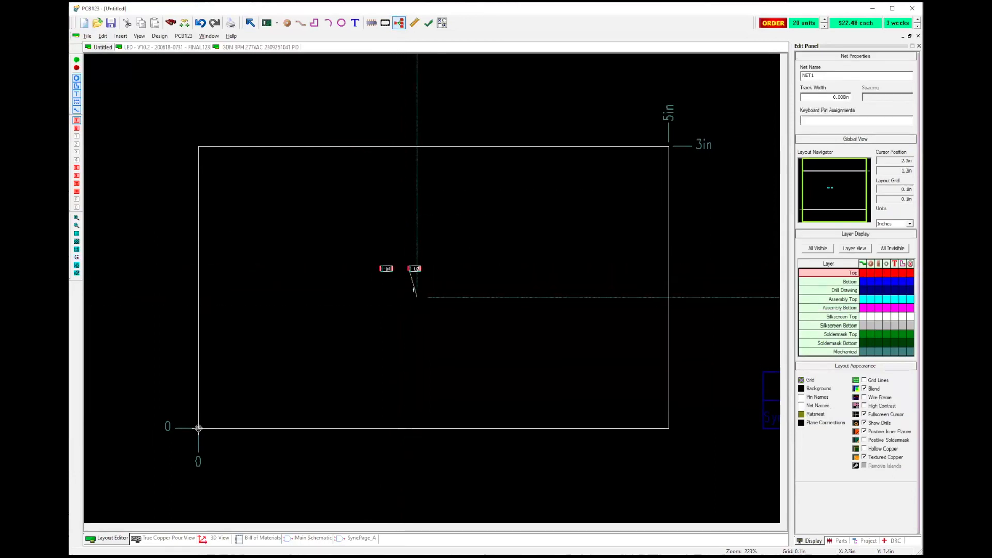
left_click(389, 269)
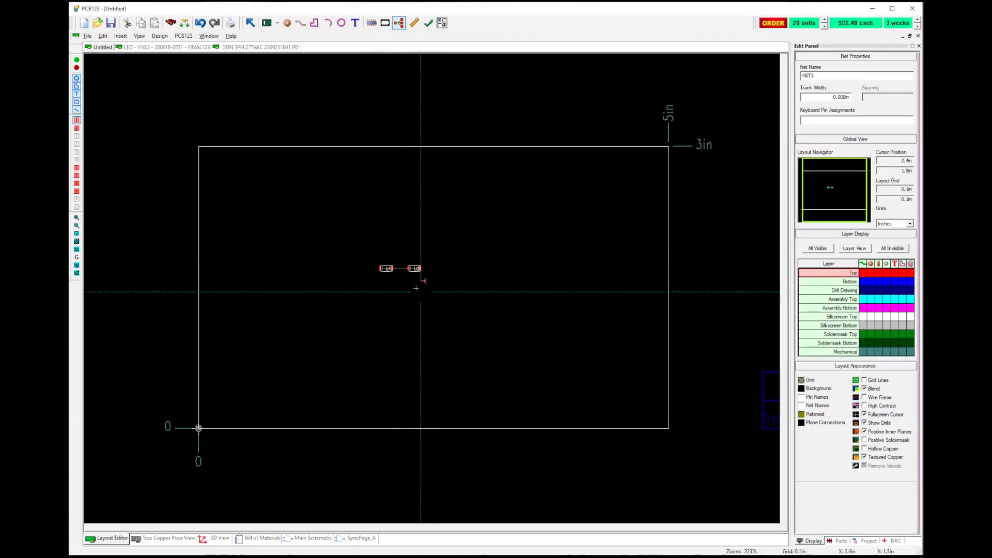
scroll(424, 293, "up", 5)
scroll(430, 287, "up", 3)
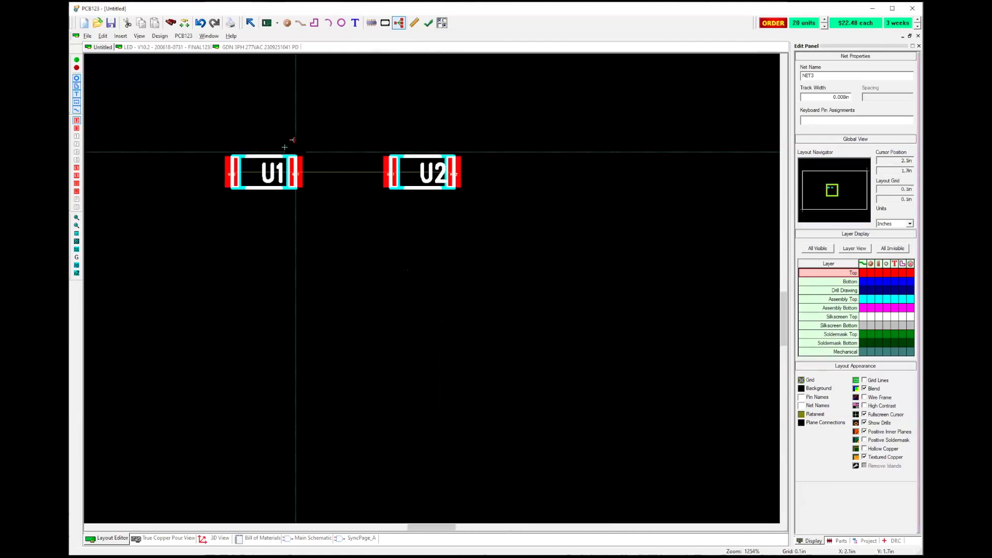
key("Escape")
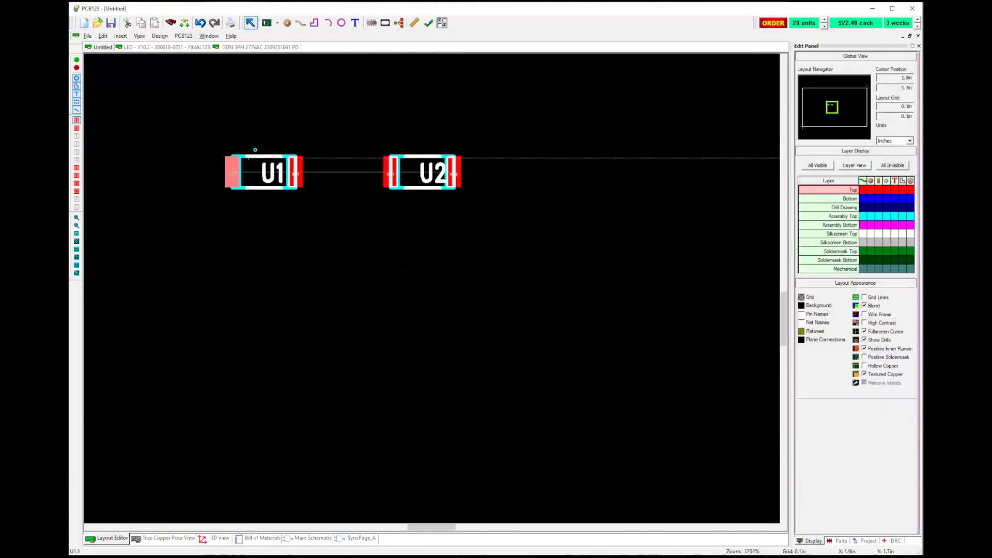
Route tracks between the outer pads, looping above both parts, and straight between the inner pads, using a 0.005 in grid
left_click(76, 109)
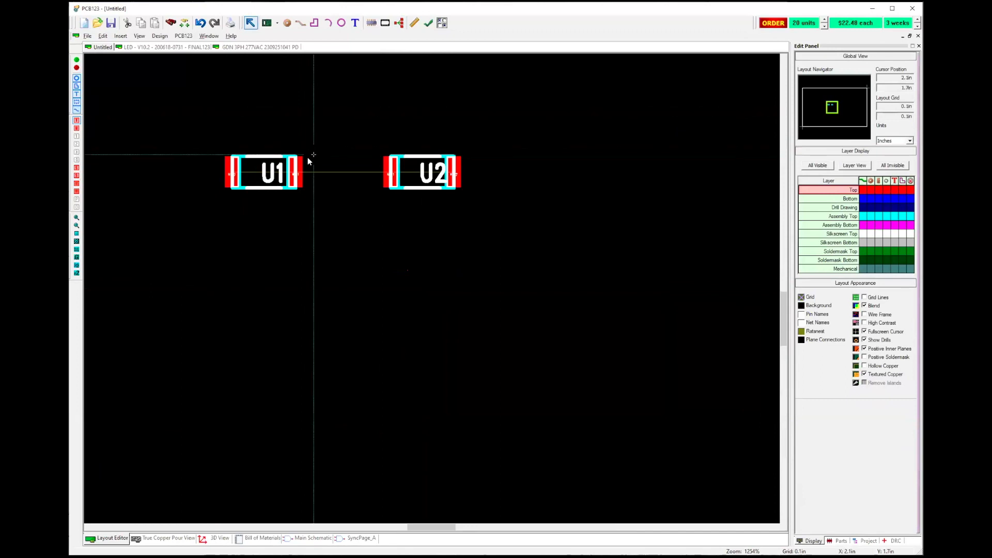
left_click(232, 174)
left_click(216, 119)
left_click(475, 119)
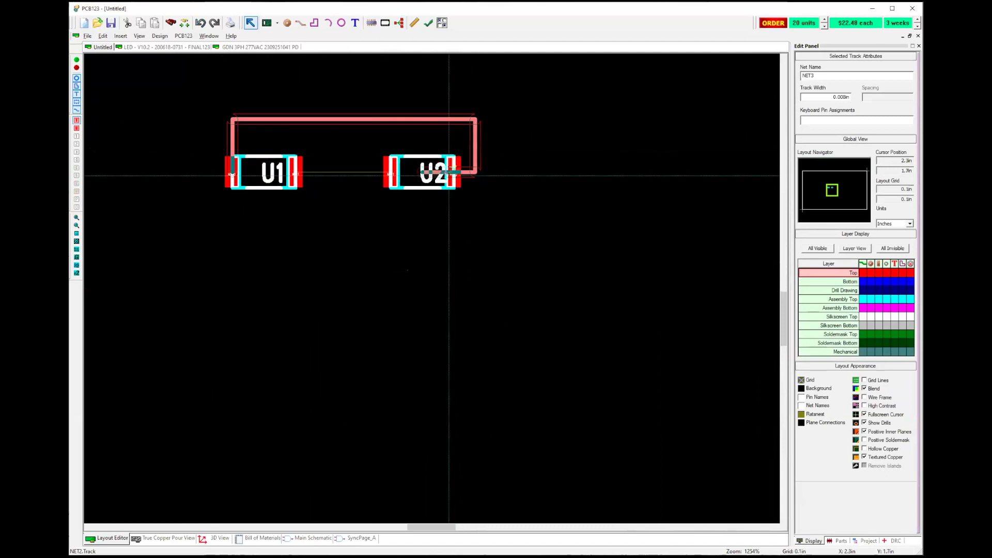
type("g.0")
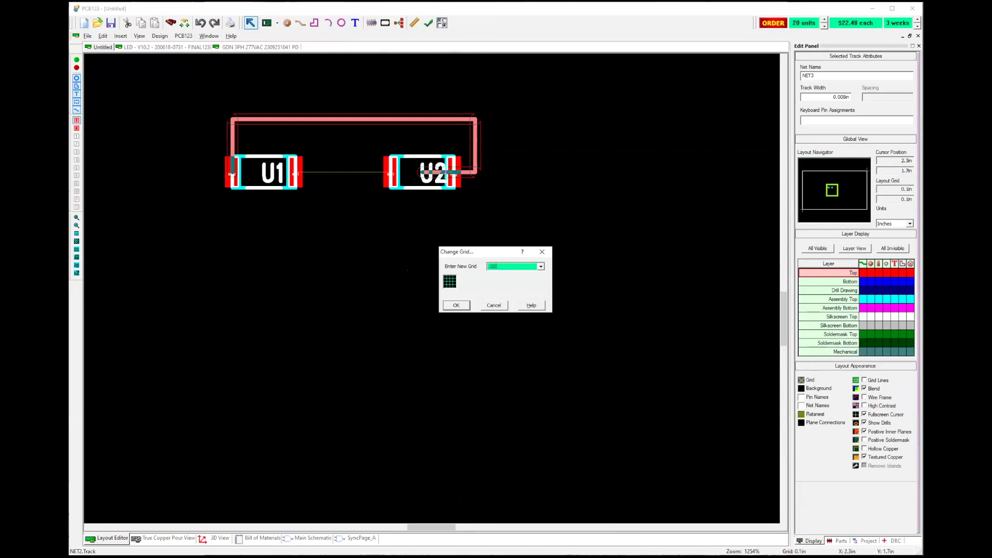
key("Return")
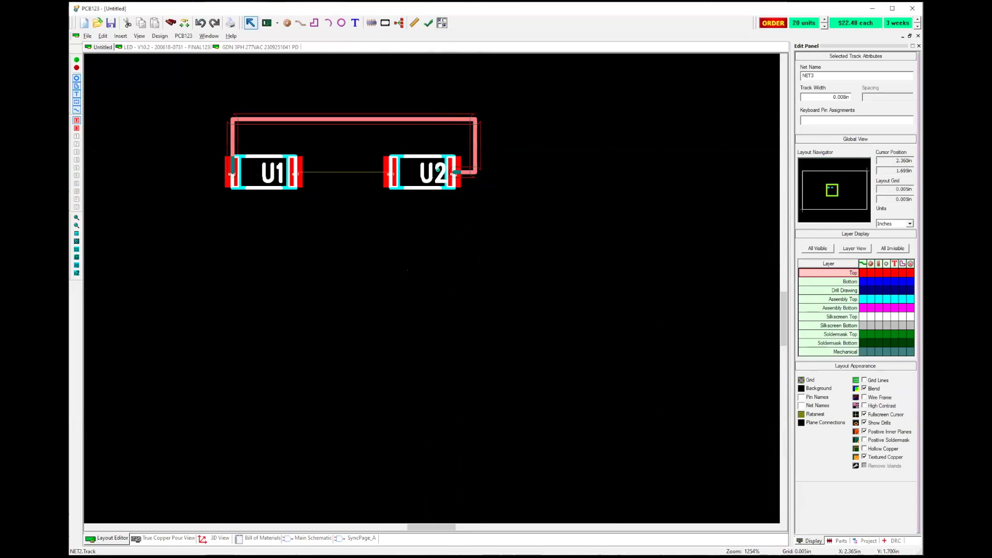
left_click(453, 174)
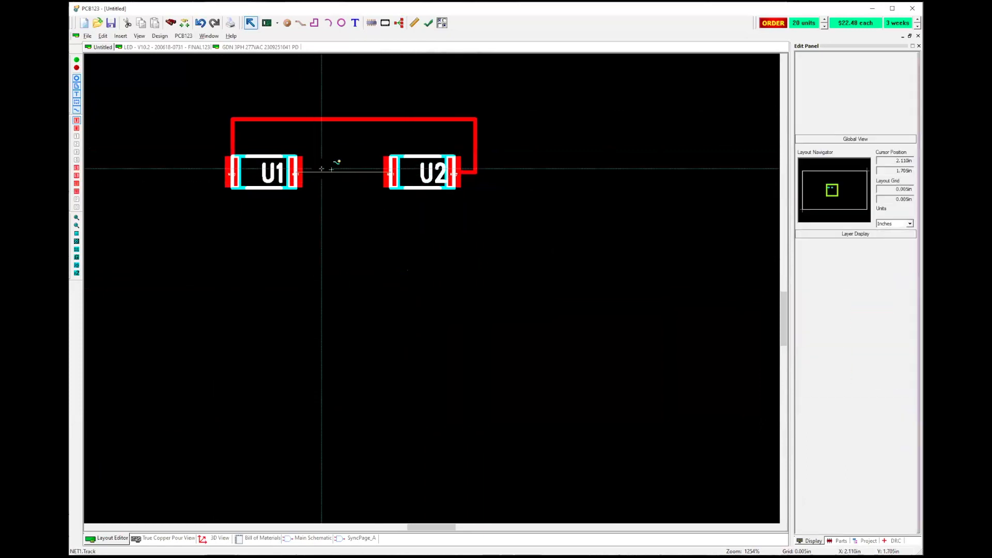
left_click(381, 173)
left_click(298, 175)
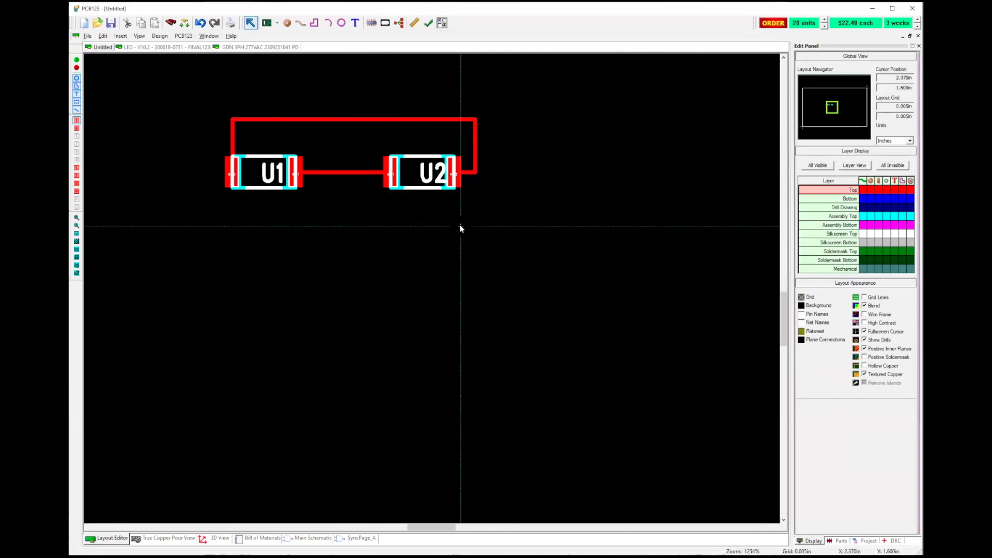
Narrow the board outline by moving its upper-right corner to about X 2.4 in and its lower-right corner to about X 2.6 in
scroll(458, 225, "down", 2)
scroll(428, 288, "down", 4)
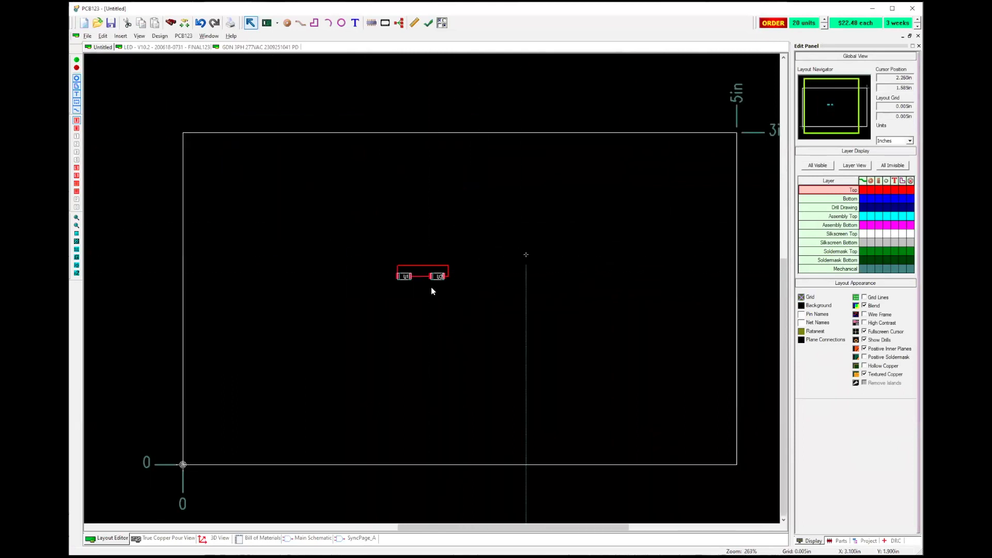
scroll(431, 286, "down", 1)
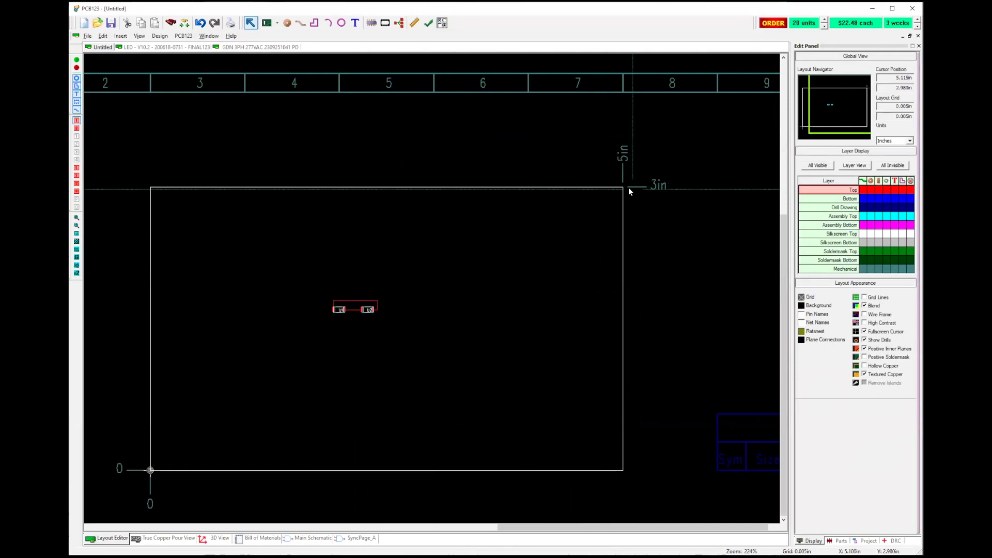
mouse_move(624, 189)
left_mouse_down()
mouse_move(358, 186)
mouse_move(375, 187)
left_mouse_up()
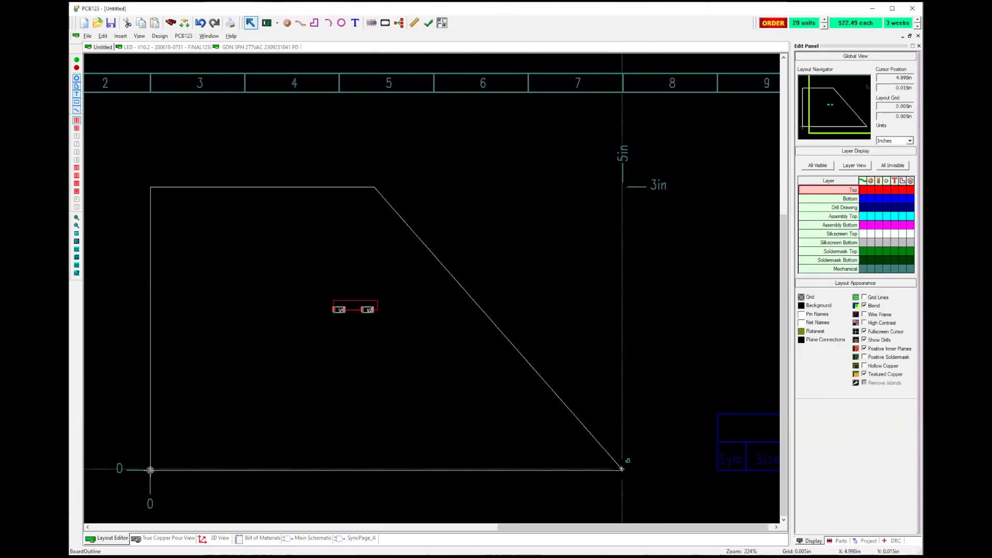
left_click_drag(622, 469, 392, 469)
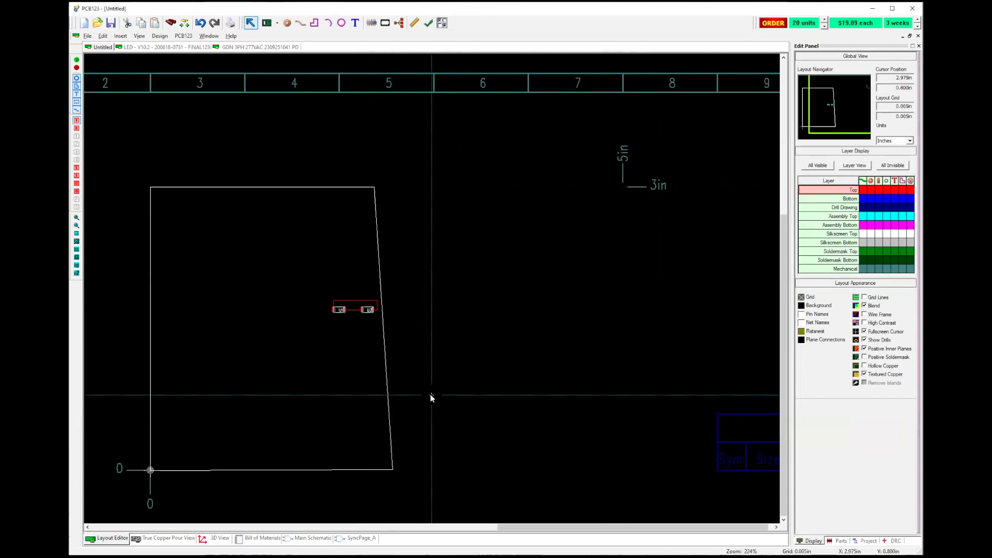
Round the board outline's upper-left corner with an arc radius of 1 in
left_click(150, 187)
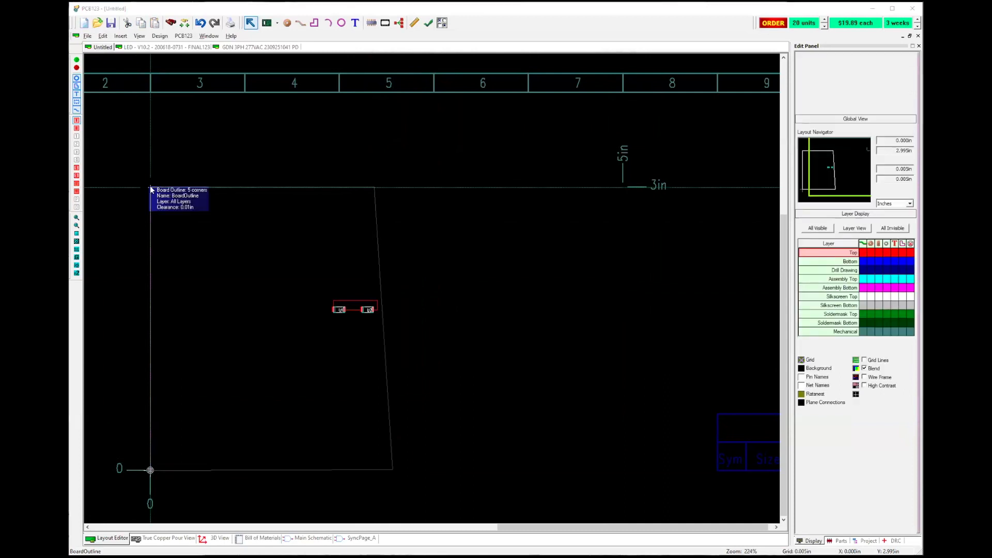
double_click(378, 252)
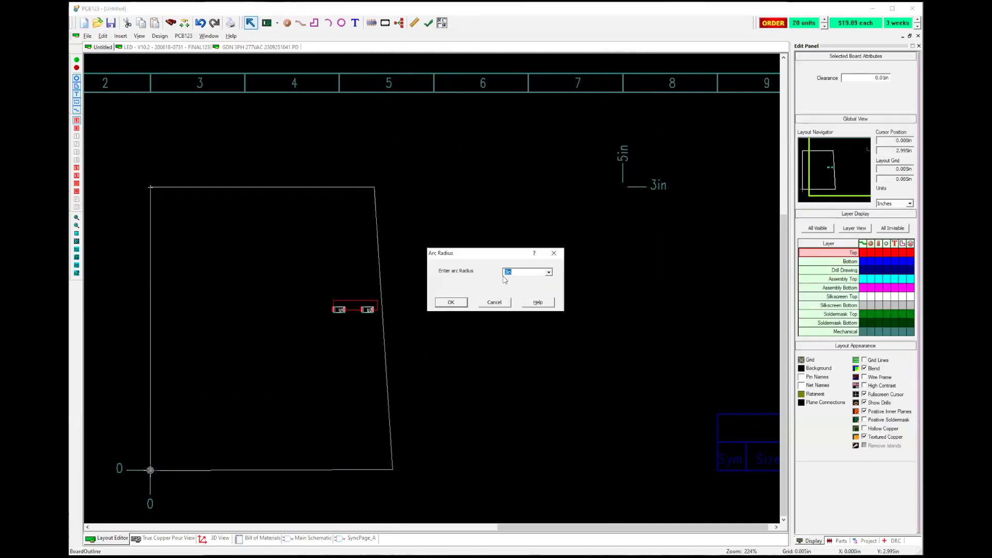
type("1")
left_click(450, 303)
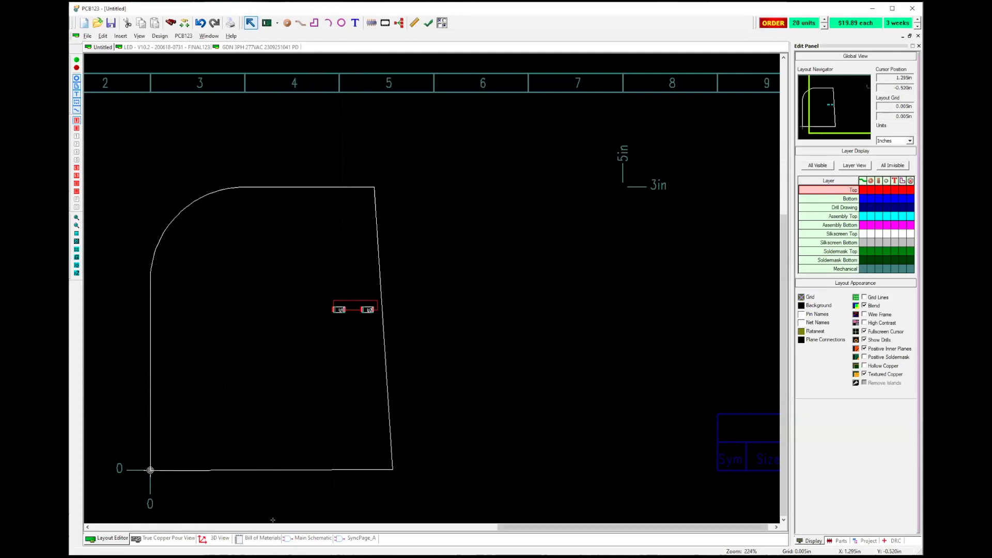
Review the bill of materials, the main schematic, the parts and nets on SyncPage_A, and the whole layout sheet
left_click(263, 539)
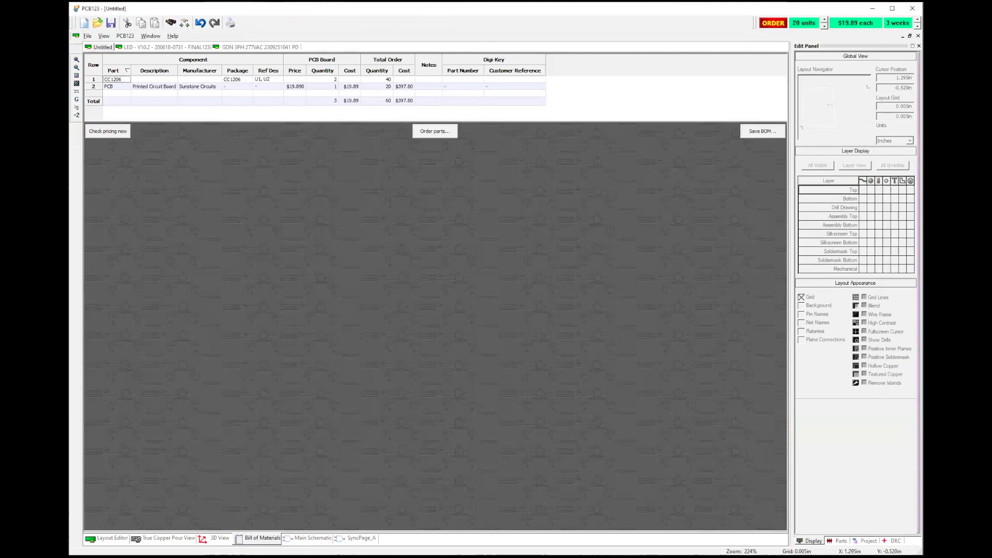
left_click(306, 539)
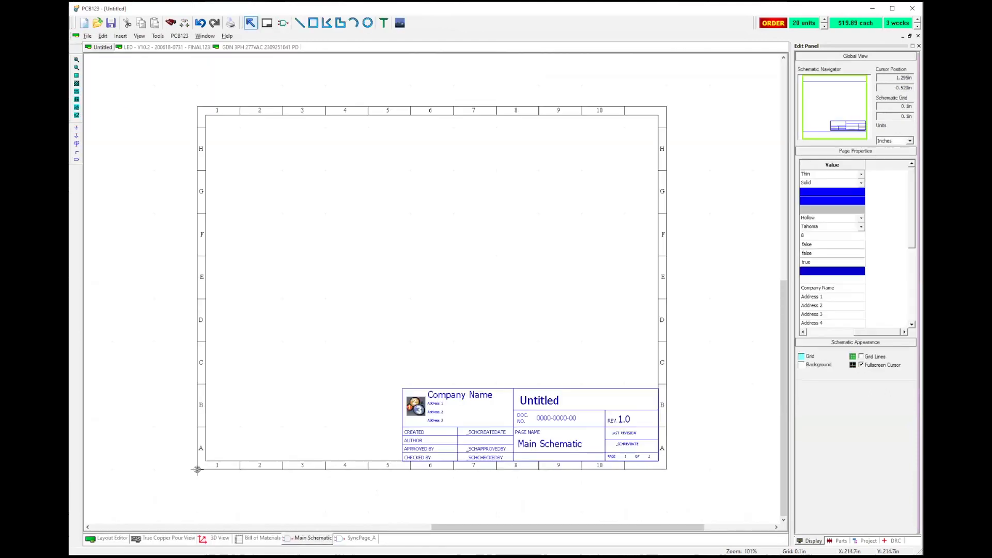
left_click(356, 539)
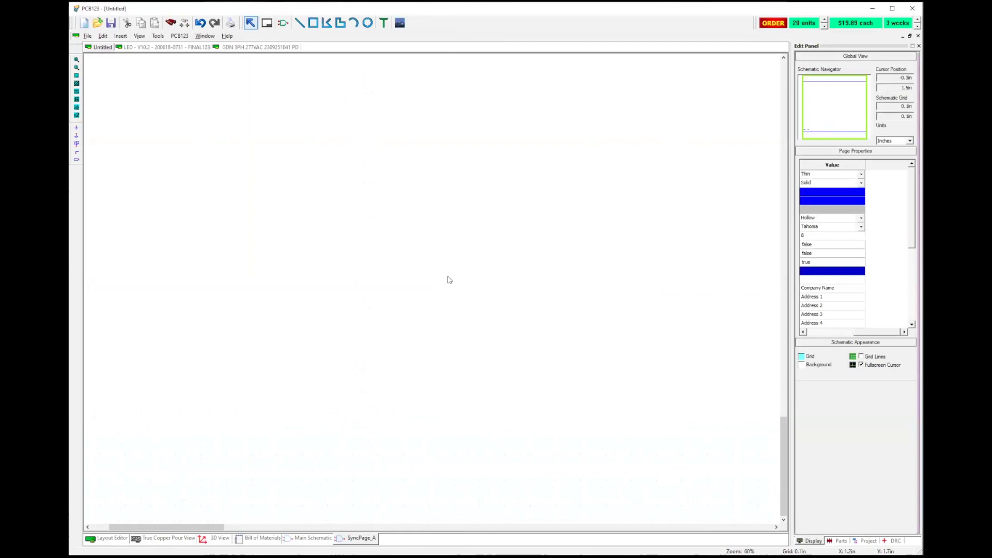
scroll(406, 313, "up", 3)
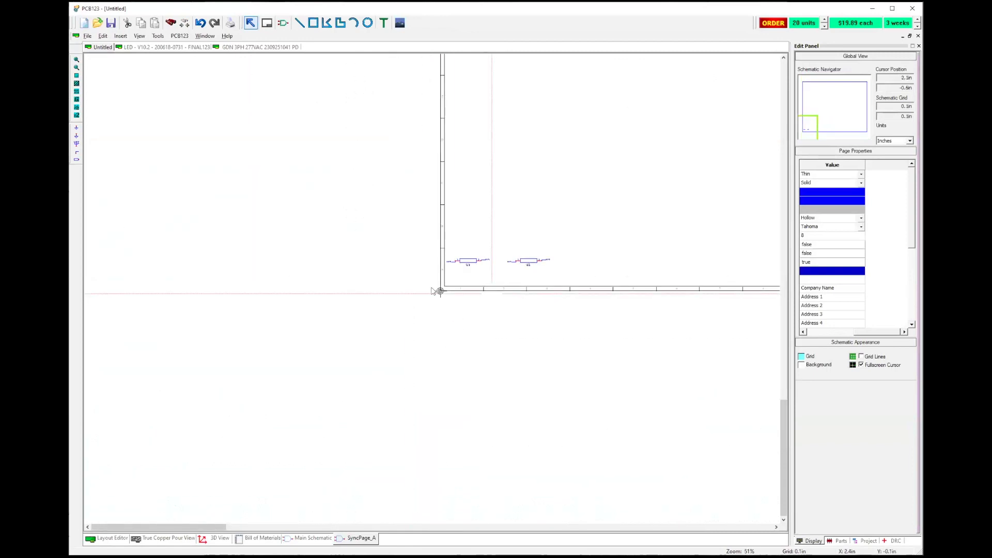
scroll(432, 292, "up", 5)
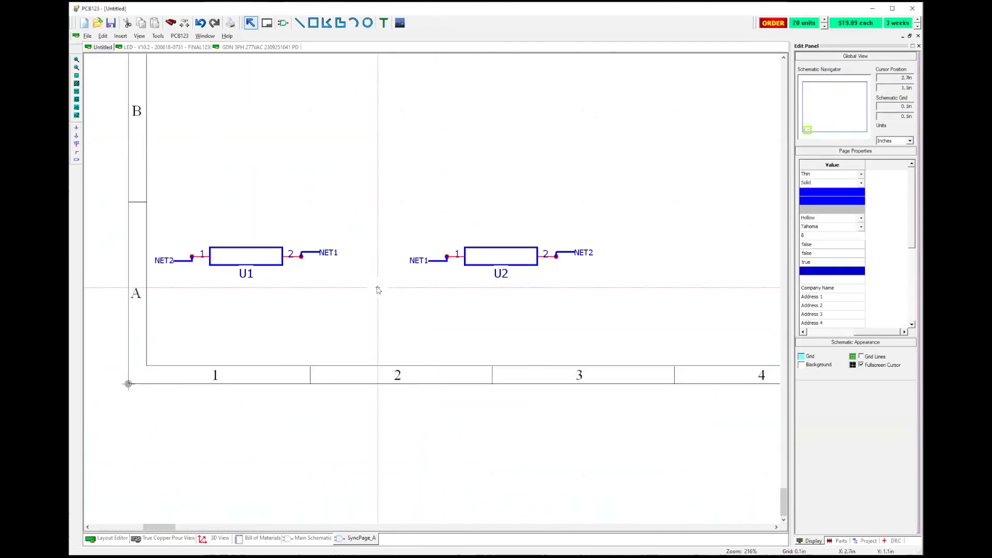
left_click(119, 540)
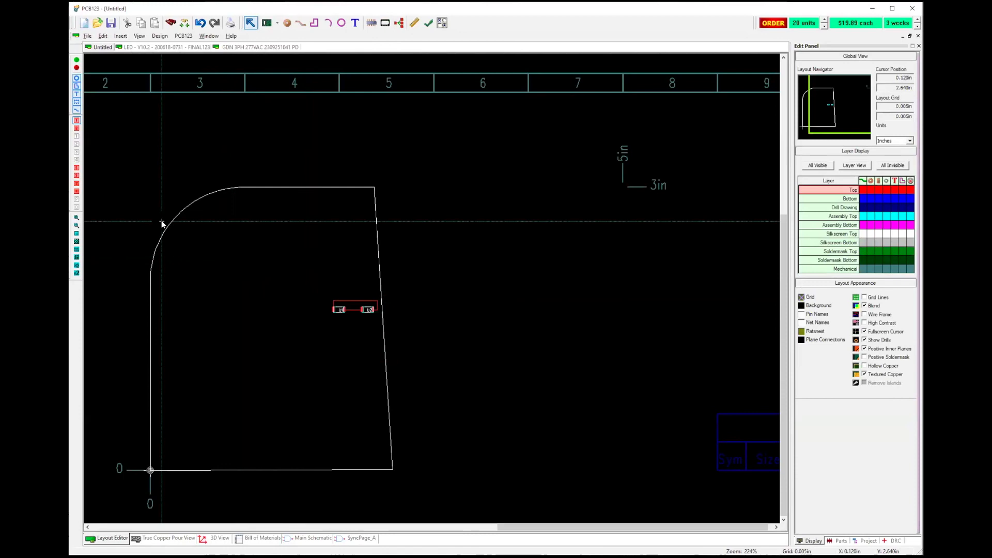
scroll(336, 268, "down", 2)
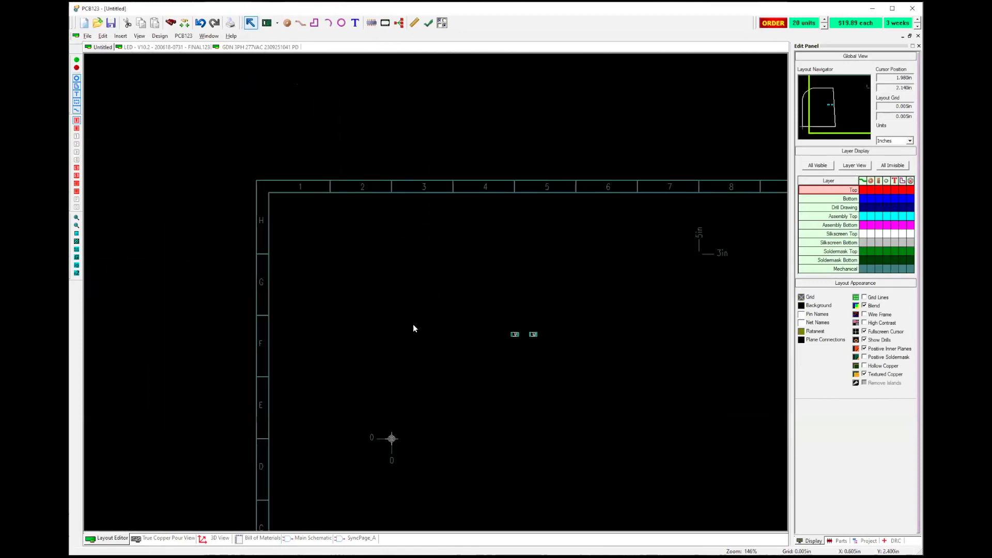
scroll(450, 342, "down", 2)
scroll(617, 351, "up", 1)
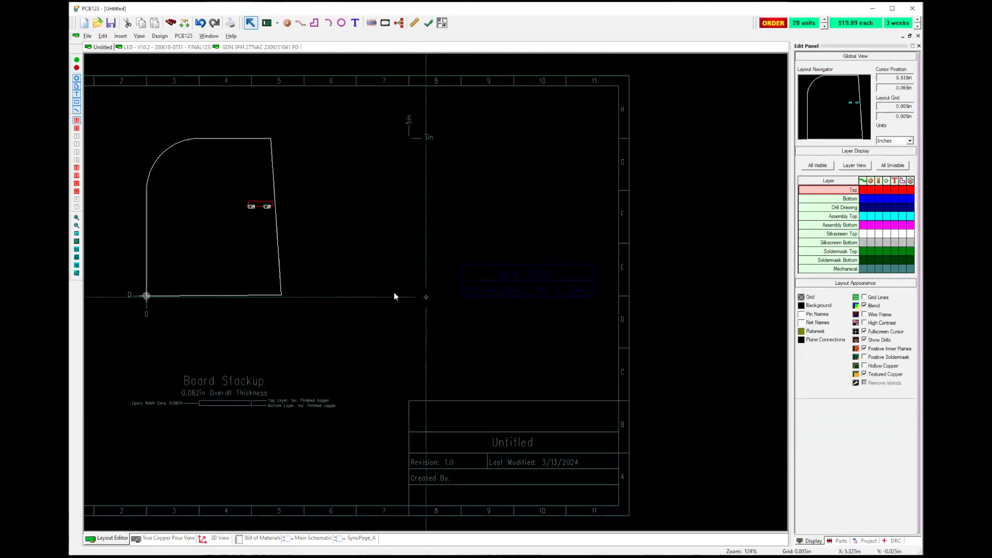
scroll(435, 290, "down", 1)
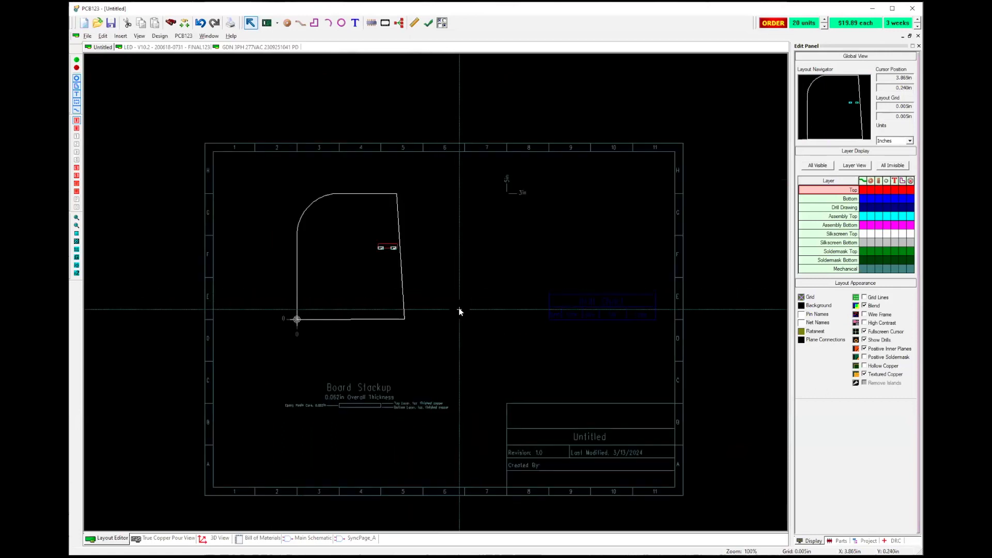
scroll(460, 312, "up", 1)
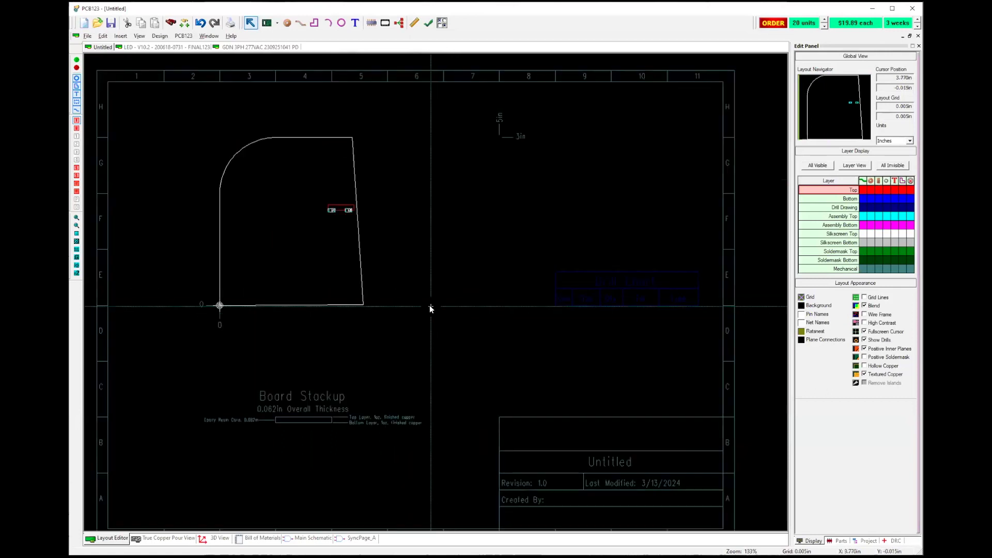
left_click_drag(435, 287, 433, 294)
middle_click_drag(433, 295, 433, 283)
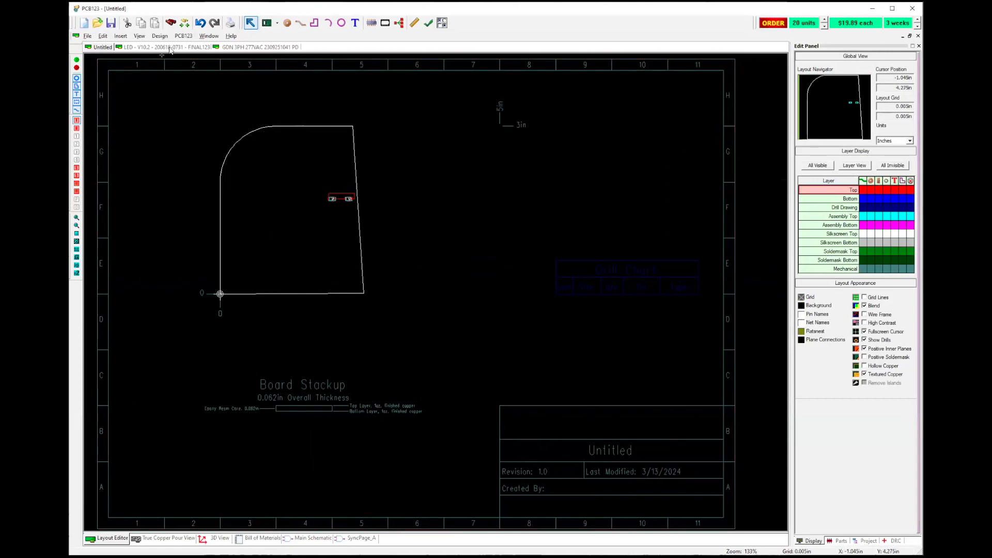
Review the layout, main schematic and bill of materials of the LED - V10.2 project
left_click(164, 47)
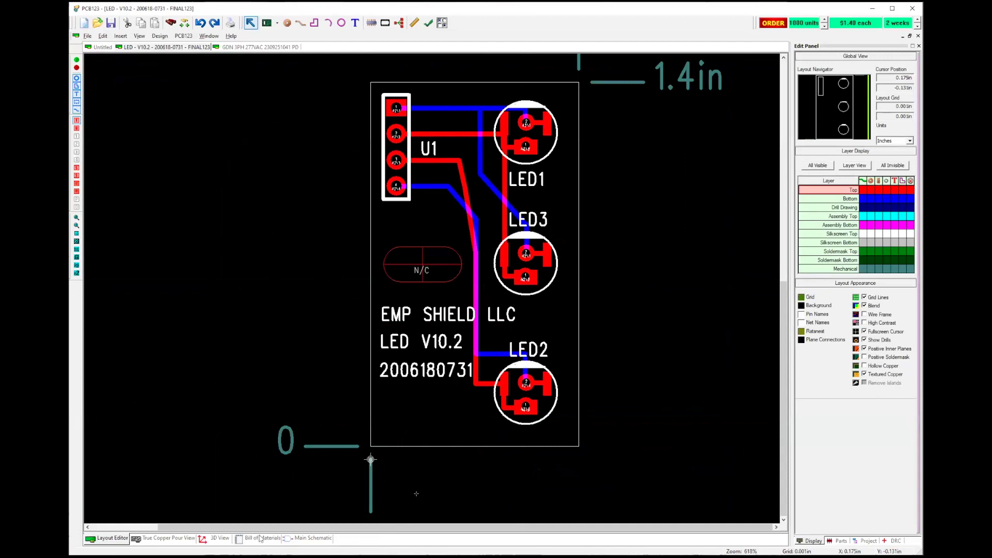
left_click(304, 538)
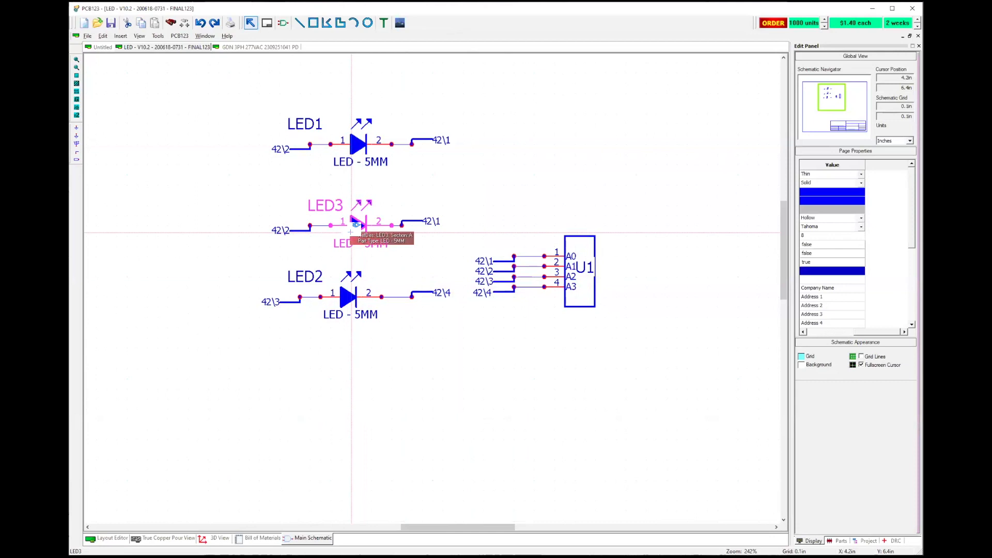
left_click(262, 537)
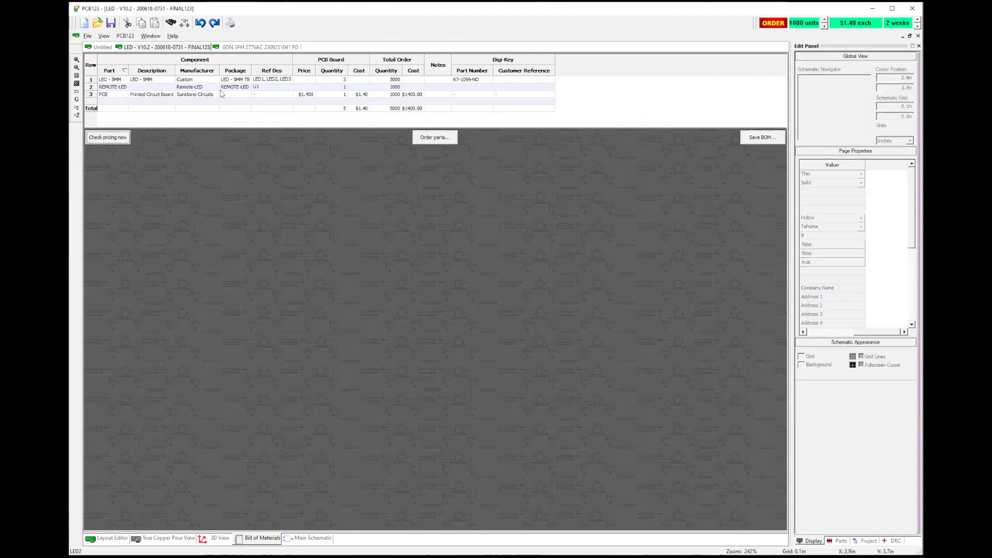
Review the layout, main schematic and bill of materials of the GDN 3PH 277VAC project
left_click(249, 48)
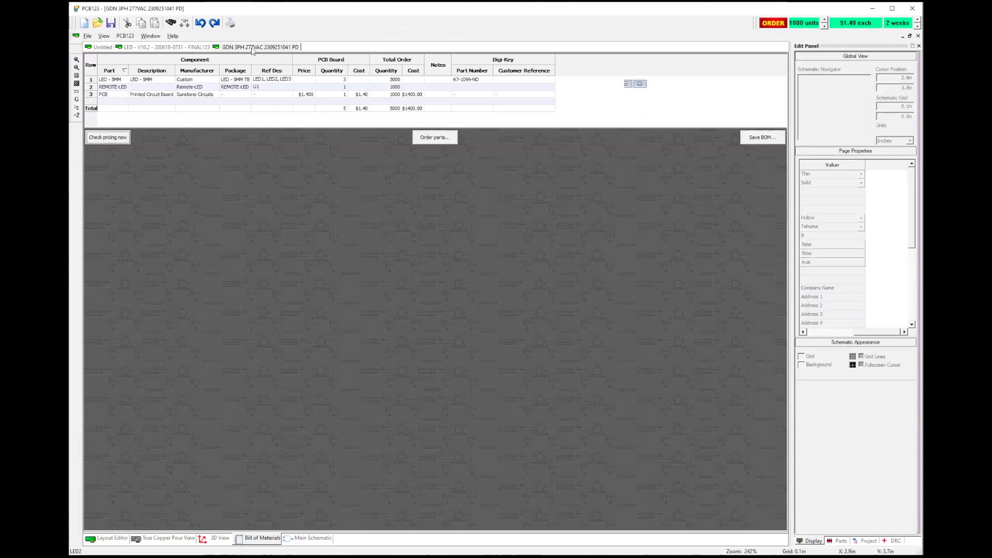
scroll(471, 56, "down", 1)
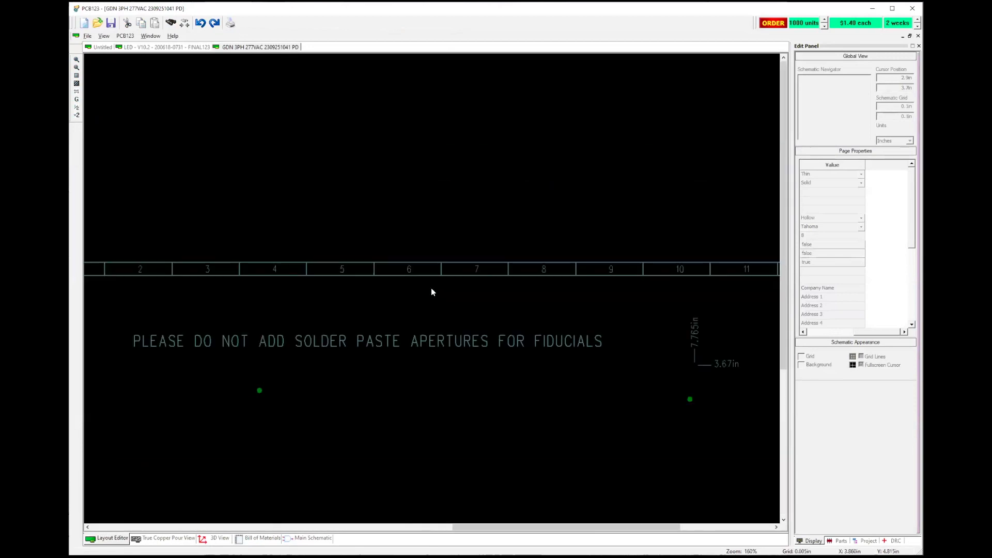
middle_click_drag(409, 178, 405, 88)
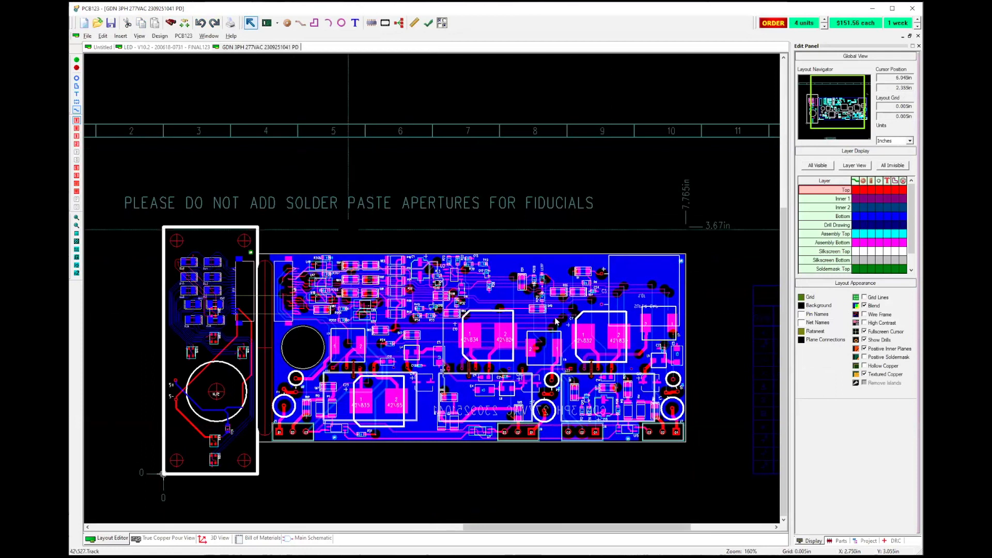
left_click(313, 538)
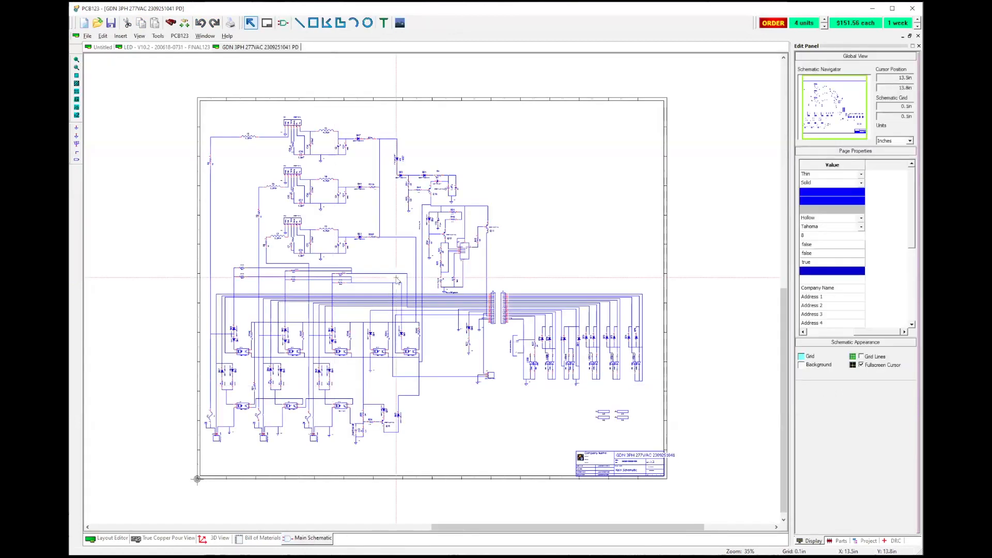
mouse_move(450, 357)
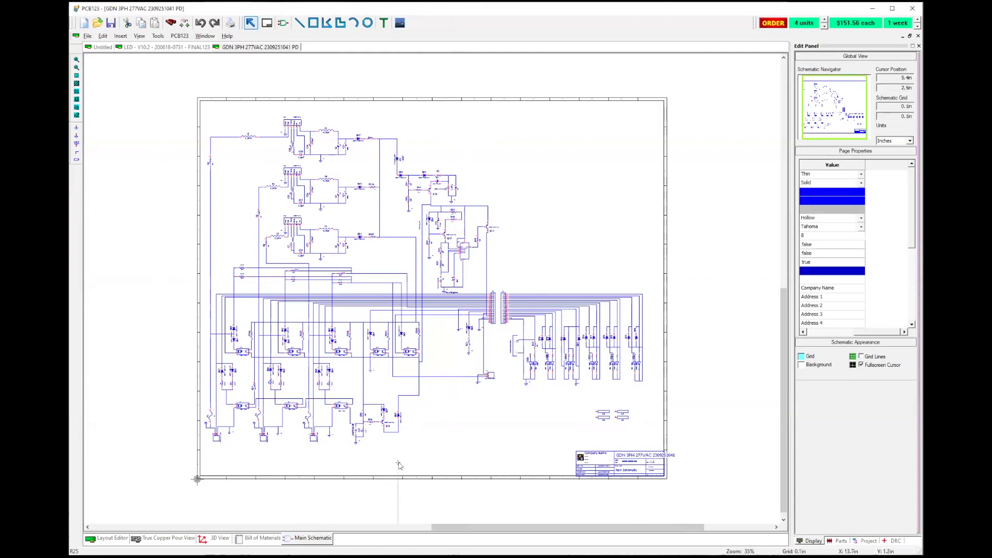
left_click(271, 540)
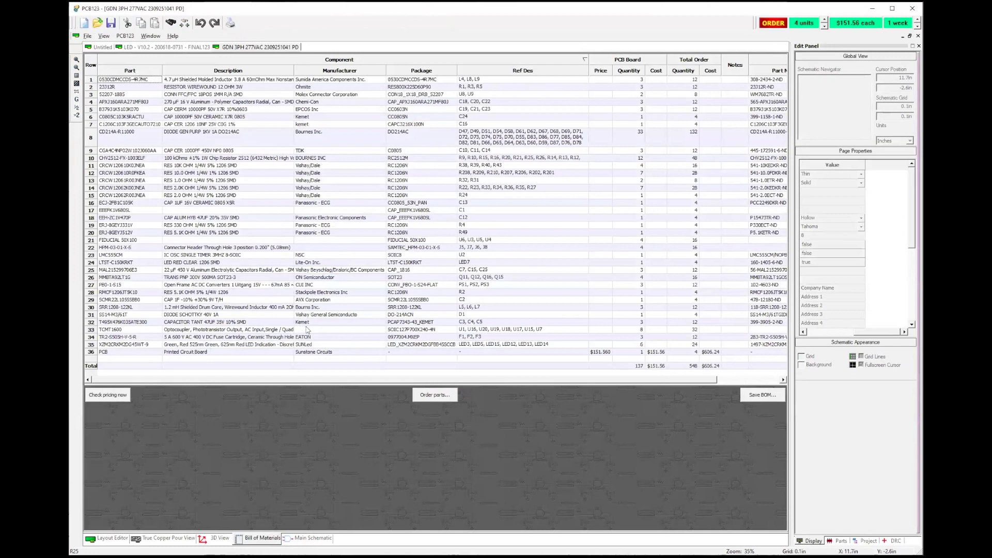
From the main schematic, search the part library for "RES 1206 200K" and close the part selection without placing anything
left_click(313, 539)
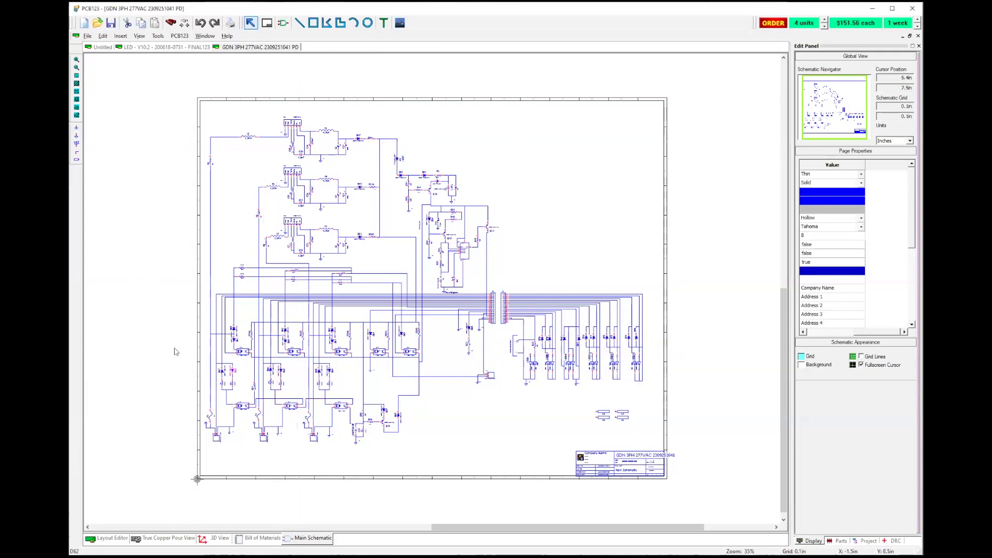
left_click(282, 24)
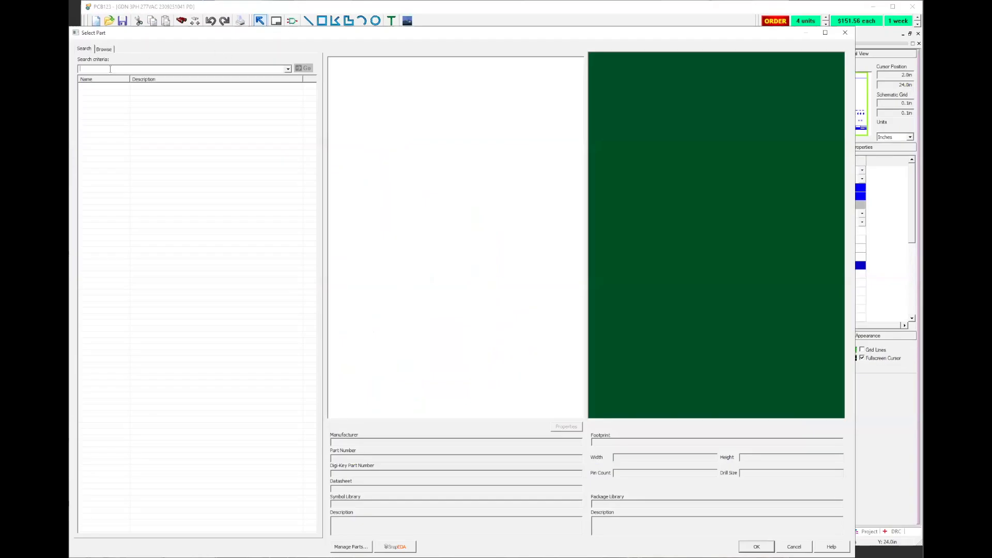
type("RES 1206 200K")
key("Return")
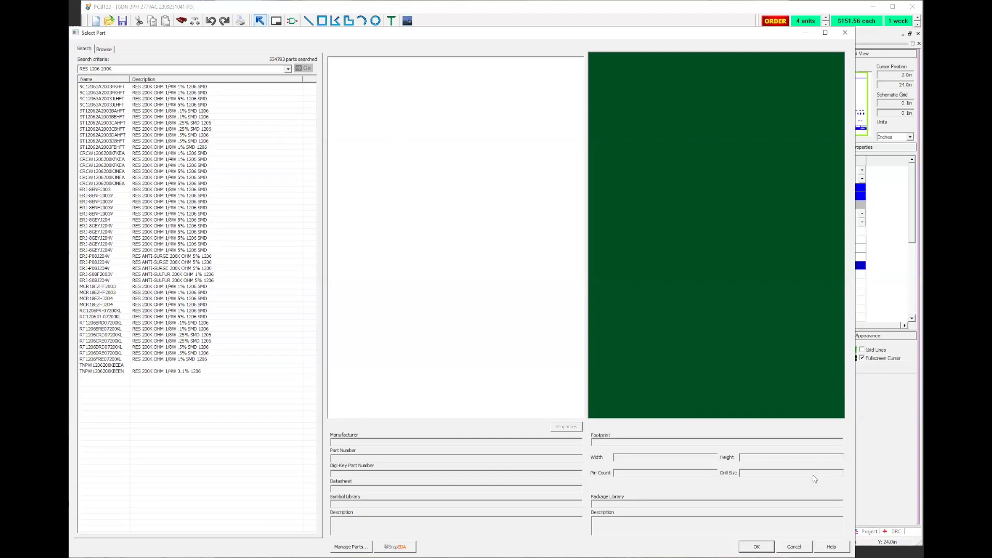
left_click(794, 547)
Examine the optocoupler and diode circuits on the main schematic up close, and return to the overall sheet
mouse_move(438, 307)
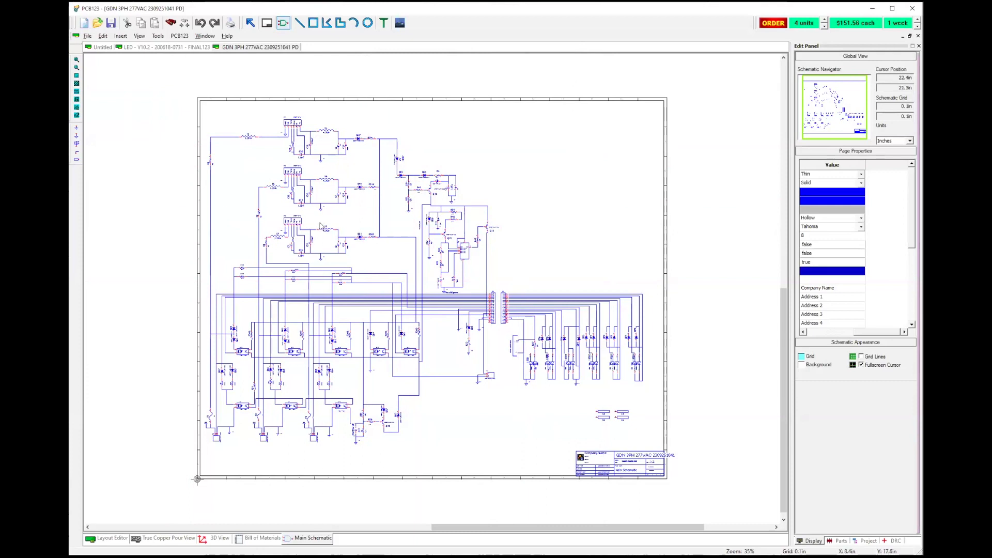
scroll(432, 290, "up", 2)
scroll(435, 282, "up", 2)
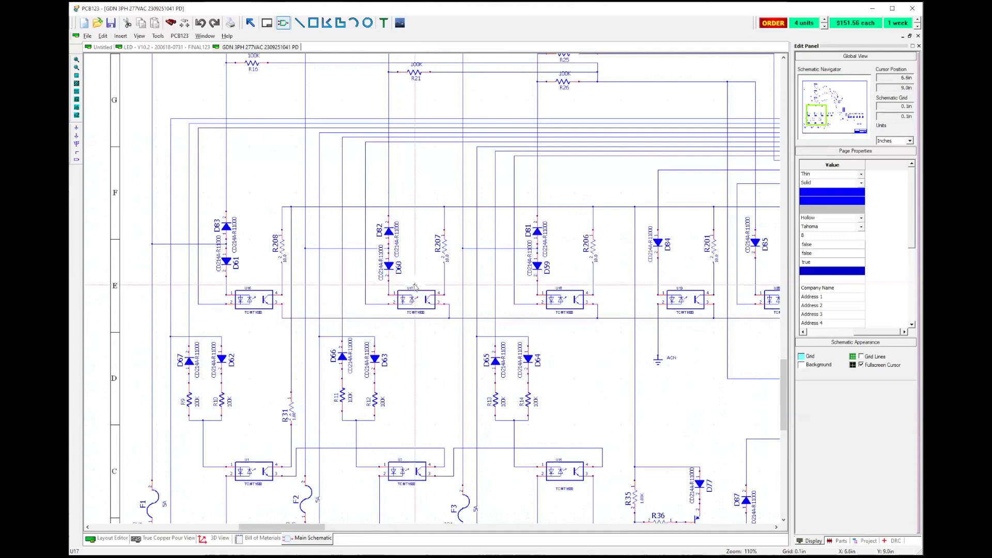
scroll(432, 288, "down", 2)
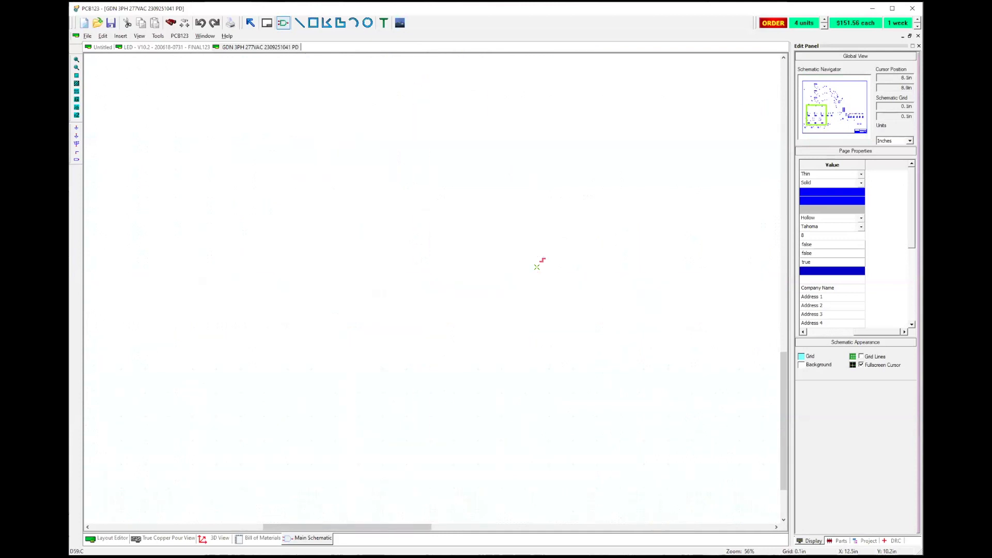
scroll(567, 296, "down", 1)
scroll(550, 297, "down", 1)
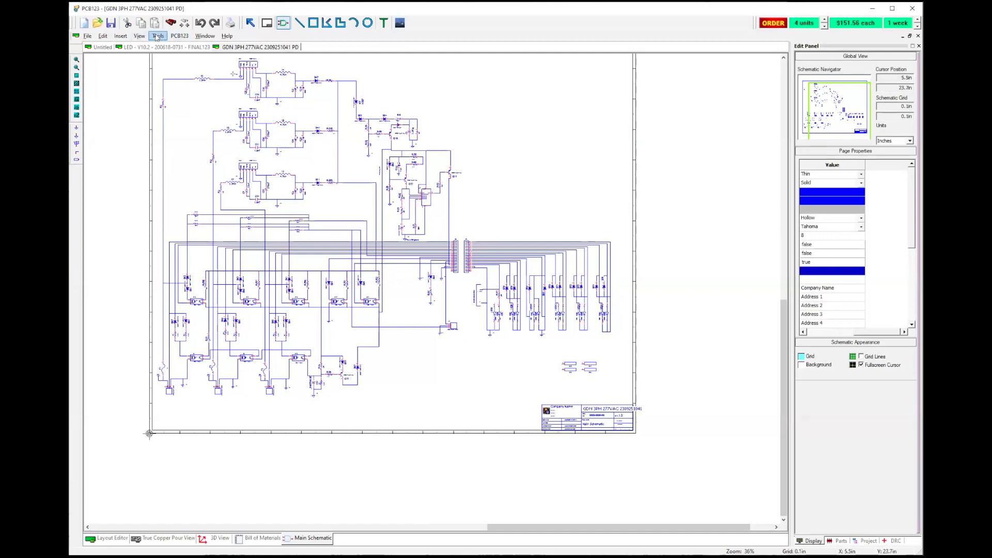
View the Manage Parts dialog with its library categories and new-part options, and close it without creating a part
left_click(157, 36)
left_click(172, 60)
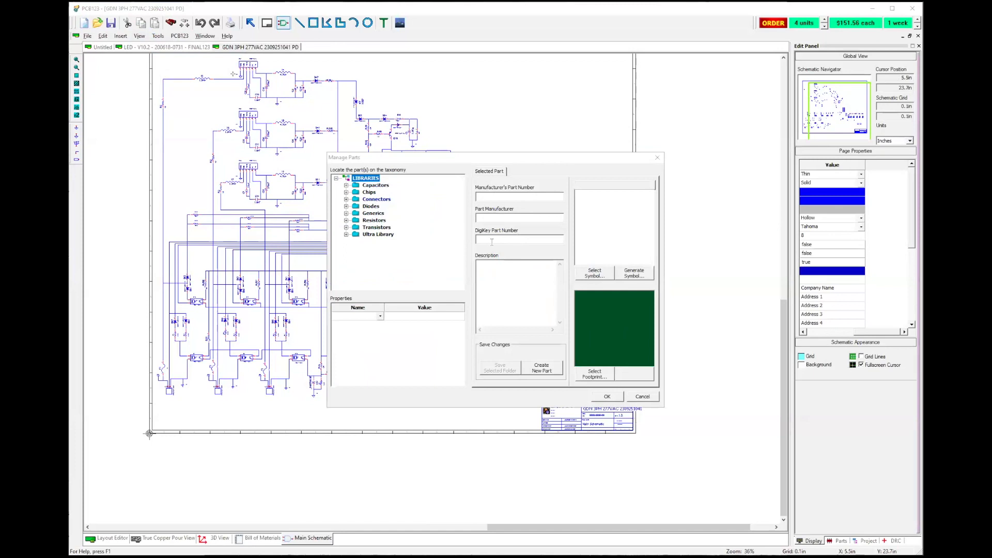
left_click(463, 217)
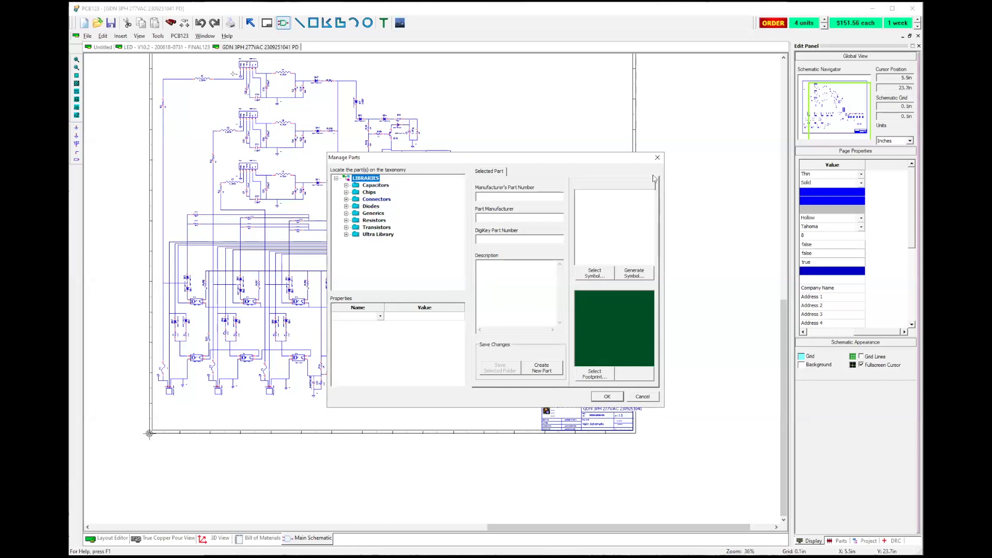
left_click(656, 157)
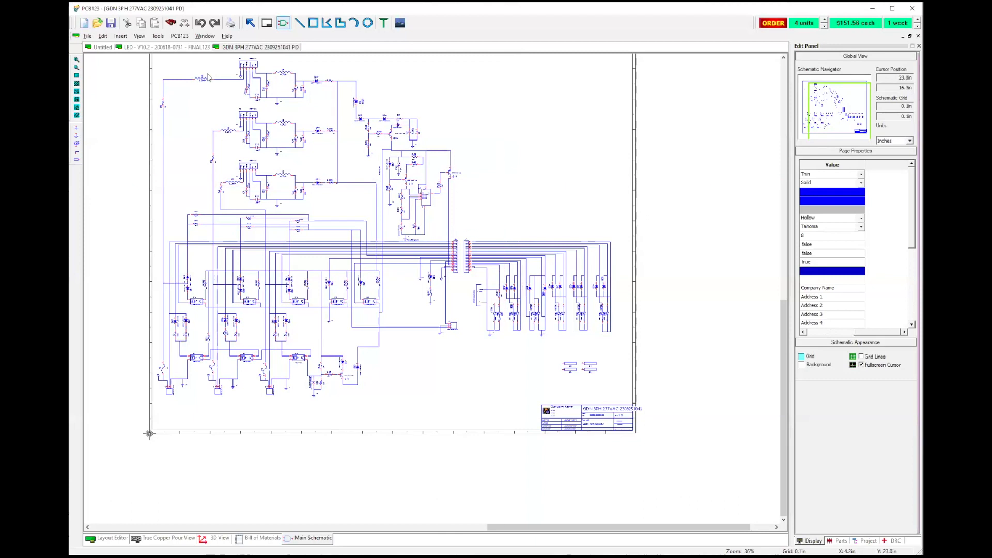
Search the part library for "TCMT", preview the symbols and footprints of TCMT4600 and TCMT1600, and cancel without placing either
left_click(266, 24)
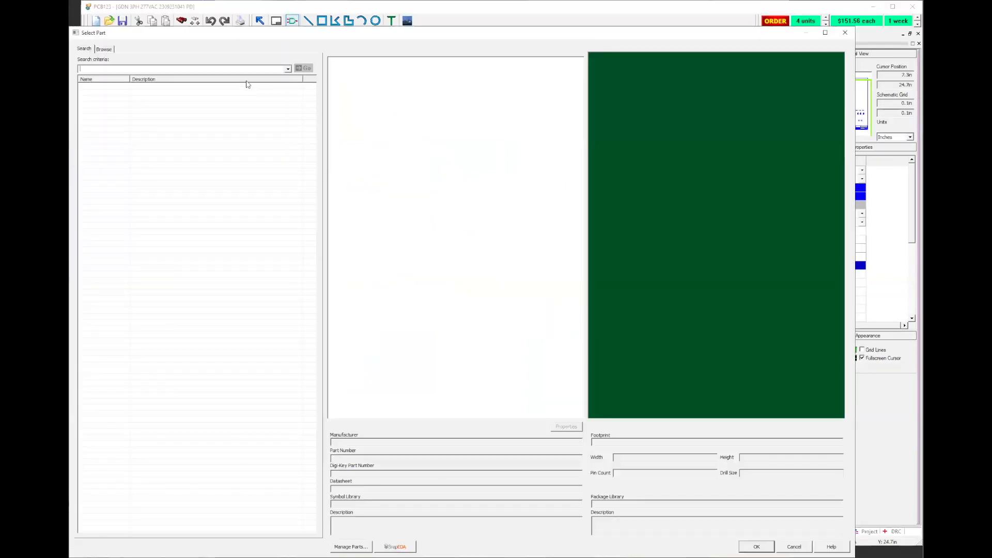
type("TCMT")
key("Return")
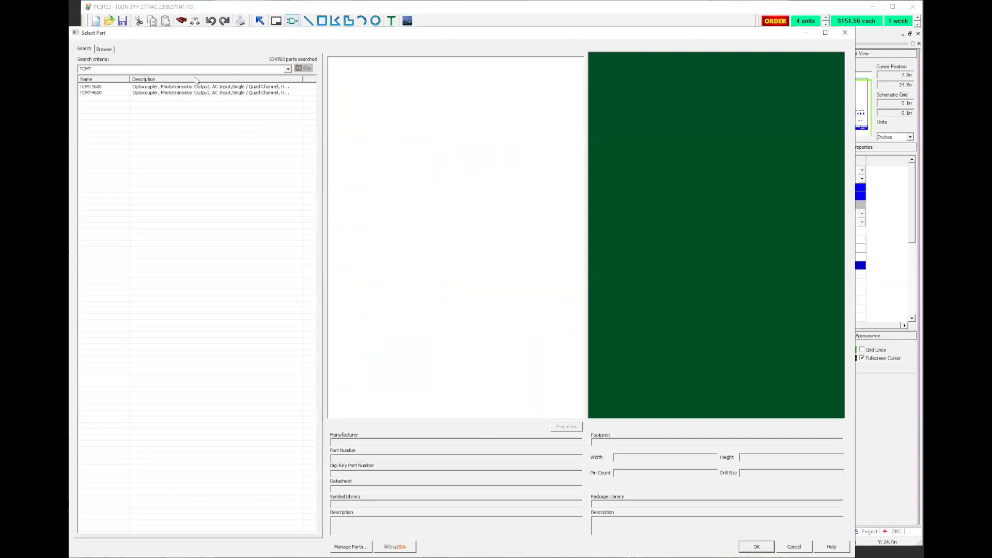
left_click(263, 93)
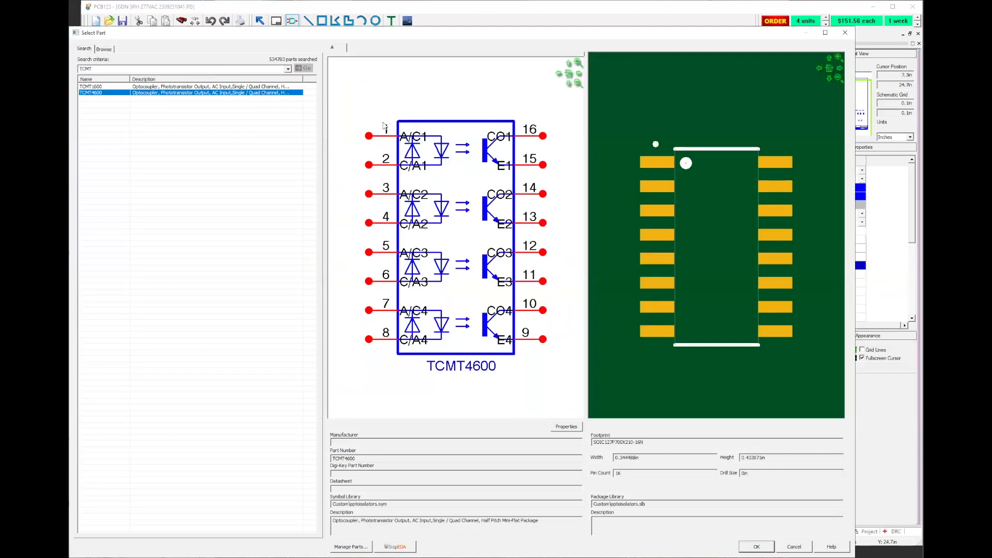
left_click(259, 87)
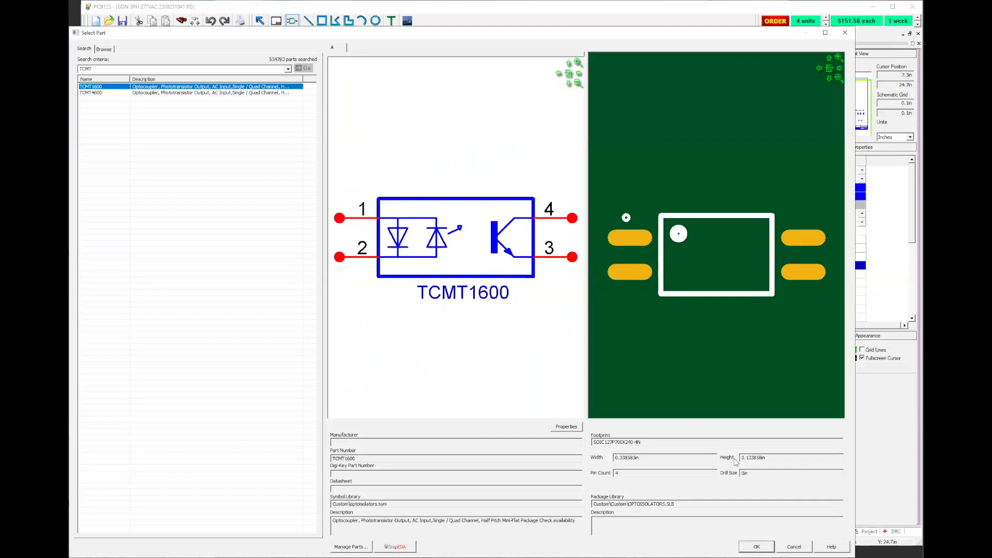
left_click(794, 547)
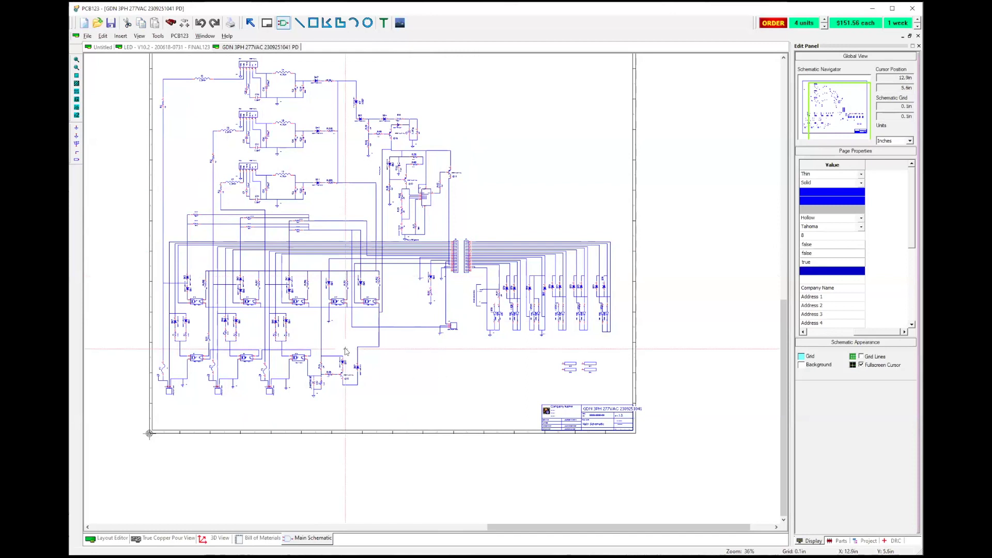
Find resistor R10 by name in the board layout and examine it and the neighbouring components up close
left_click(112, 538)
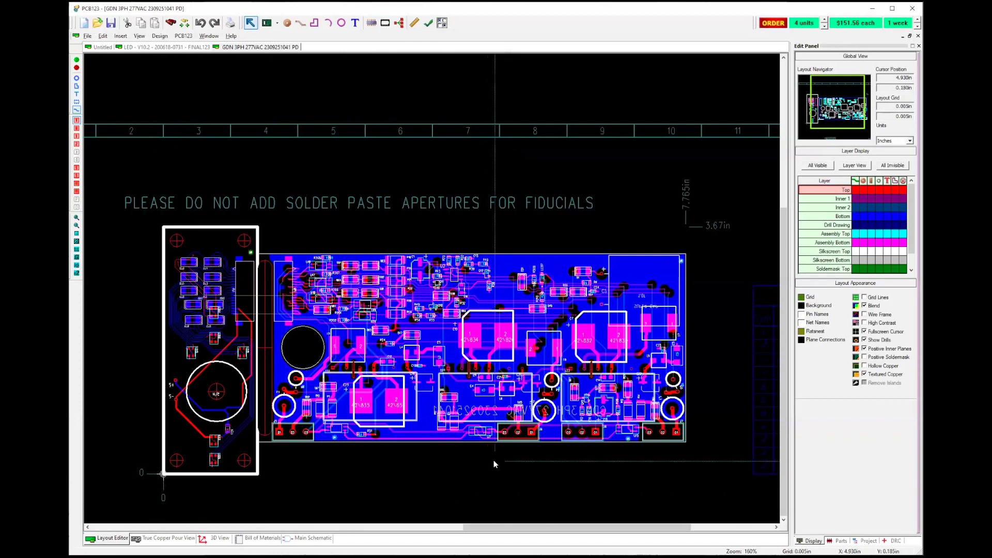
scroll(415, 296, "down", 1)
scroll(289, 281, "down", 2)
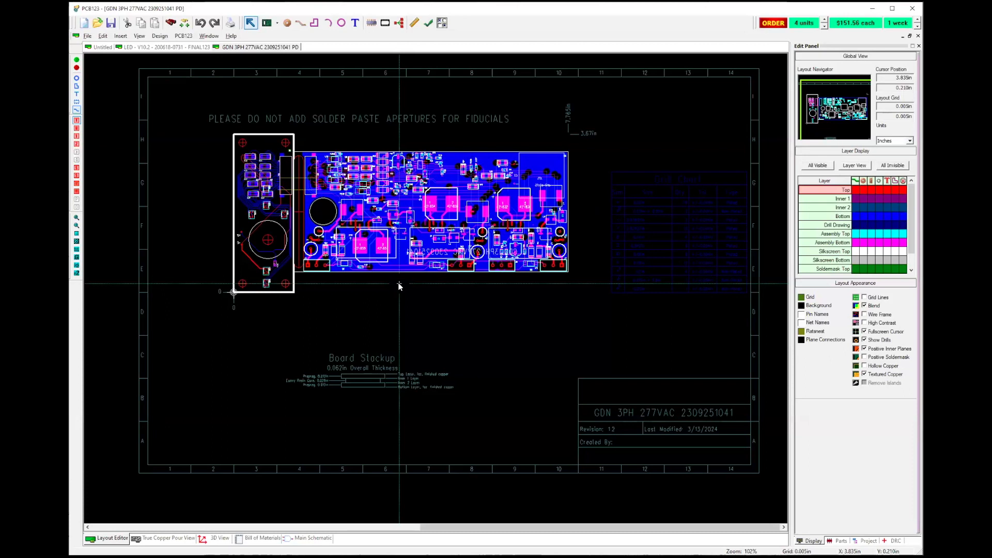
key("ctrl+f")
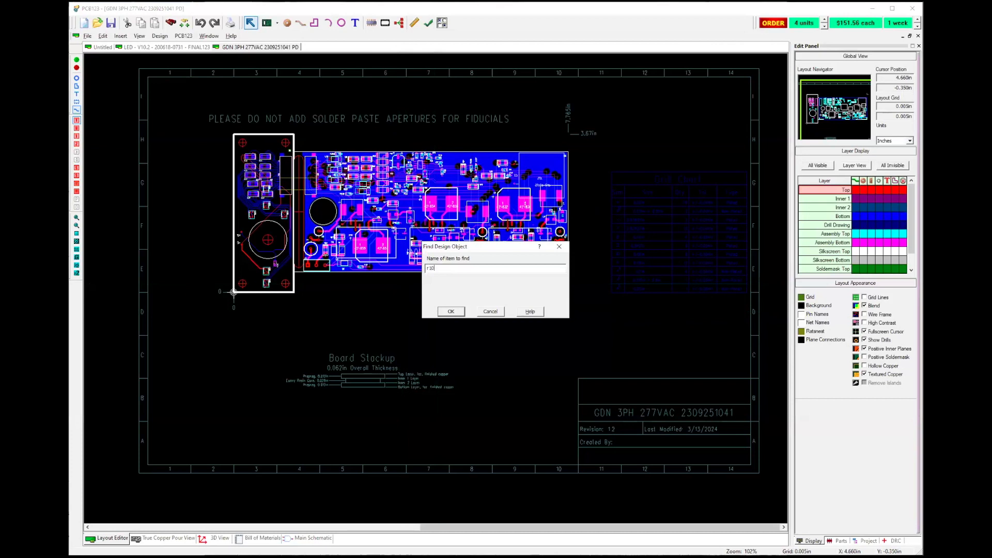
key("Return")
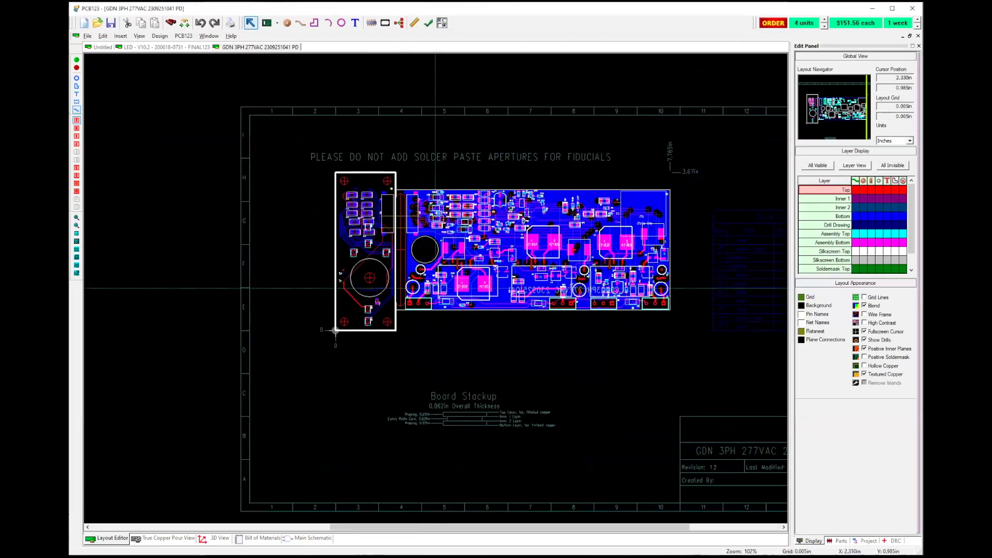
scroll(433, 287, "up", 4)
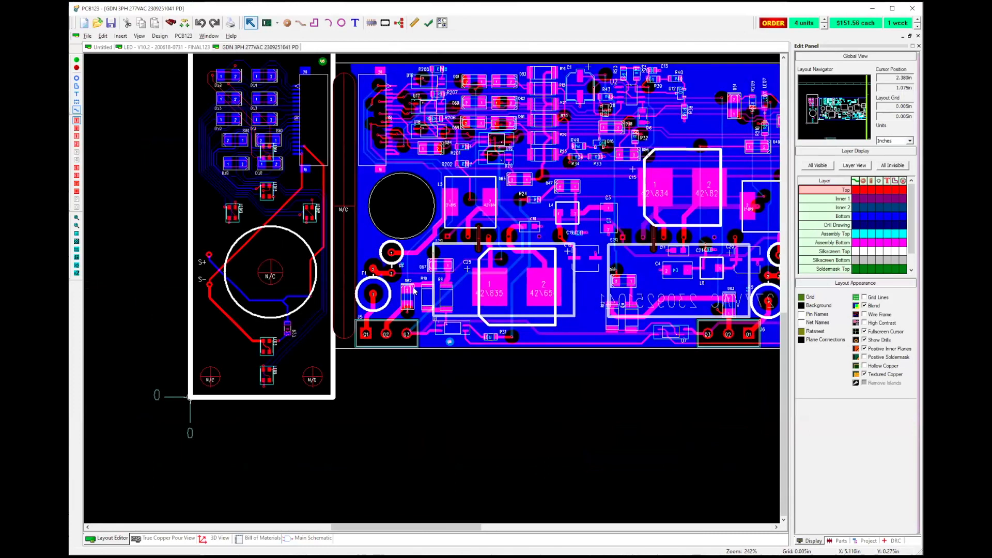
scroll(413, 291, "up", 3)
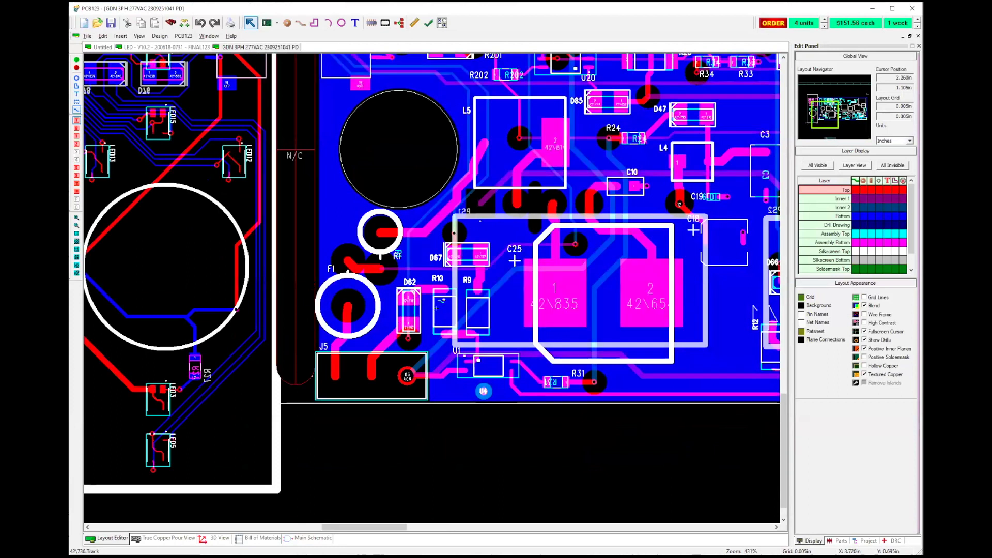
scroll(434, 288, "up", 1)
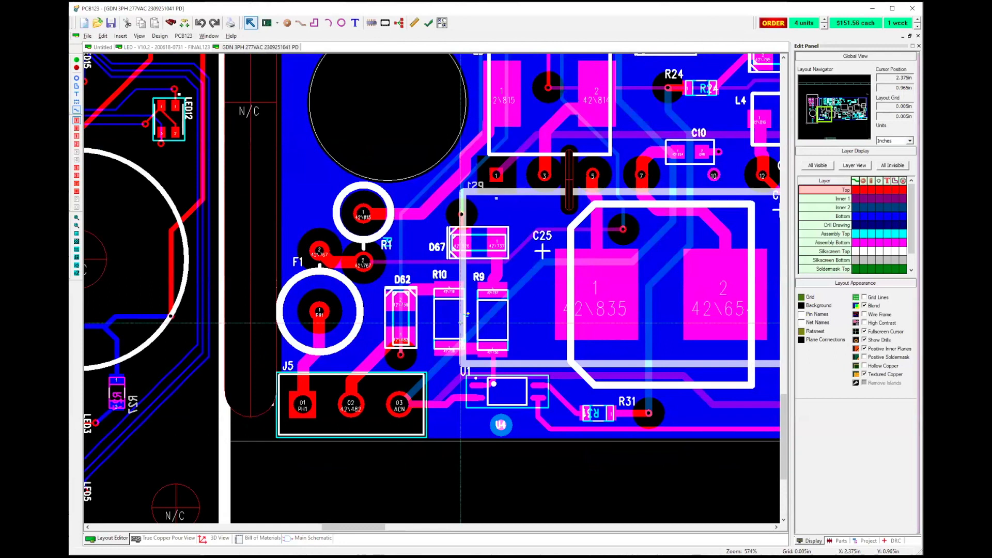
scroll(436, 281, "down", 2)
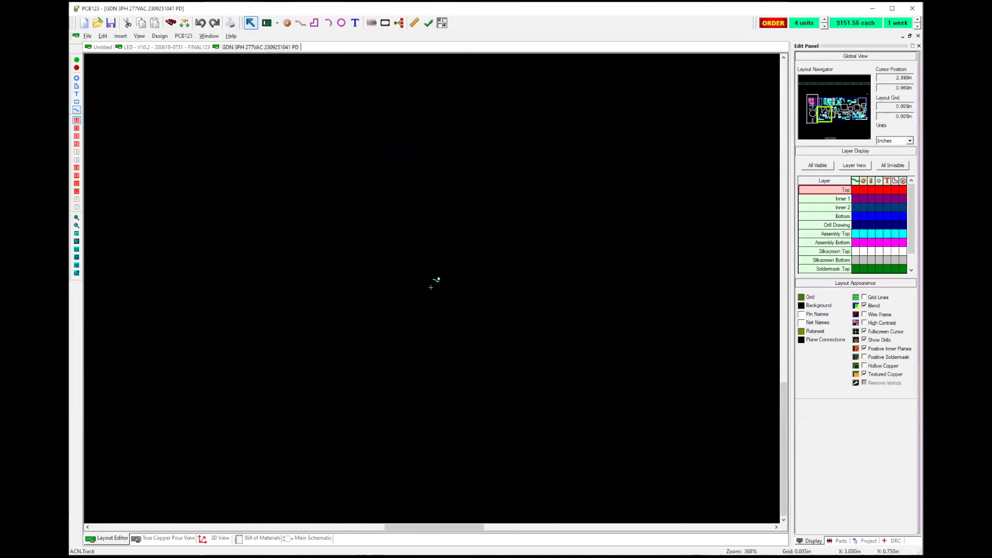
View the main schematic sheet, return to the board layout, and examine the whole board and its tracks around the resistors
scroll(436, 309, "down", 1)
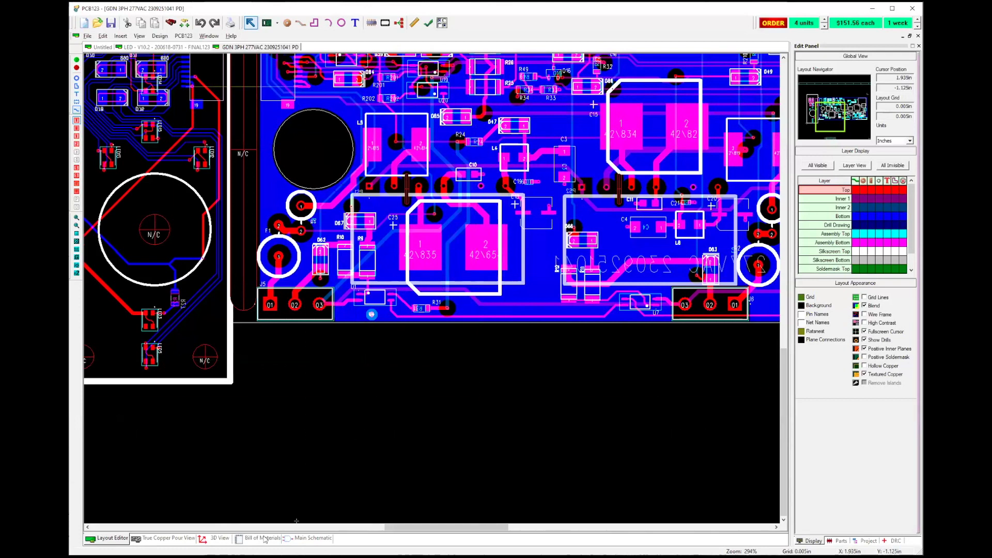
left_click(316, 538)
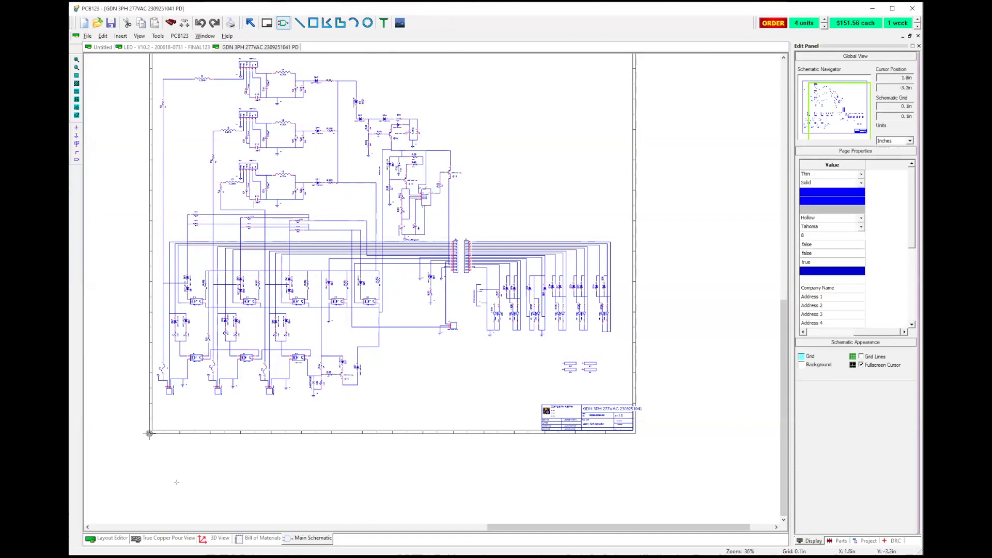
left_click(112, 538)
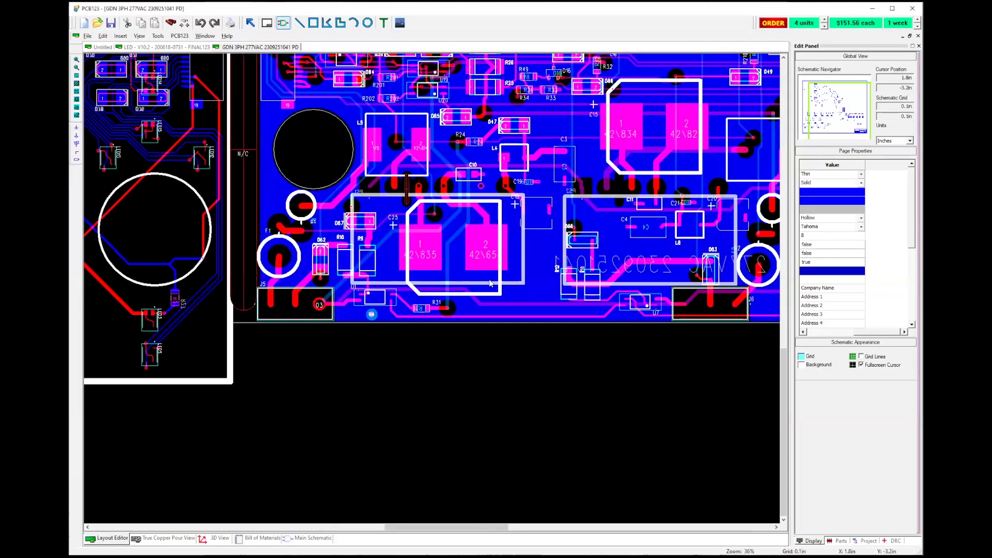
scroll(436, 282, "down", 2)
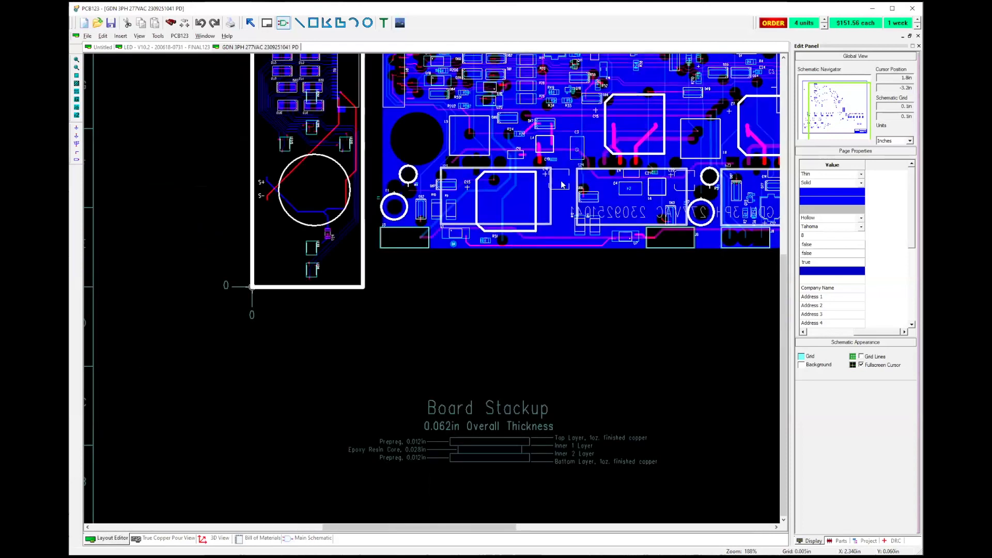
scroll(432, 285, "down", 1)
middle_click_drag(485, 312, 388, 356)
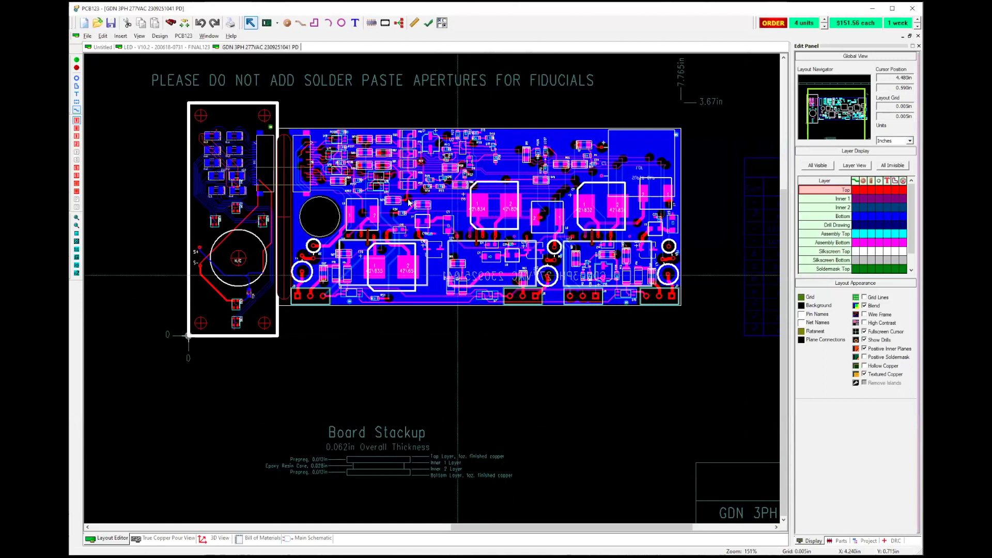
scroll(551, 124, "up", 2)
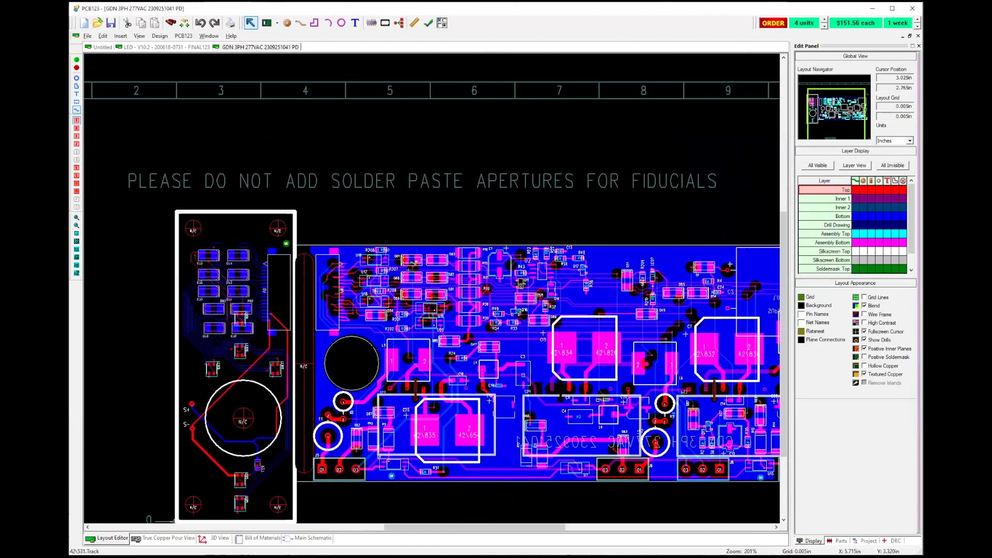
scroll(385, 267, "up", 1)
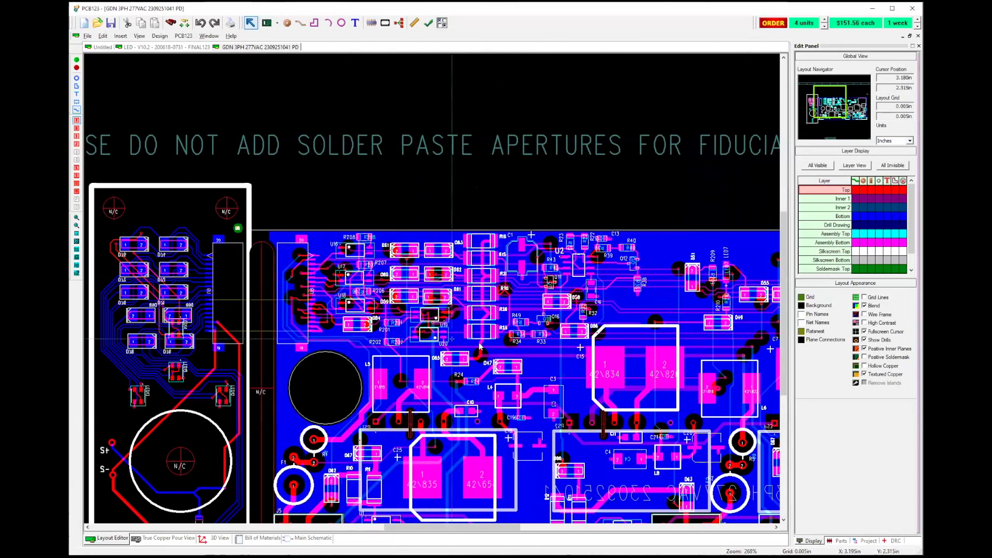
scroll(431, 287, "down", 1)
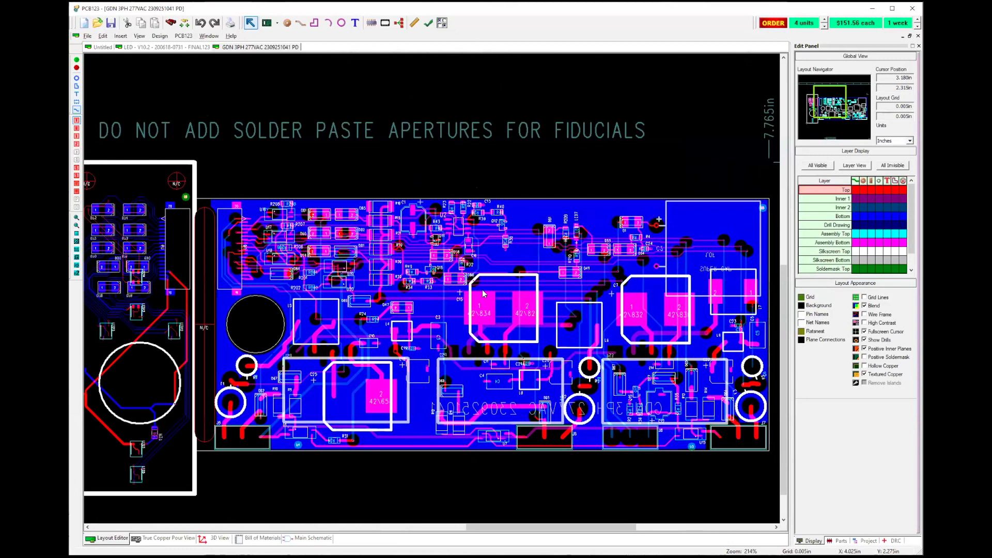
scroll(432, 287, "down", 1)
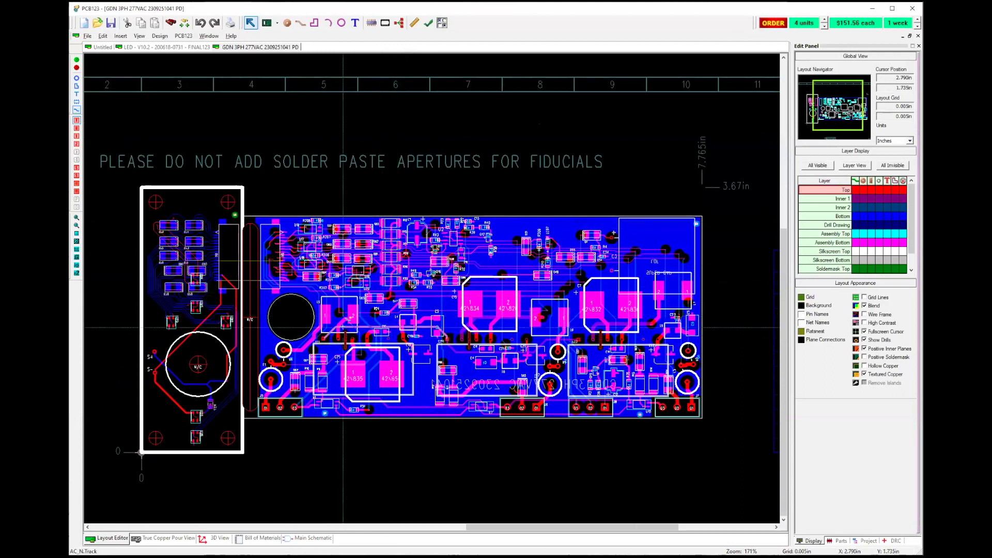
Set the width of the net 42\814 track under inductor L5 to 0.04 inches
mouse_move(341, 324)
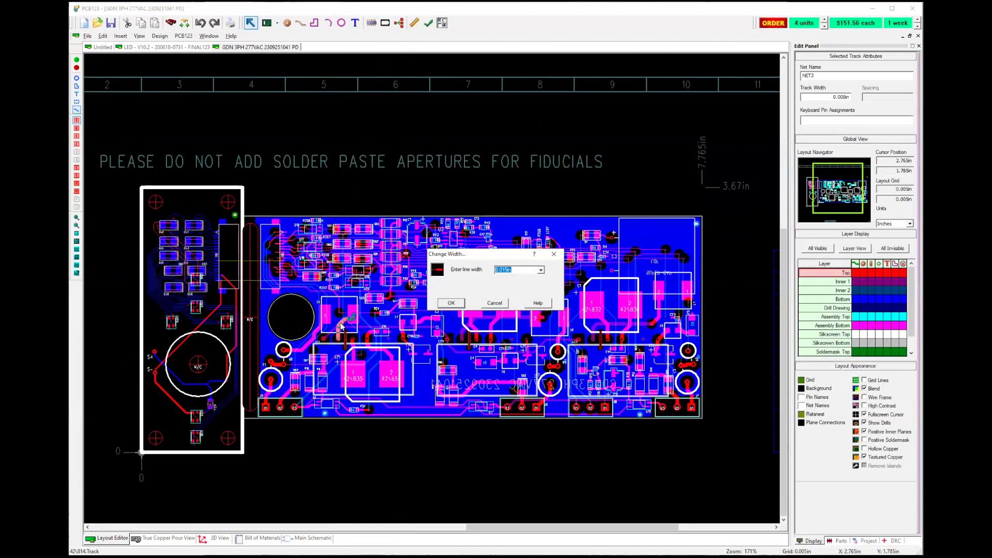
type(".04")
key("Return")
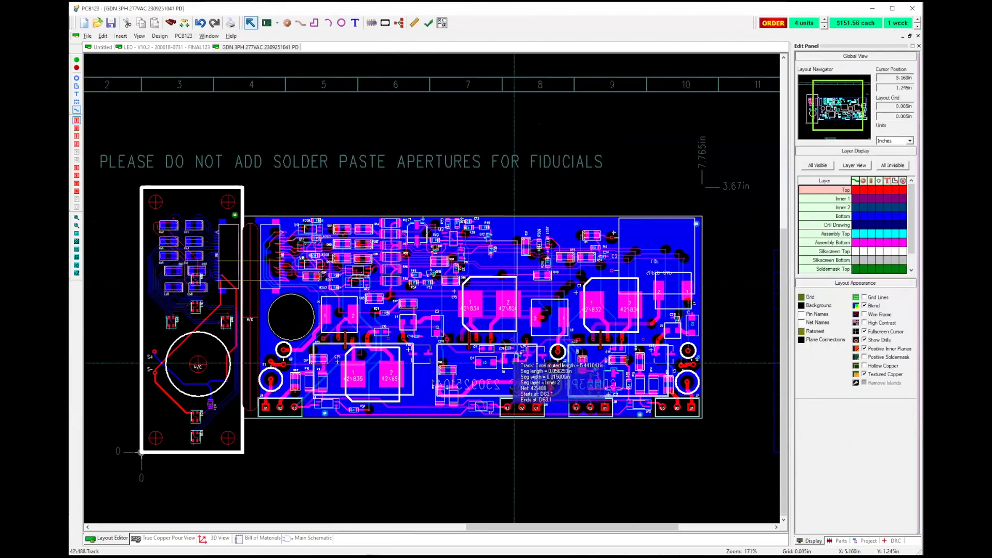
Set the width of the net 42\814 track at L5 to 0.05 inches and check its track details
scroll(430, 287, "up", 1)
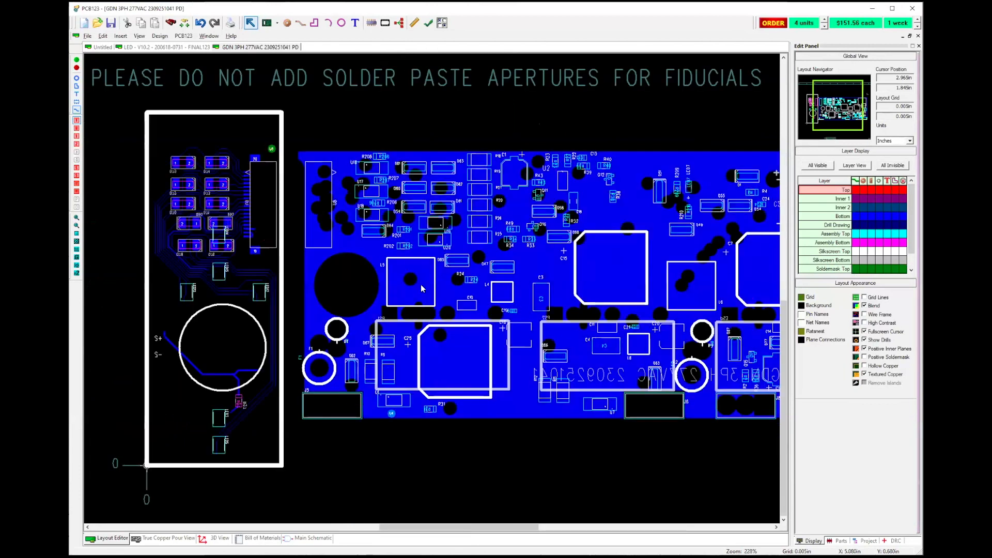
scroll(420, 284, "up", 1)
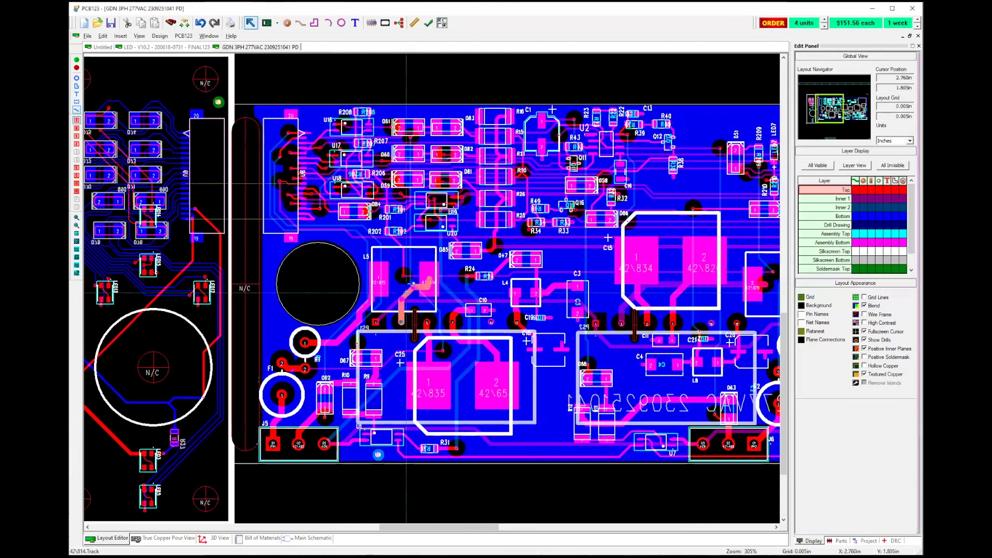
left_click(405, 292)
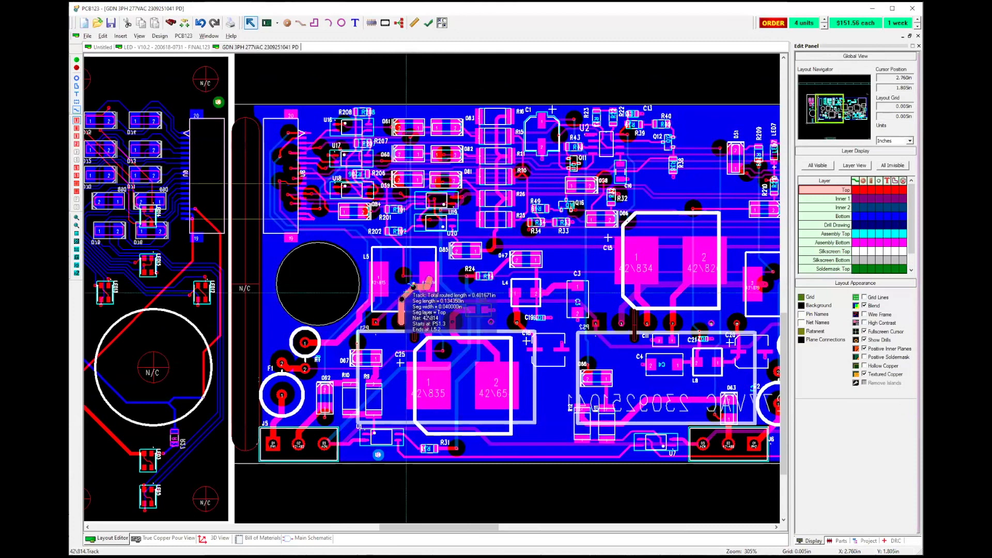
key("w")
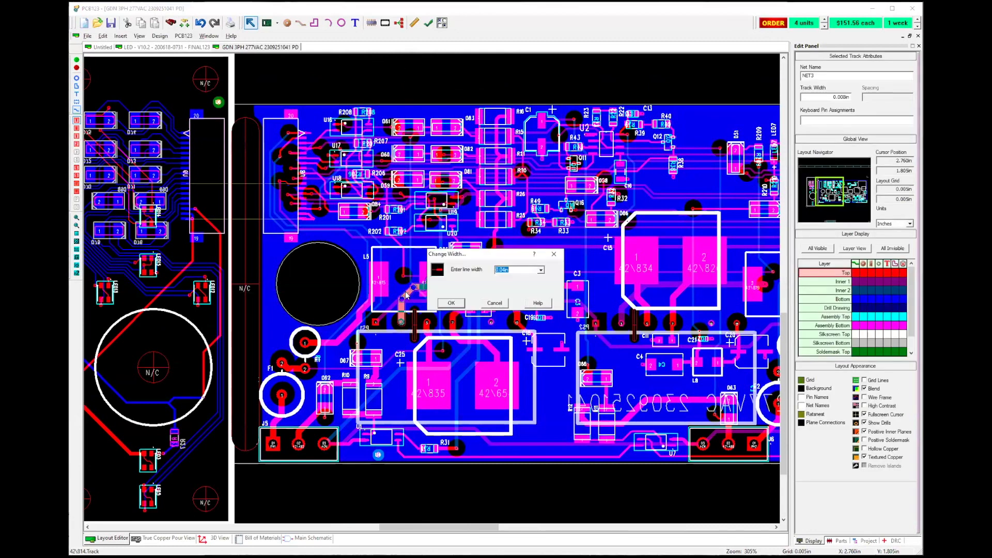
key("BackSpace")
key("Return")
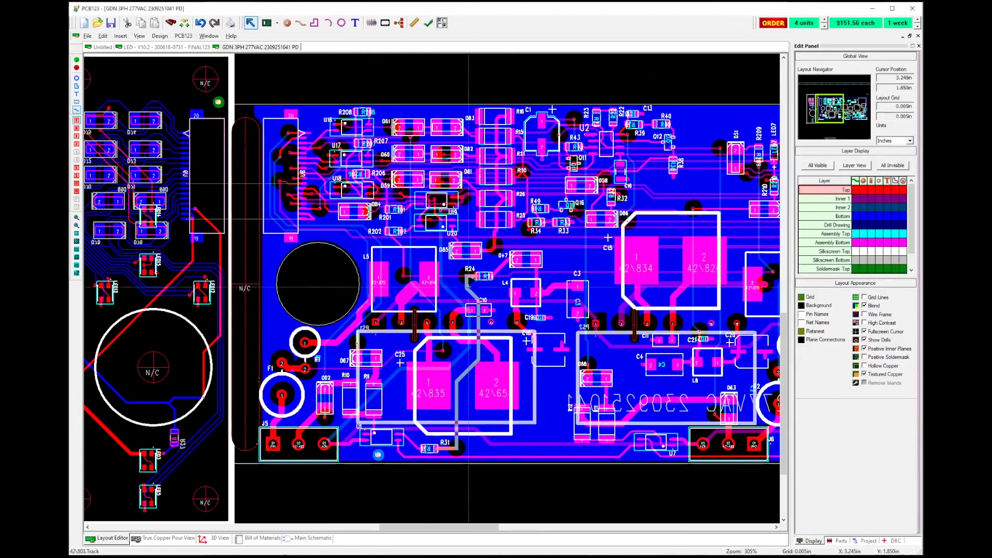
mouse_move(425, 298)
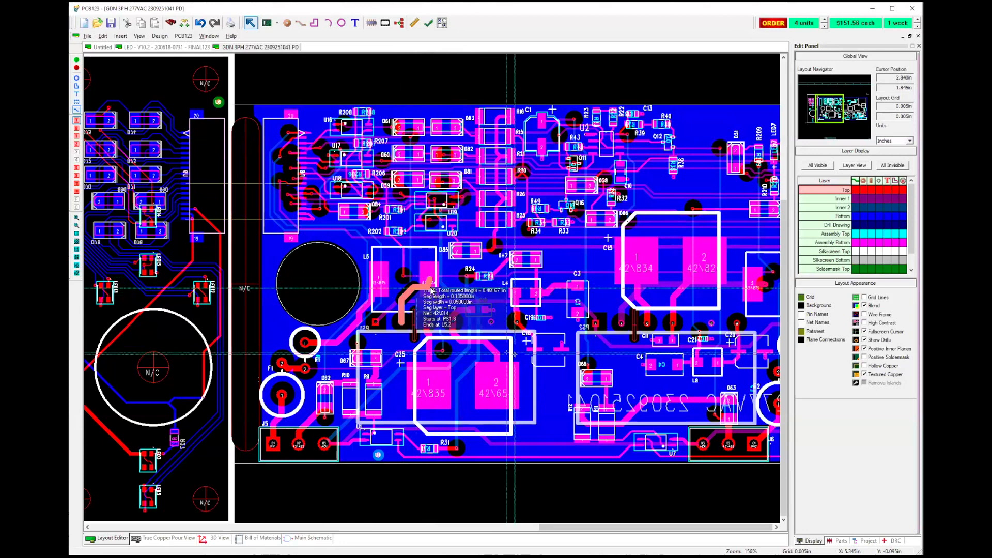
Examine the full board layout with its stackup notes, and inspect the components and tracks around L5 up close
scroll(416, 288, "down", 4)
scroll(417, 283, "down", 1)
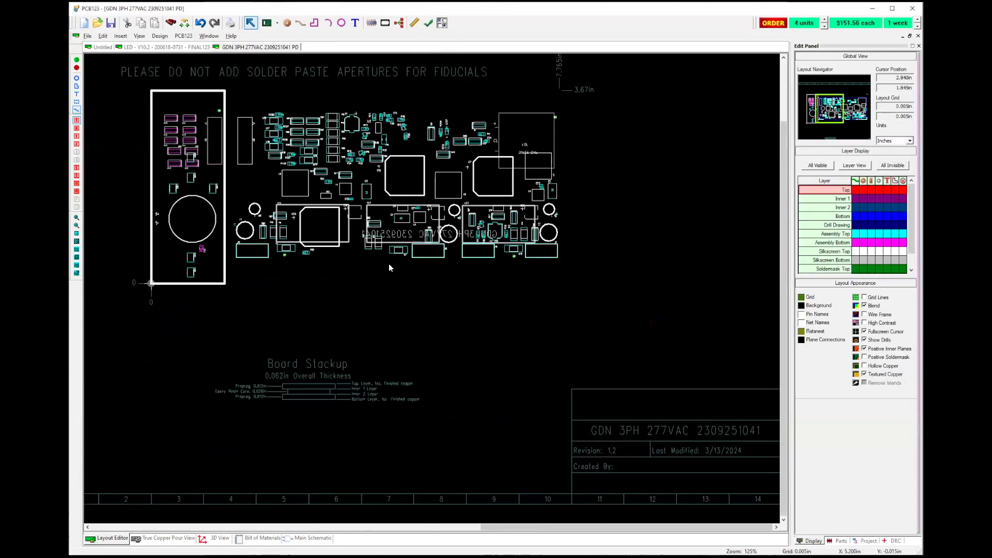
scroll(327, 270, "up", 2)
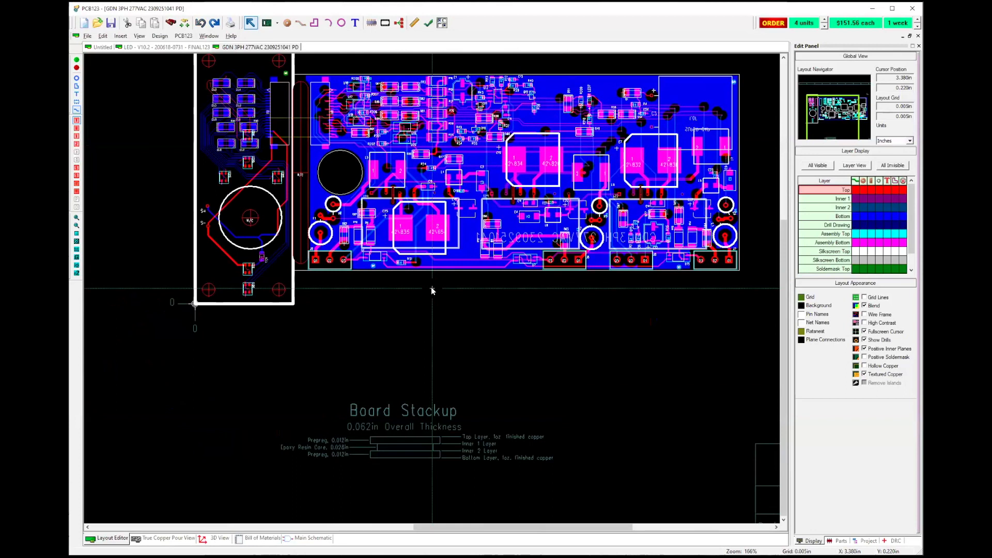
scroll(433, 291, "down", 2)
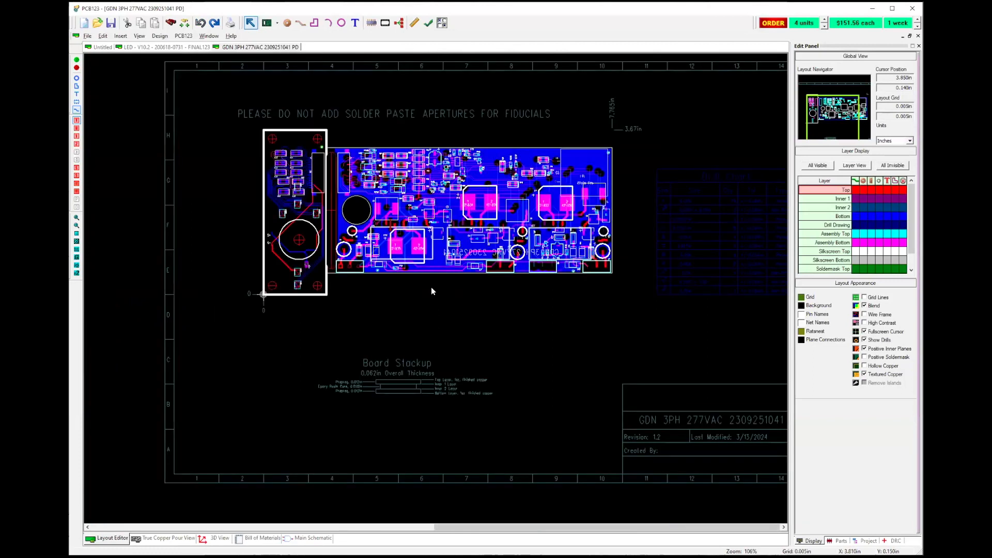
scroll(431, 287, "up", 3)
scroll(415, 296, "up", 2)
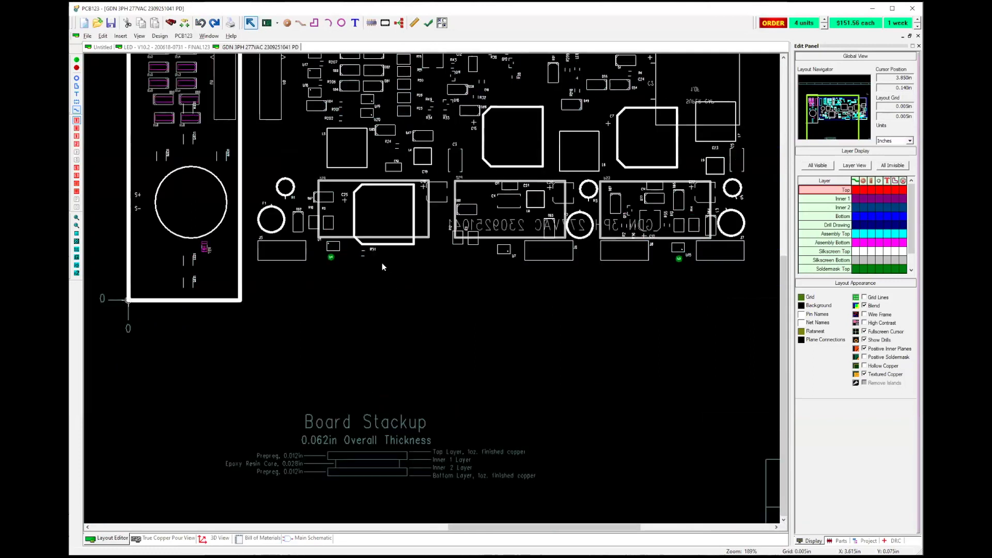
middle_click_drag(479, 385, 478, 389)
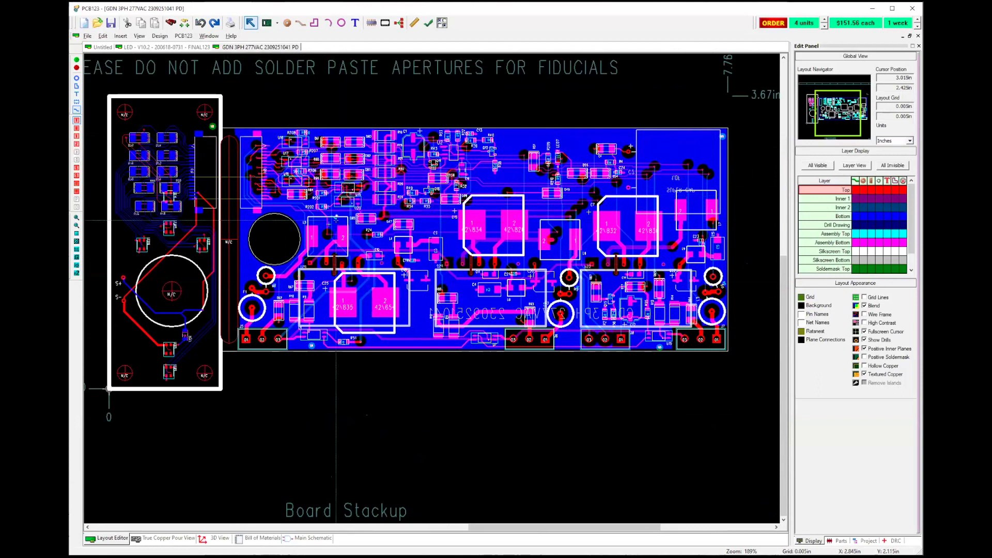
scroll(434, 281, "up", 2)
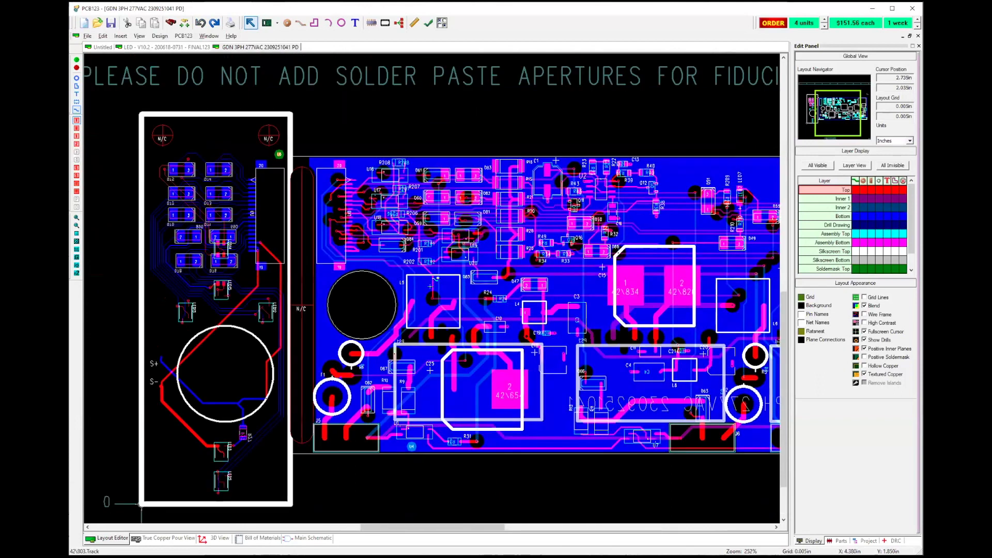
scroll(434, 284, "up", 1)
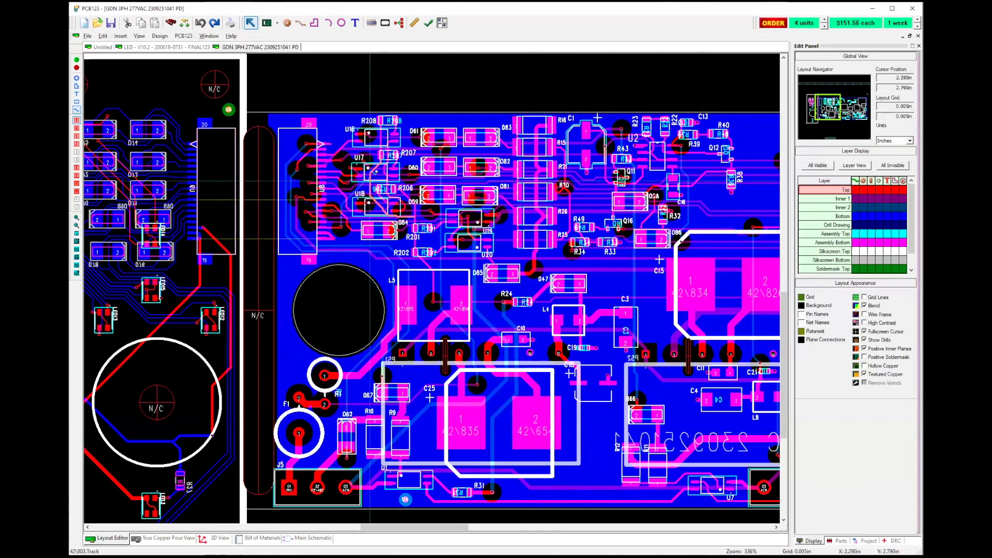
scroll(433, 281, "down", 1)
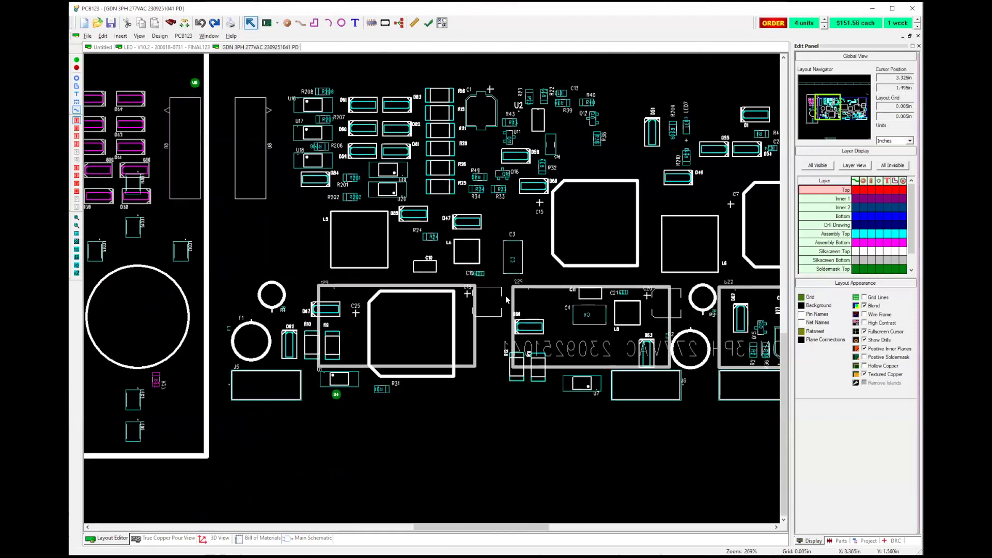
scroll(455, 296, "down", 1)
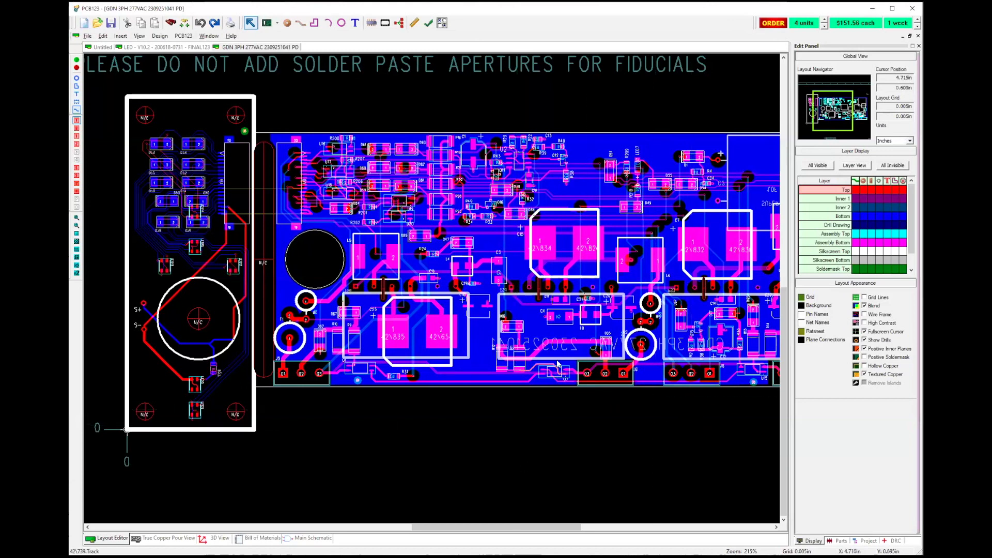
scroll(433, 272, "down", 1)
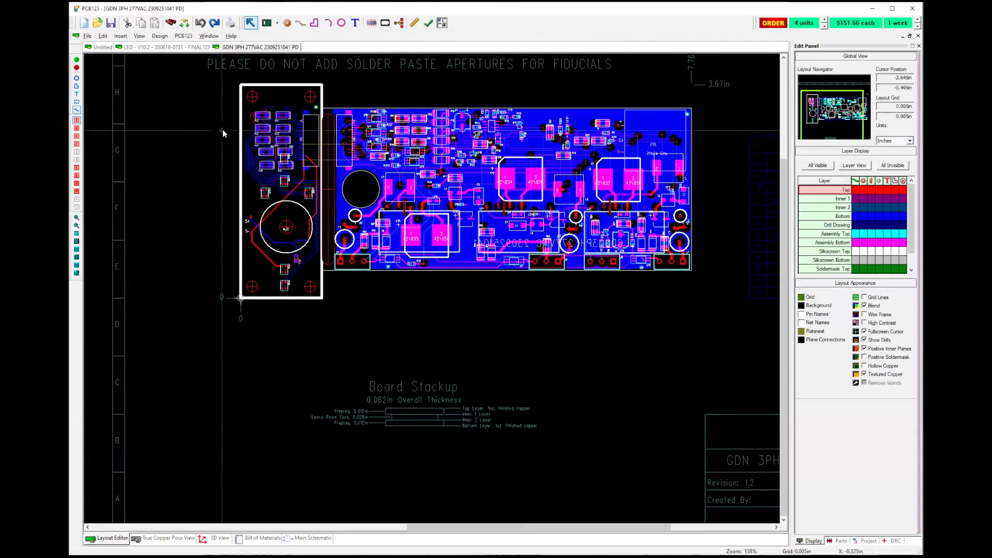
scroll(432, 288, "down", 1)
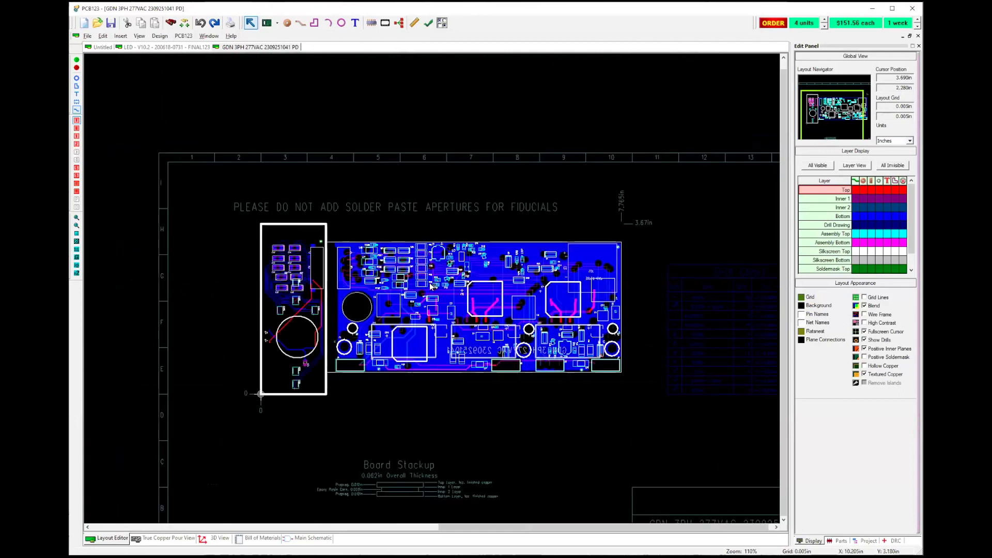
scroll(432, 288, "up", 1)
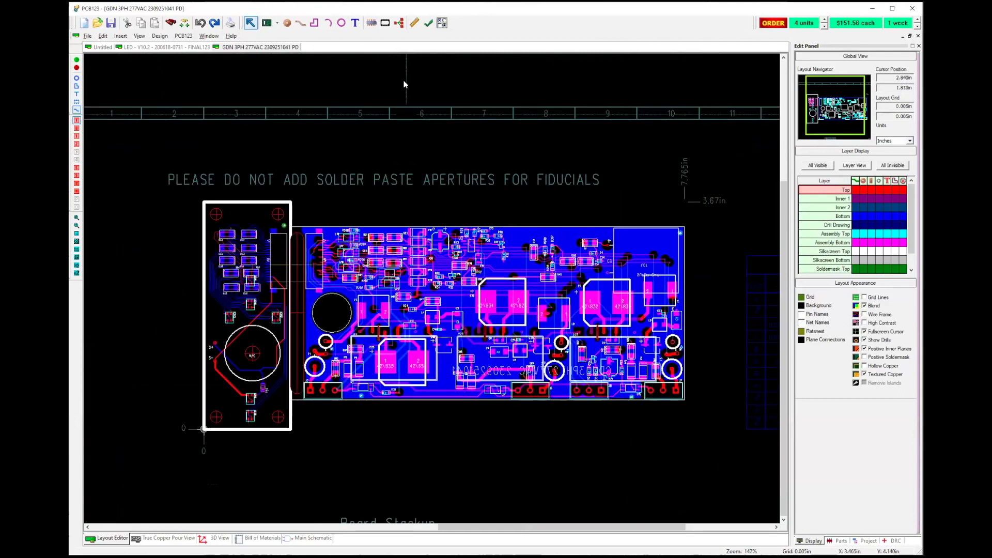
Run the design rule checks on the layout, review the summary with all error types kept, and accept it to list the violations
left_click(428, 23)
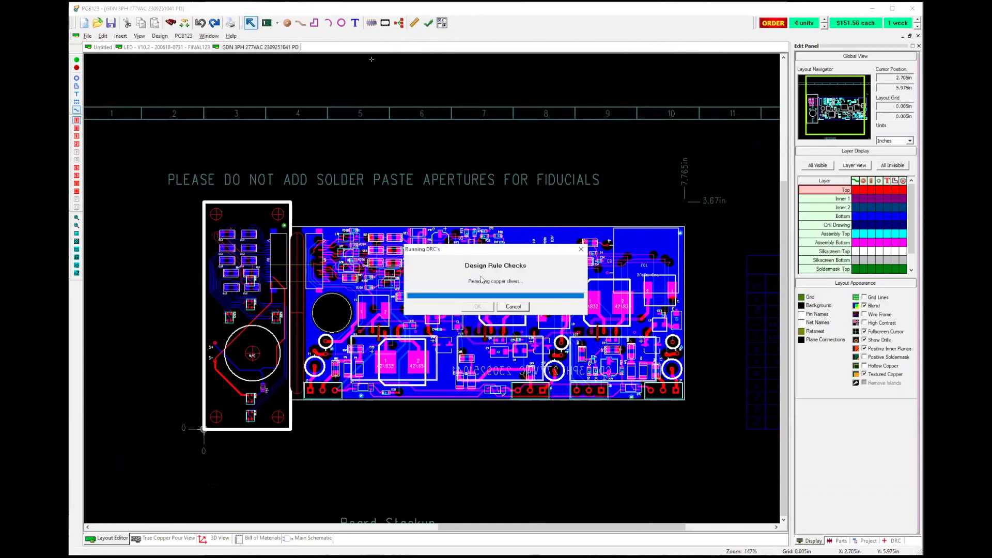
left_click(476, 307)
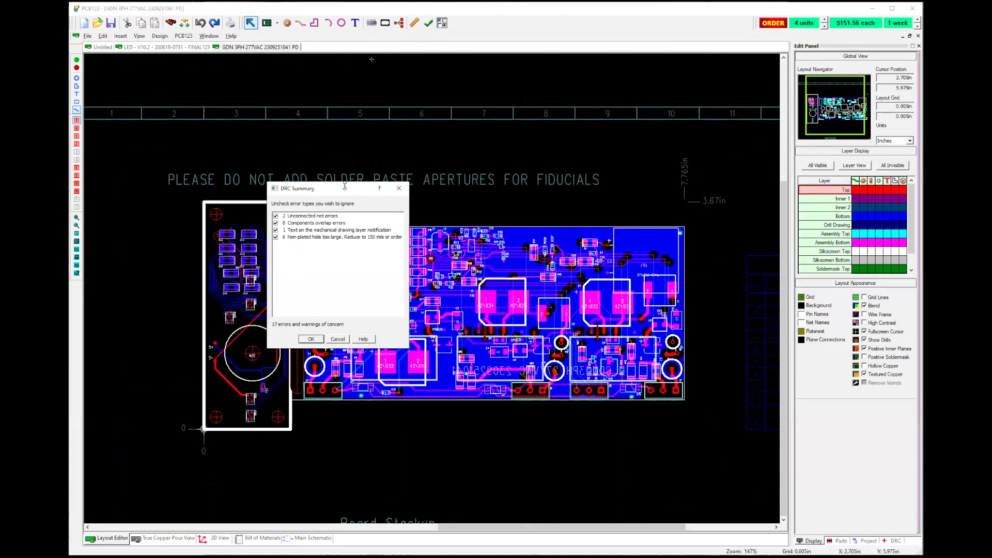
left_click_drag(344, 186, 366, 68)
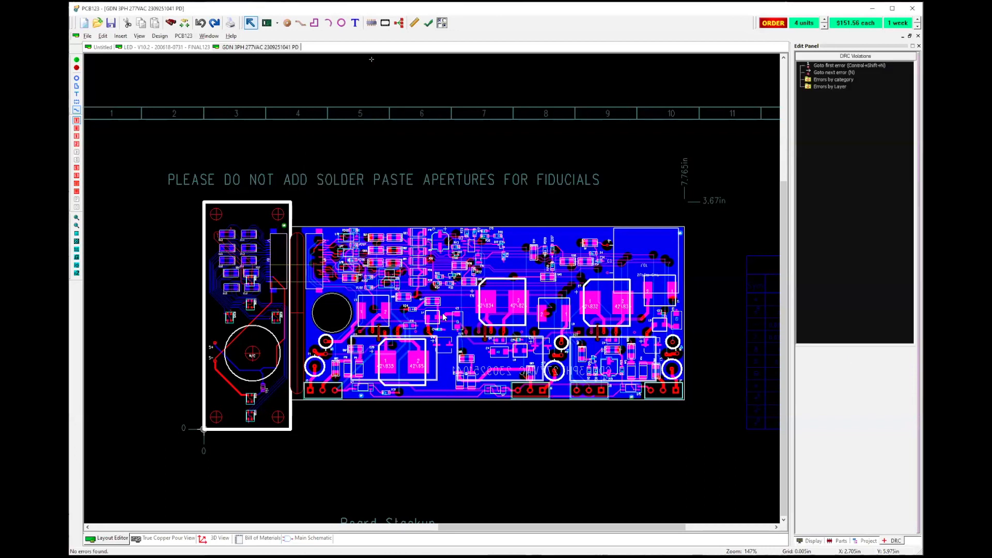
scroll(437, 311, "down", 1)
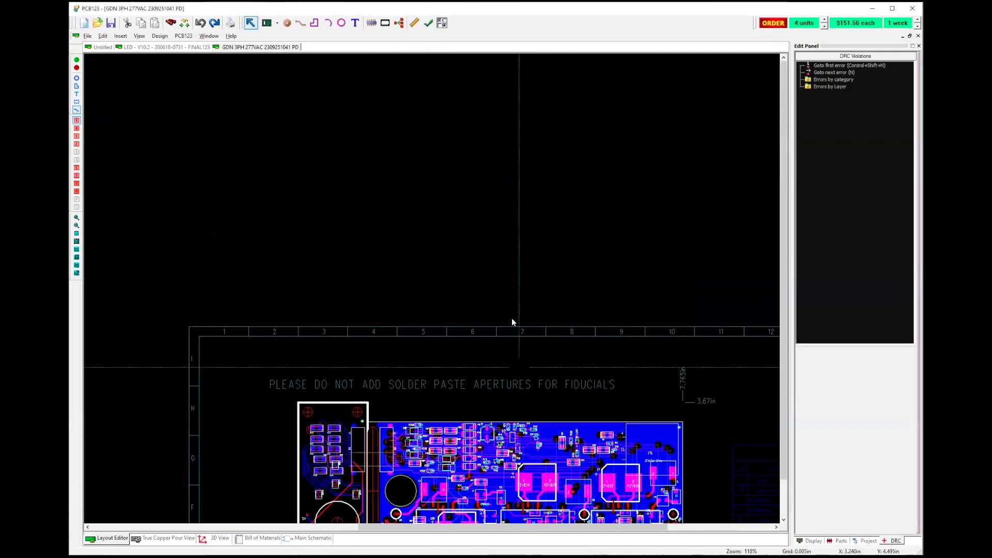
middle_click_drag(499, 277, 387, 131)
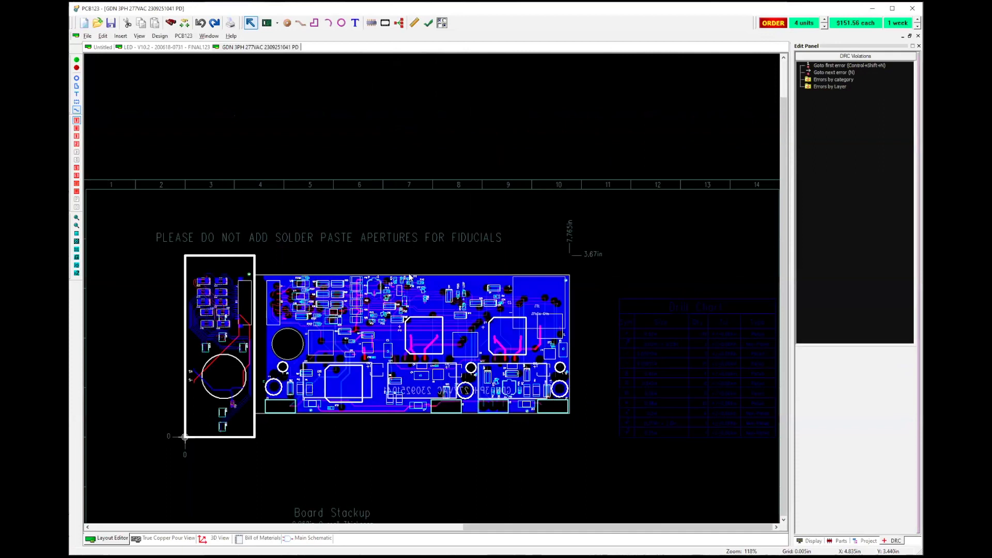
middle_click_drag(396, 304, 457, 183)
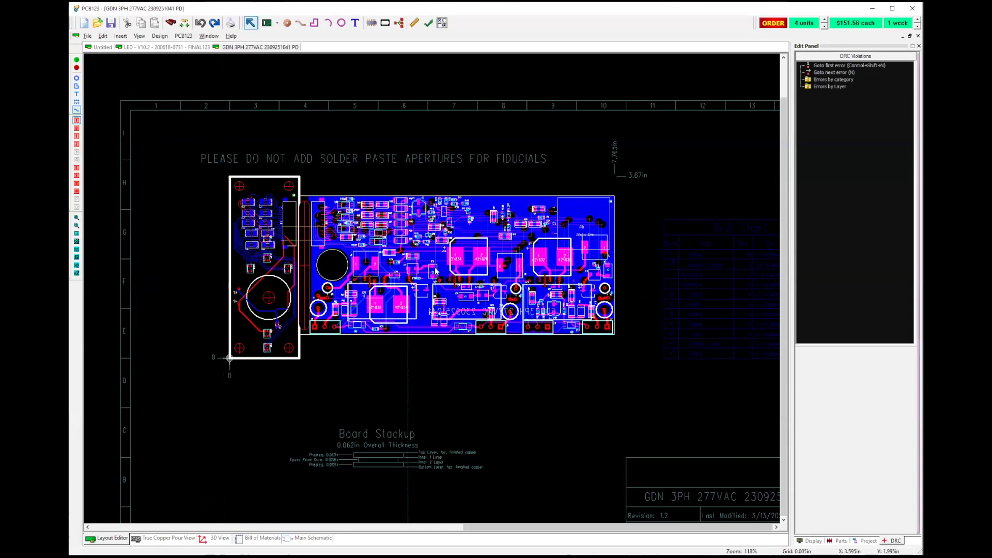
Review the properties of net 42\819 and the details of its track from L6.2 to PS2.3, and accept them
scroll(431, 284, "up", 3)
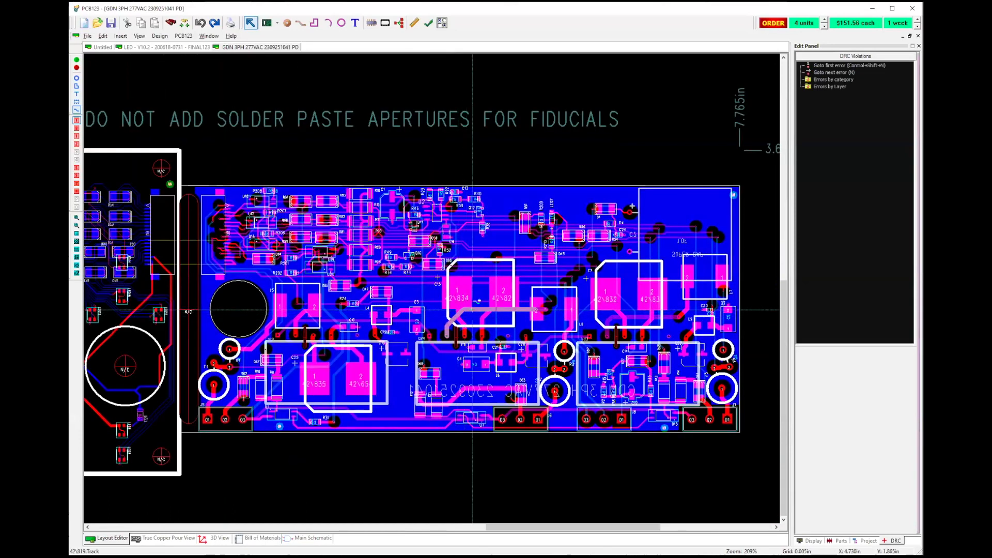
mouse_move(472, 310)
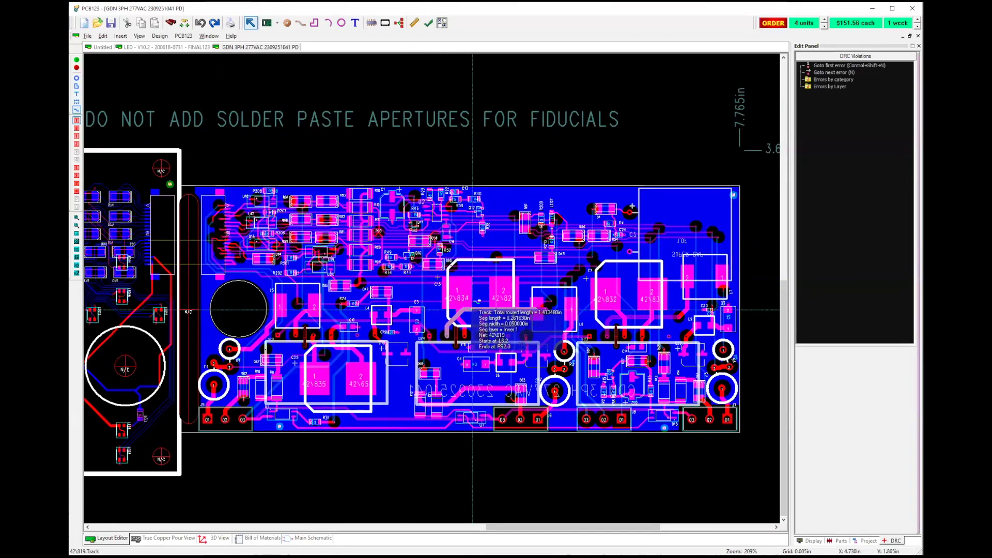
double_click(477, 301)
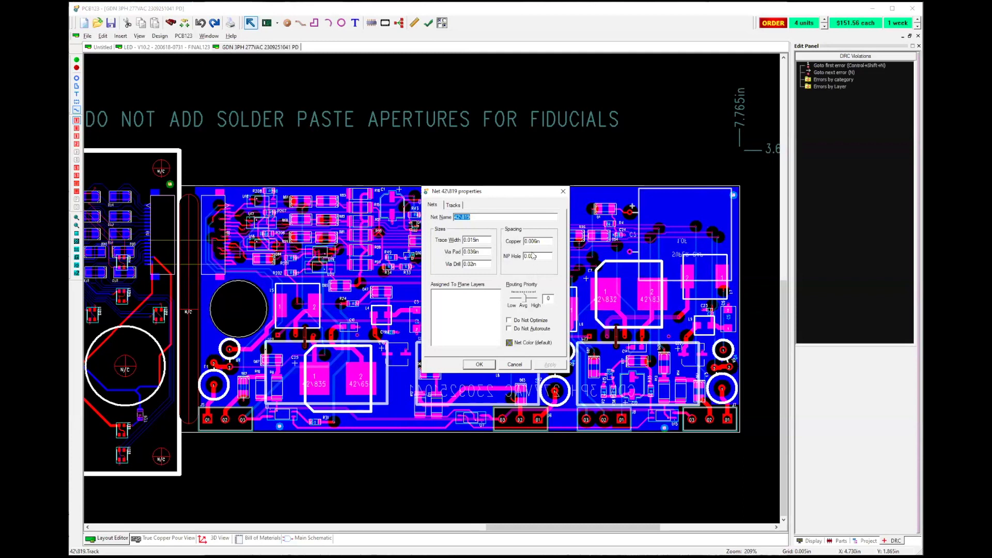
left_click(453, 205)
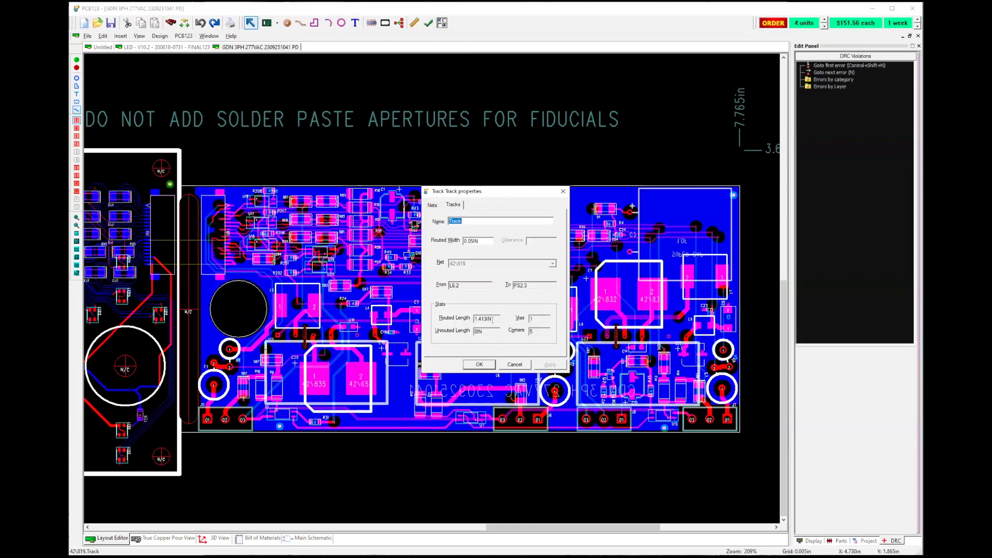
left_click(479, 365)
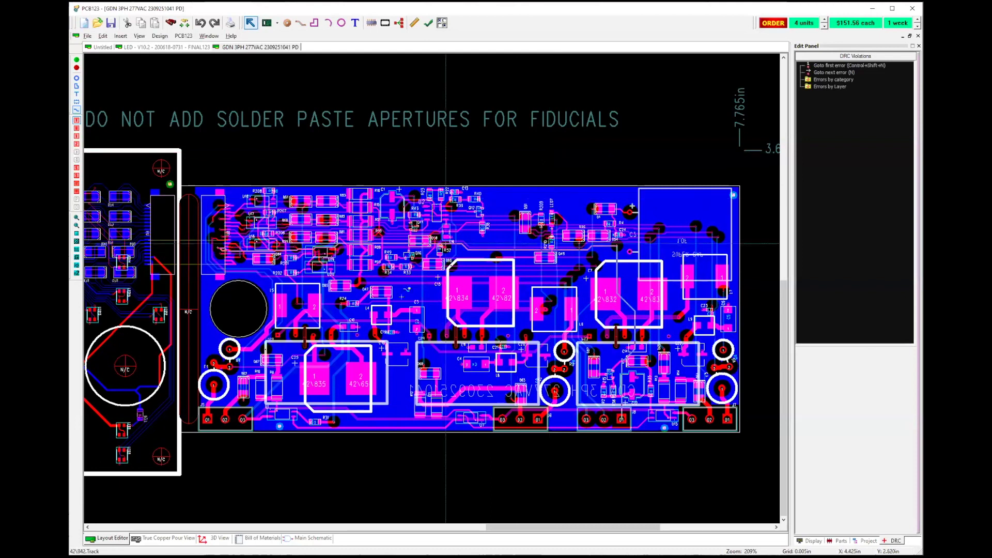
scroll(432, 287, "down", 1)
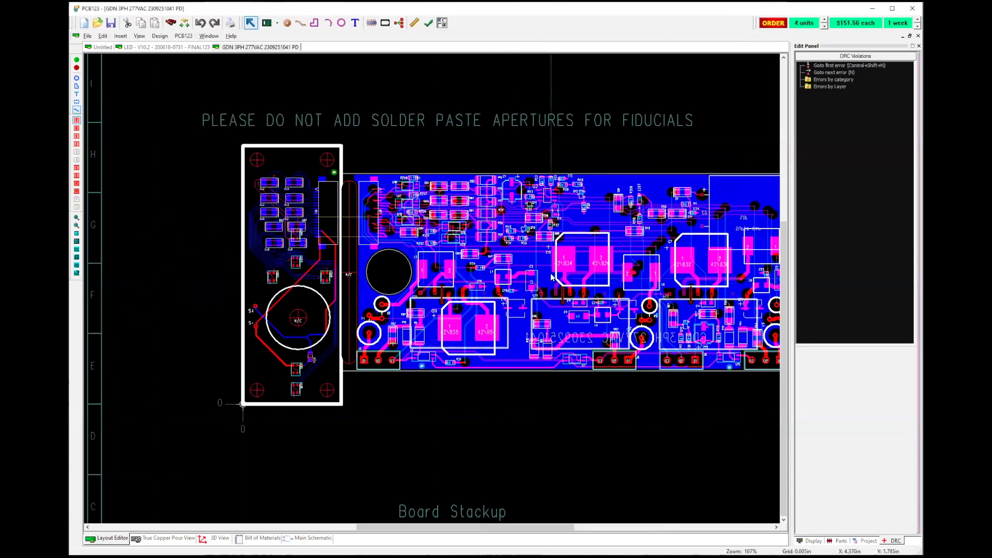
scroll(423, 283, "down", 1)
scroll(431, 287, "up", 1)
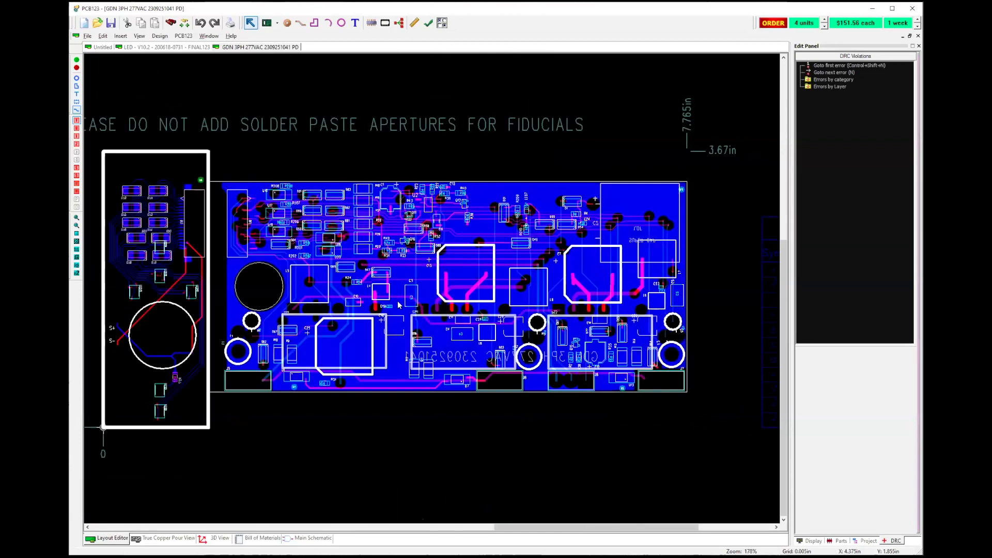
middle_click_drag(395, 162, 419, 154)
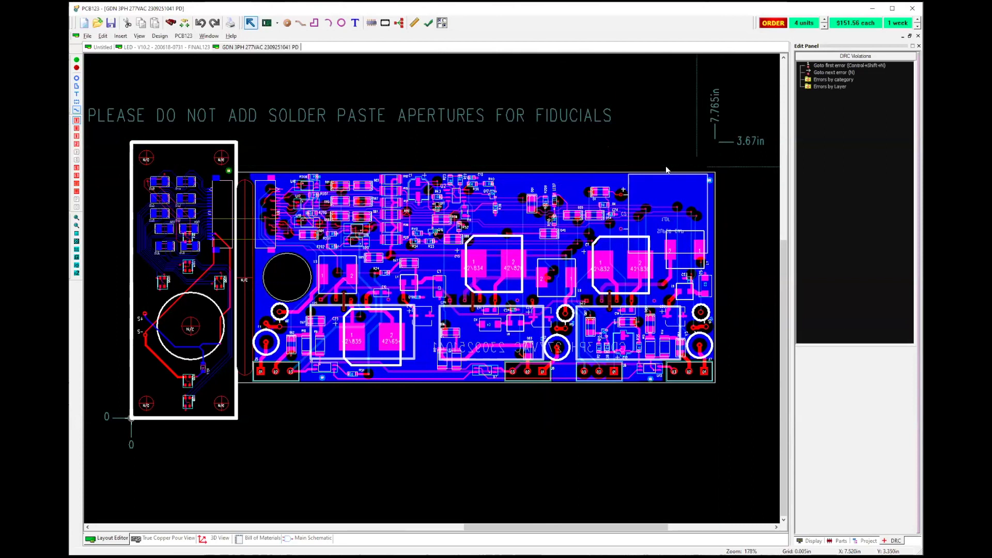
left_click(385, 23)
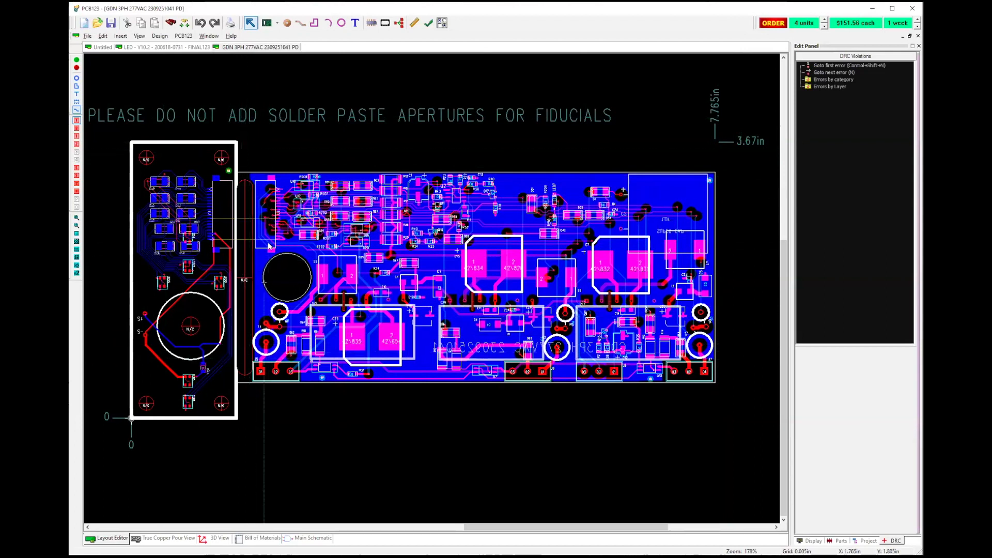
Place a vertical row of three non-plated 0.026 in holes on the small board's thick outline beside the slot's upper end
scroll(432, 291, "up", 1)
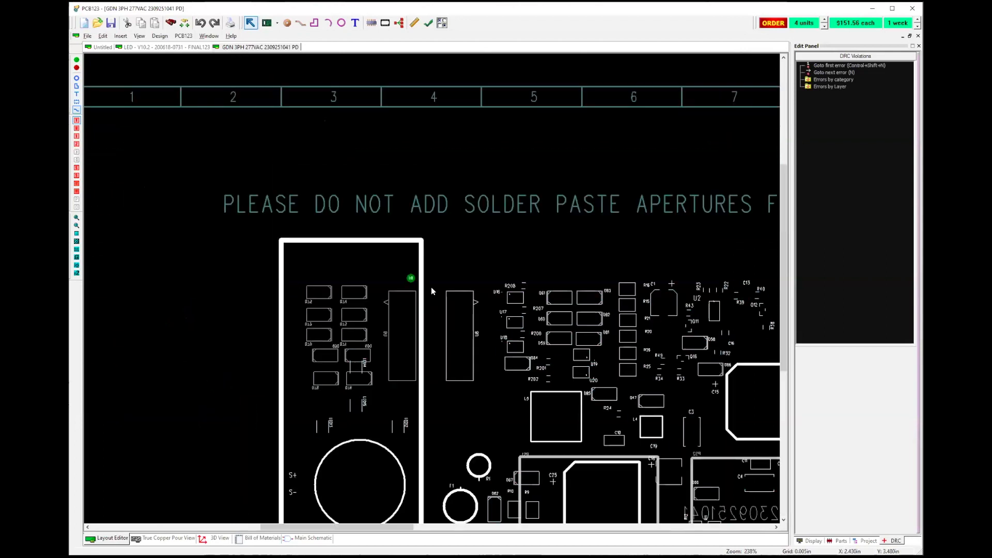
scroll(431, 291, "up", 1)
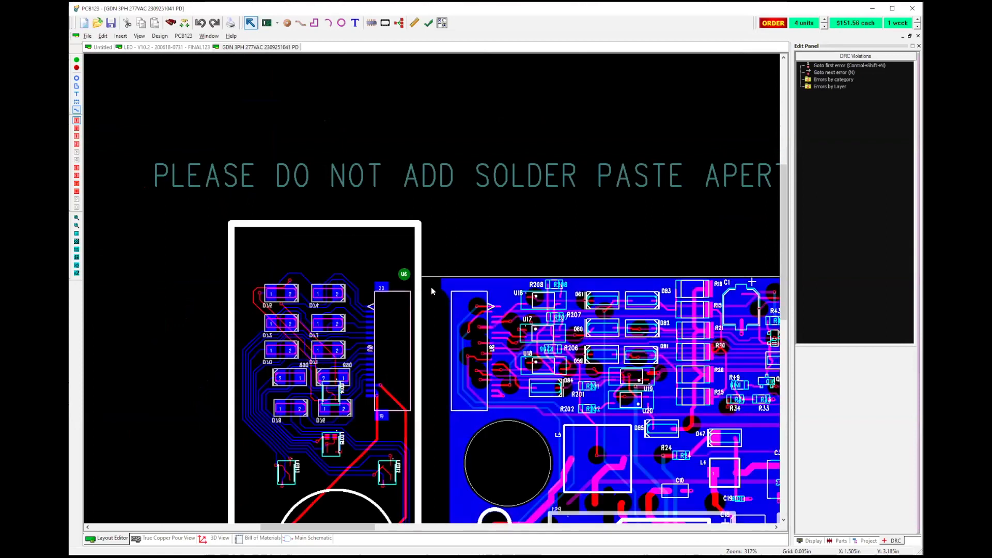
scroll(432, 291, "up", 1)
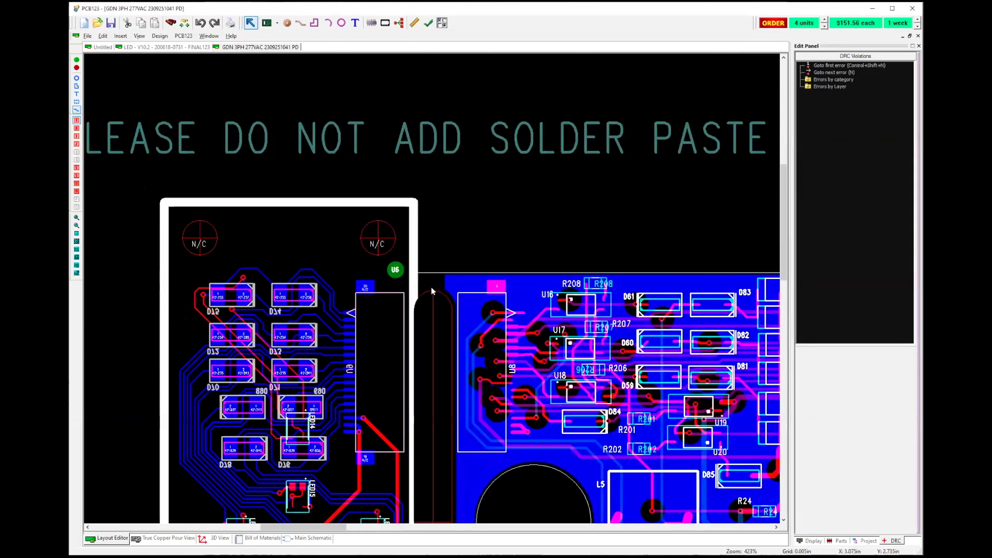
scroll(431, 289, "up", 1)
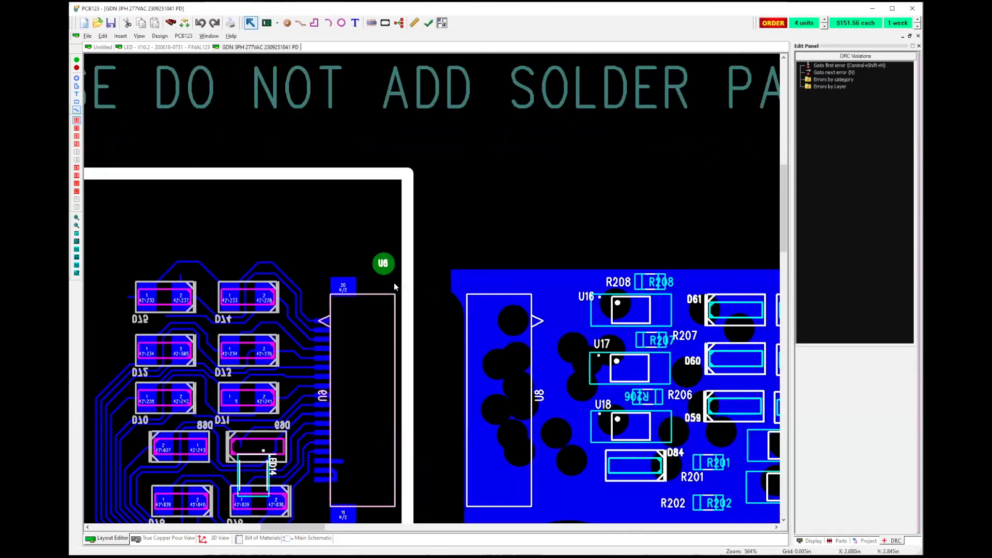
left_click(287, 24)
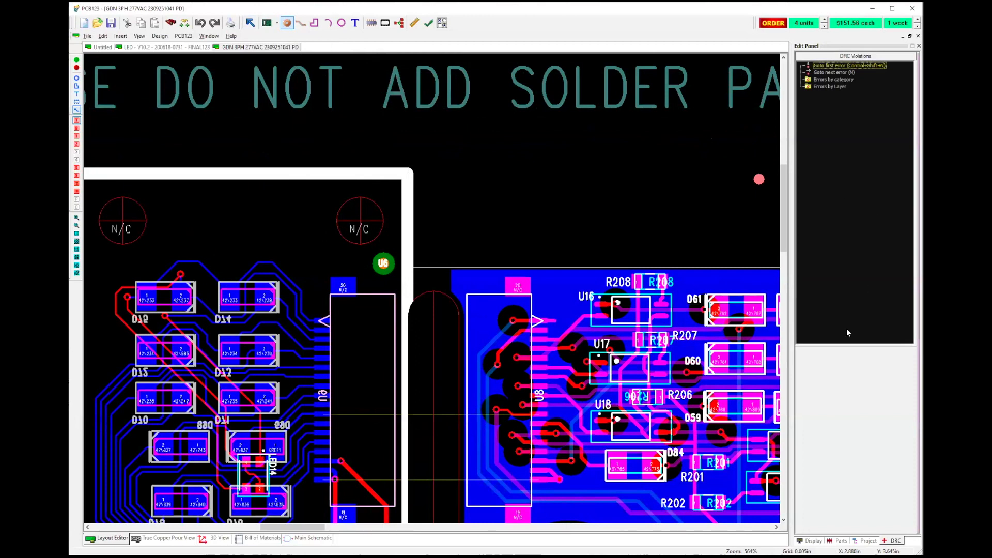
left_click(811, 541)
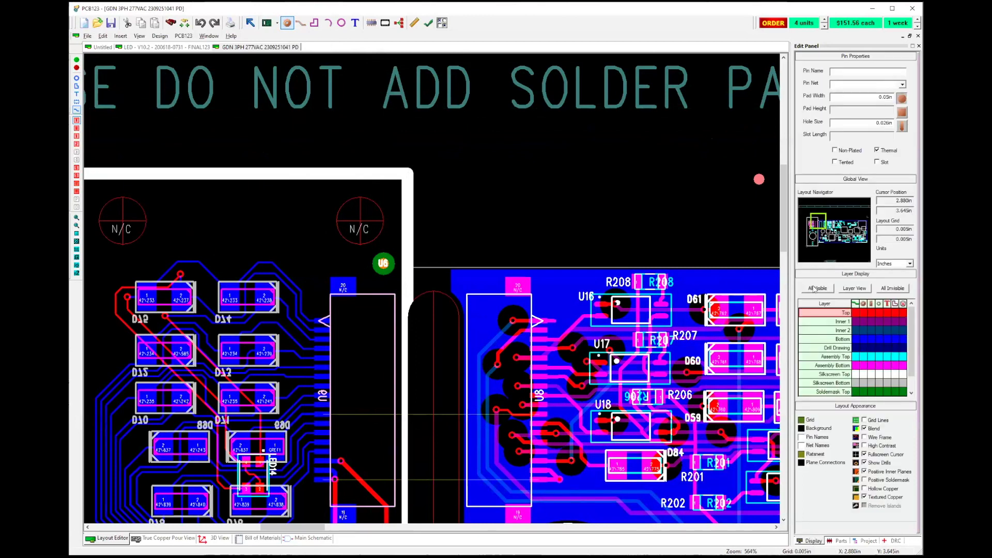
left_click(836, 150)
left_click(834, 150)
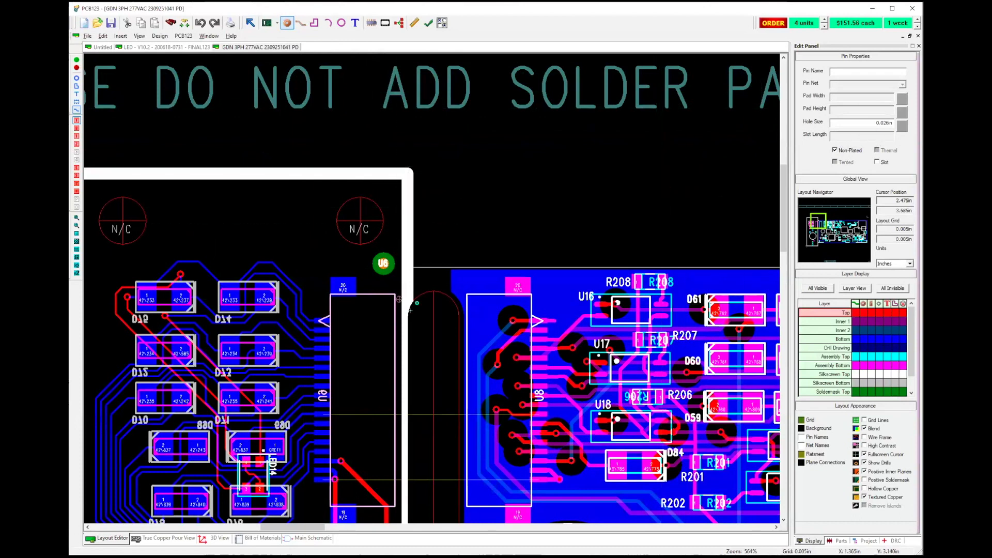
left_click(407, 275)
left_click(407, 284)
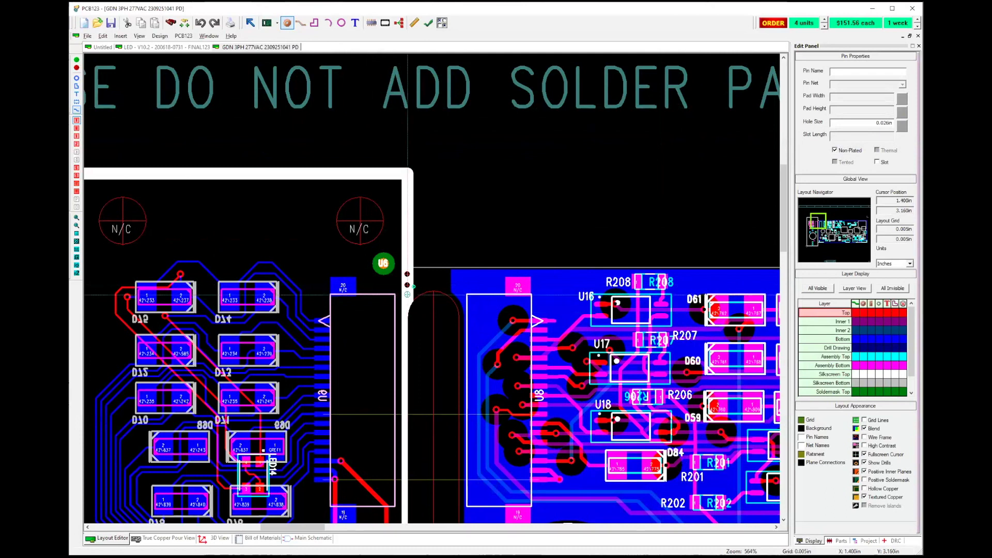
left_click(407, 296)
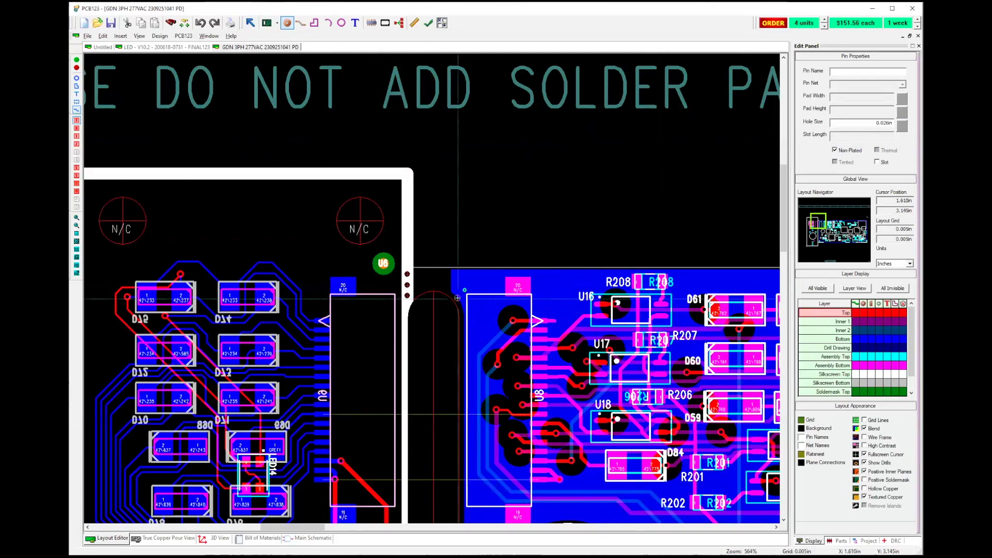
Place three matching non-plated 0.026 in holes in a vertical row across the slot, beside connector U8, and finish placing
left_click(460, 298)
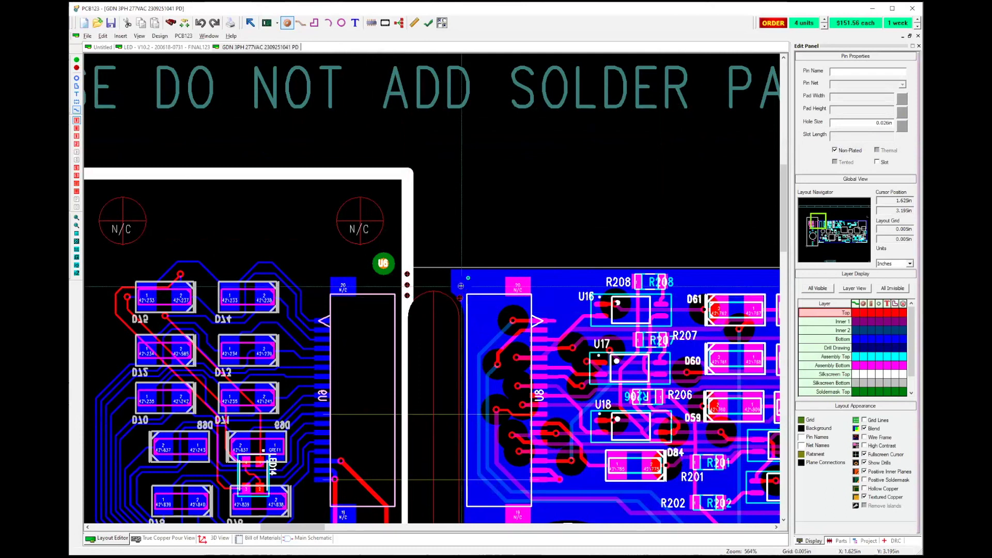
left_click(460, 285)
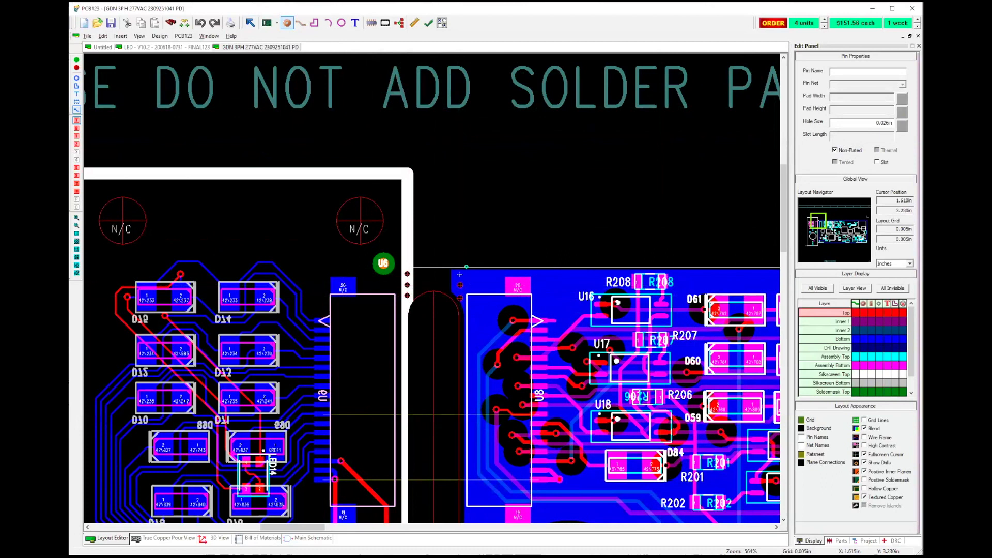
left_click(460, 272)
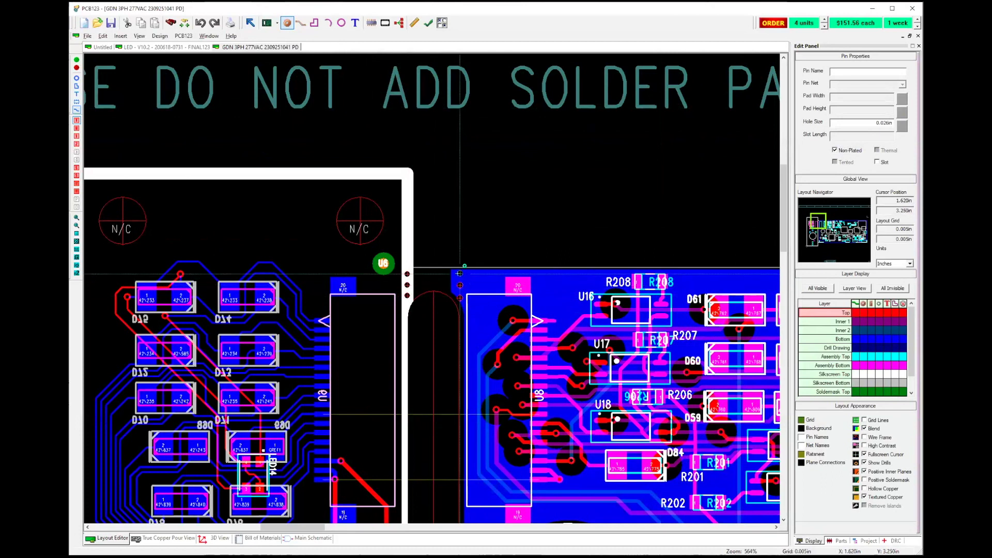
key("Escape")
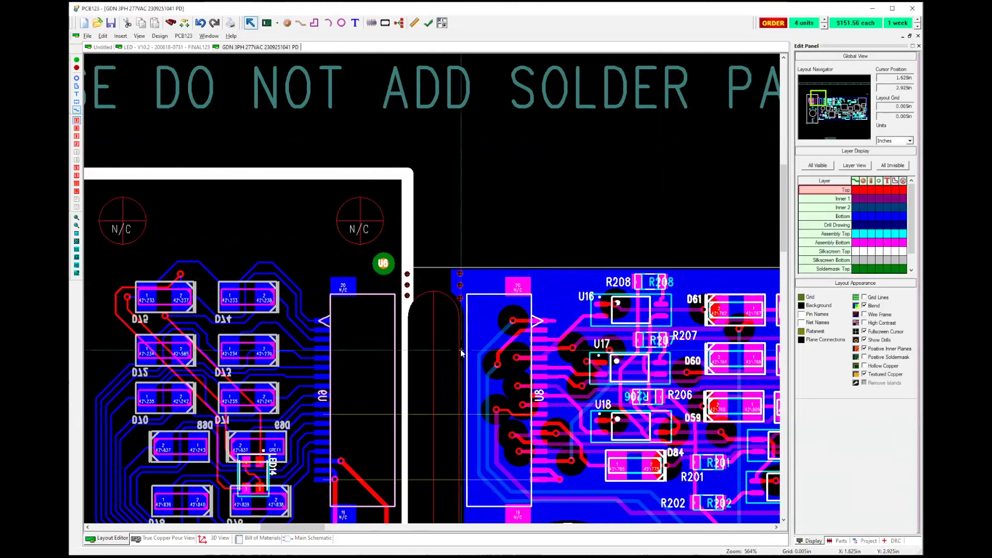
Examine both hole rows and the surrounding copper up close, and save the layout without running the design rule checks
scroll(431, 286, "up", 3)
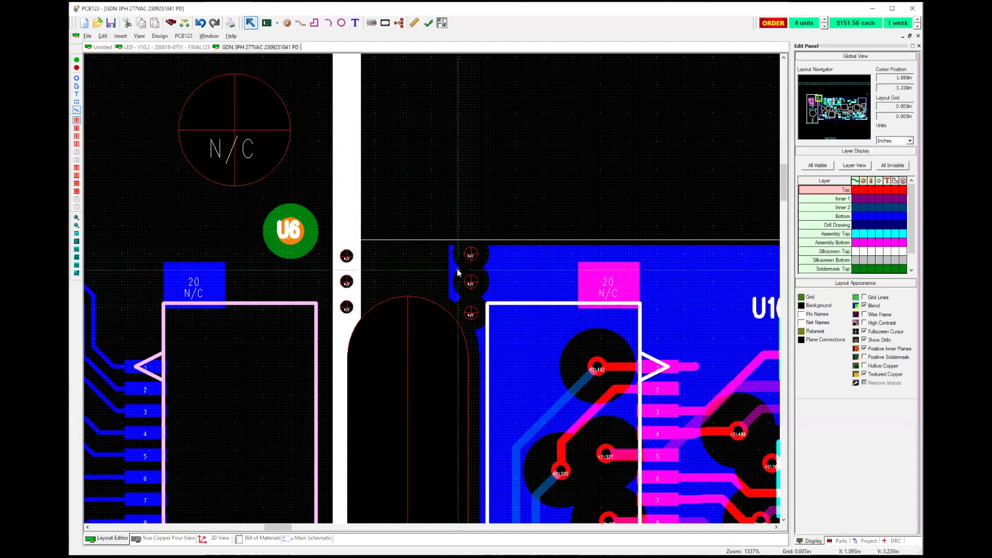
scroll(426, 287, "down", 1)
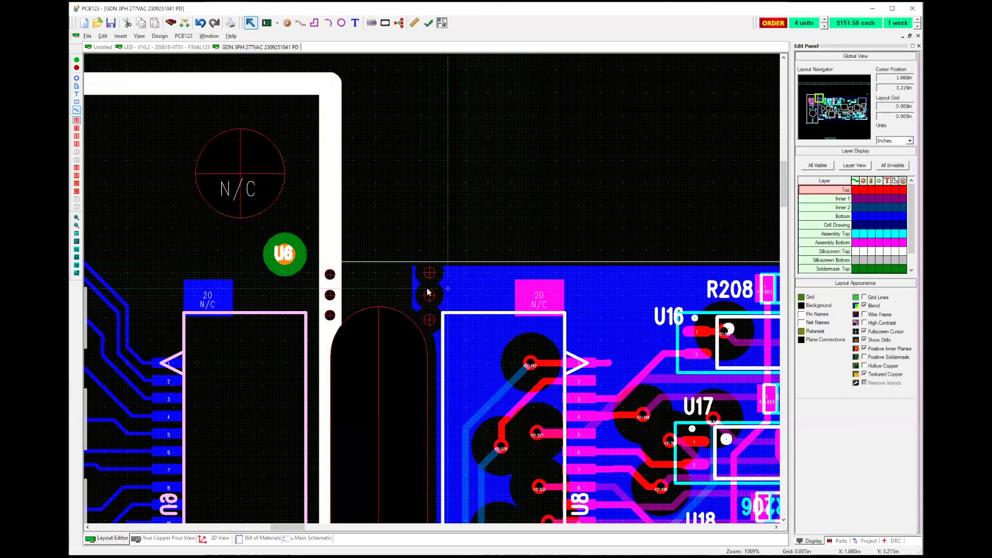
scroll(421, 298, "down", 1)
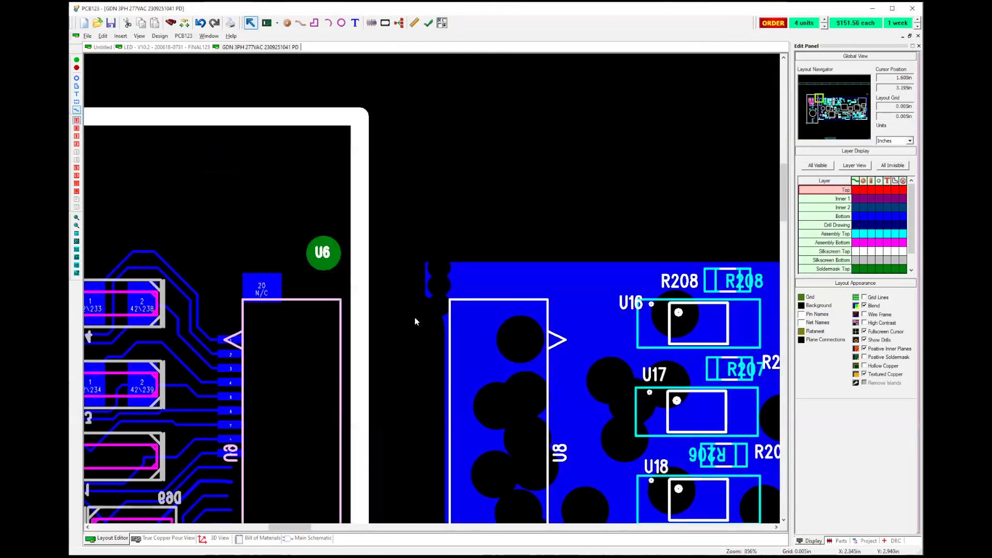
scroll(412, 321, "down", 1)
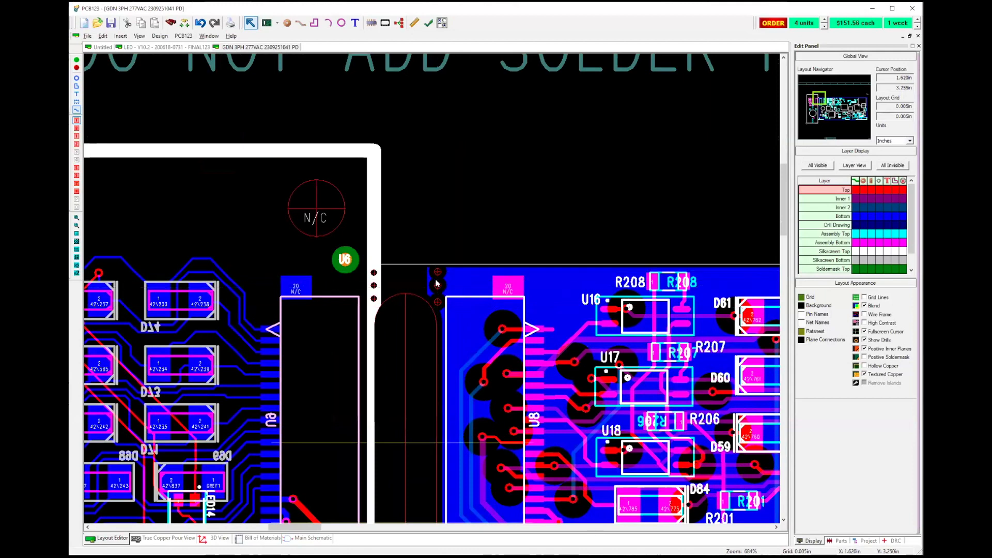
scroll(437, 285, "up", 1)
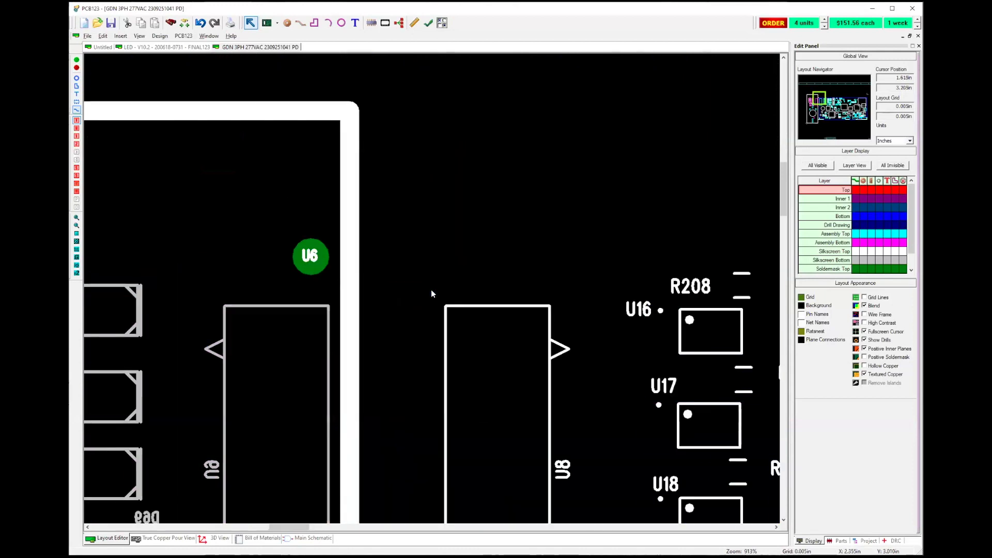
scroll(432, 291, "up", 1)
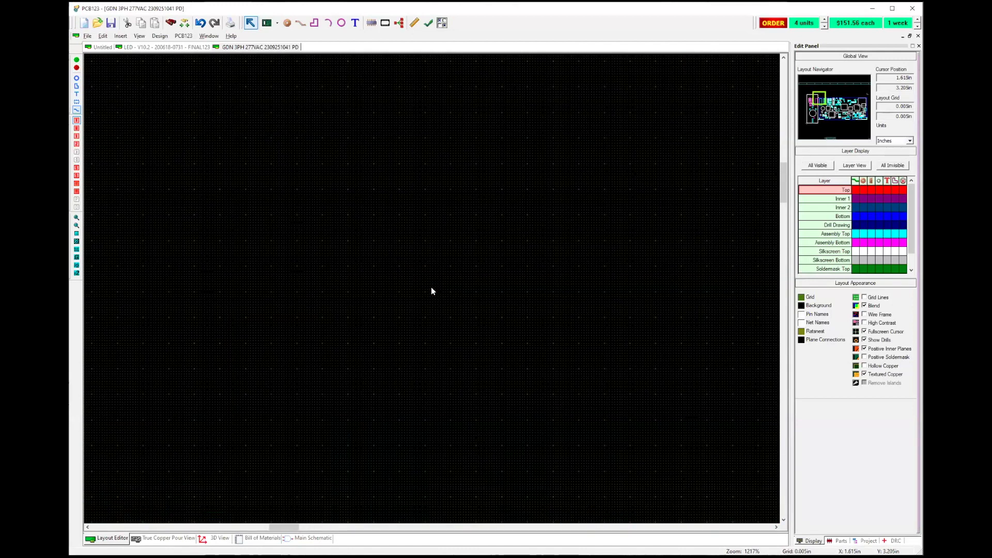
scroll(428, 301, "up", 1)
scroll(431, 290, "up", 1)
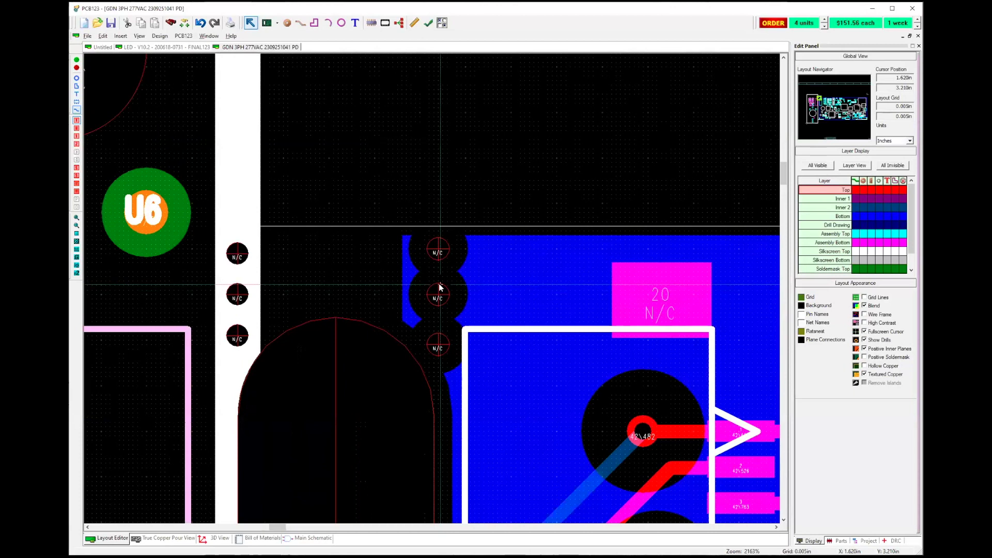
key("ctrl+s")
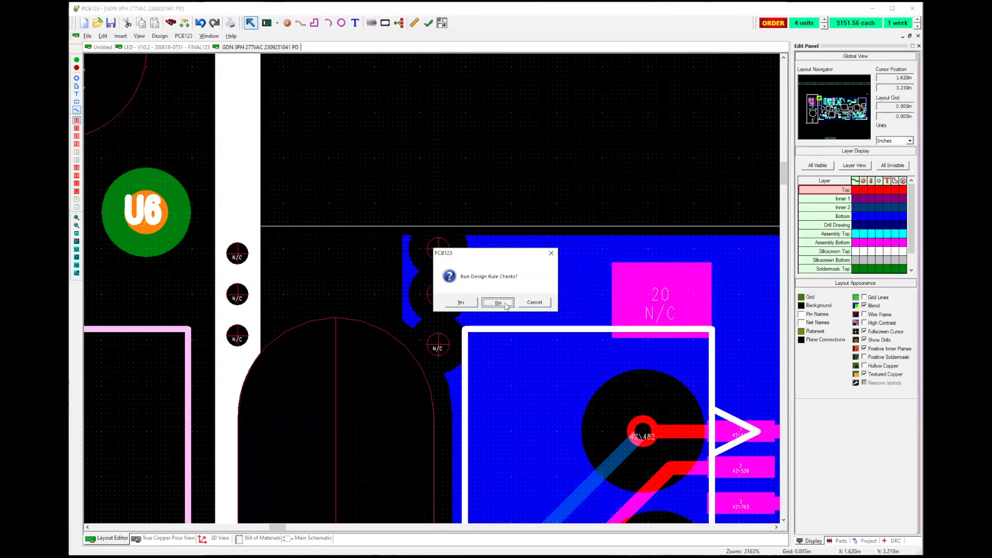
left_click(500, 303)
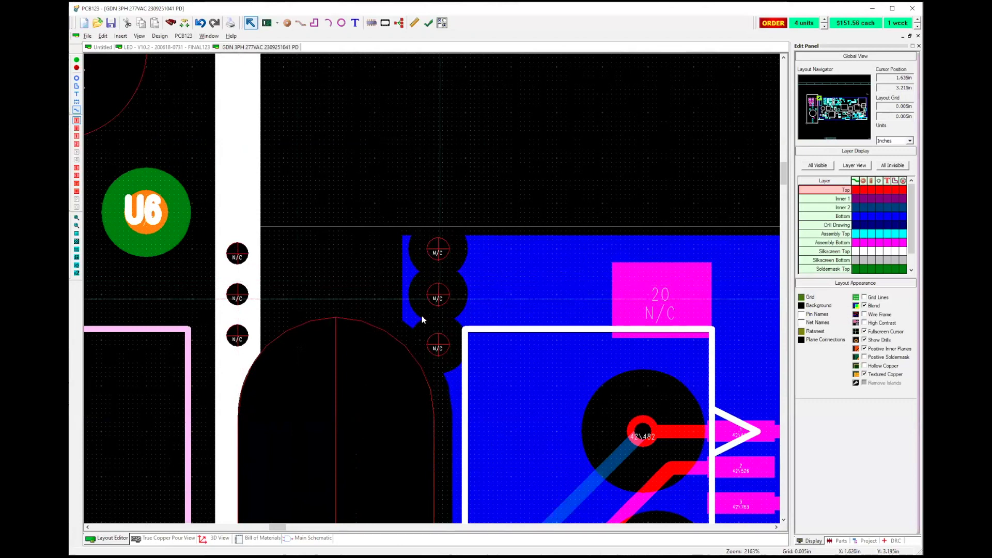
Undo the placement of all six non-plated holes on both sides of the slot
scroll(328, 294, "down", 1)
scroll(437, 298, "down", 1)
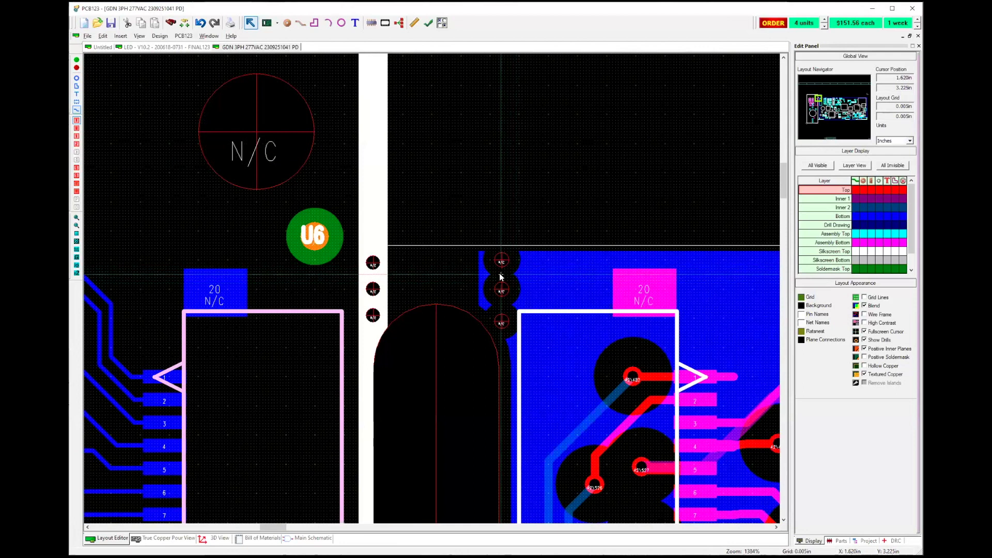
key("ctrl+z")
key("ctrl+z")
key("ctrl+z")
key("ctrl+z")
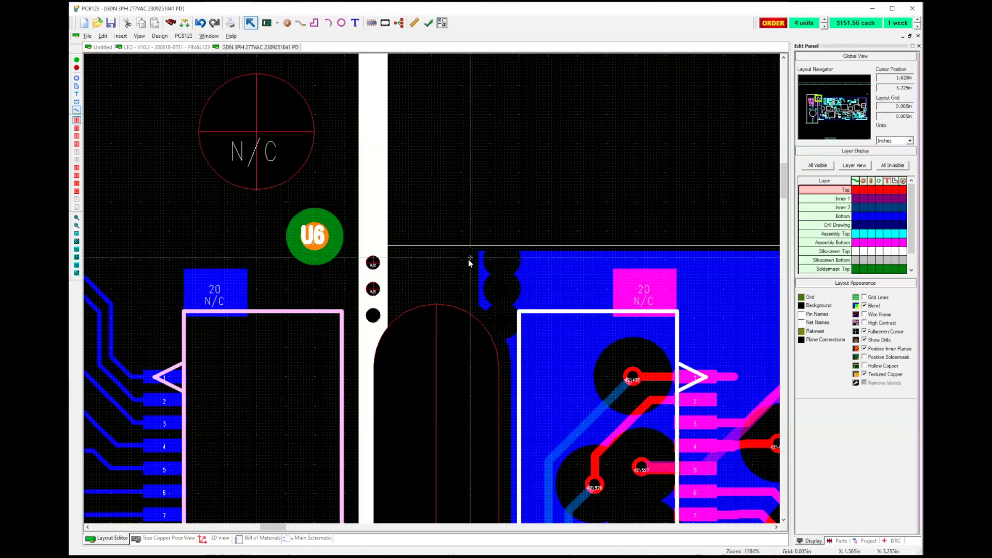
key("ctrl+z")
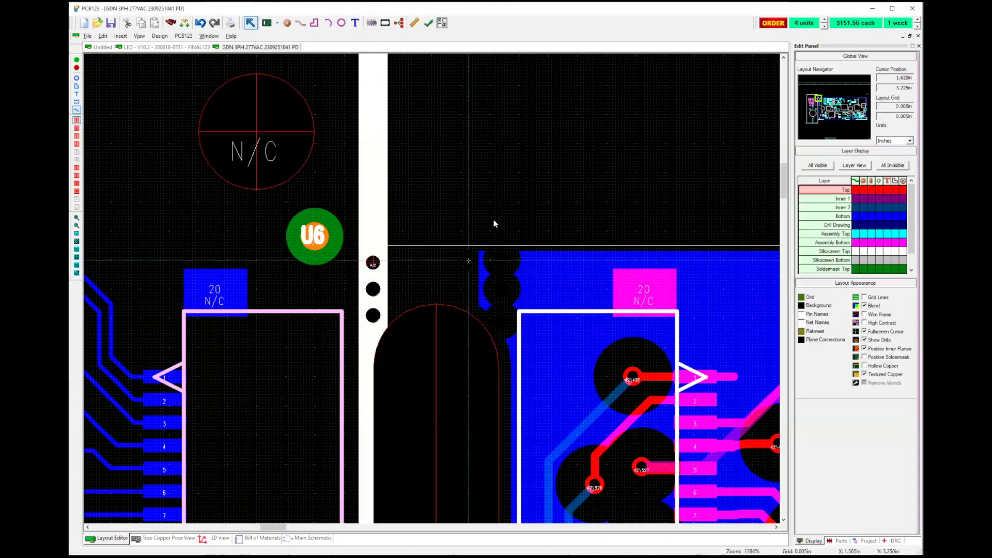
key("ctrl+z")
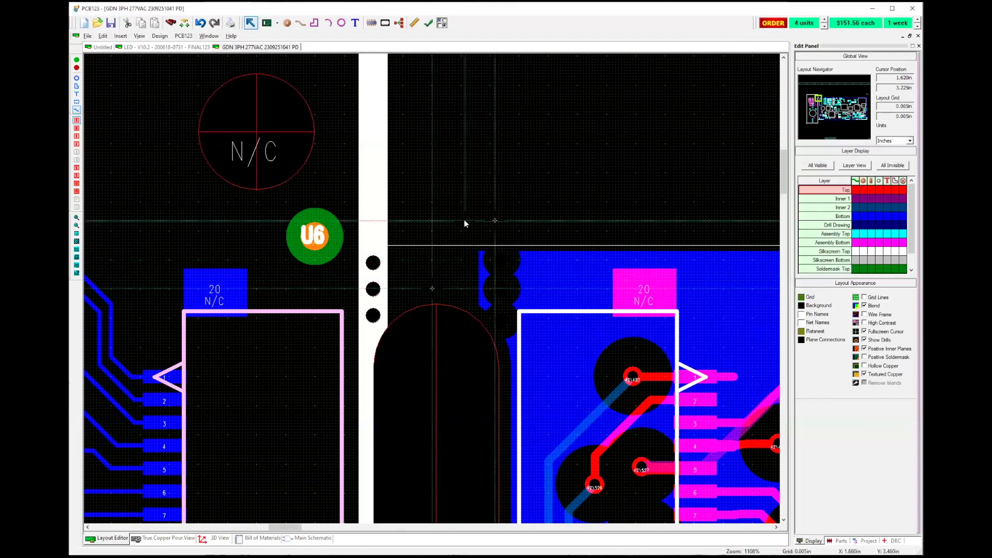
Examine both sides of the joined boards in the 3D view, checking the slot between the small and main boards
scroll(565, 231, "down", 1)
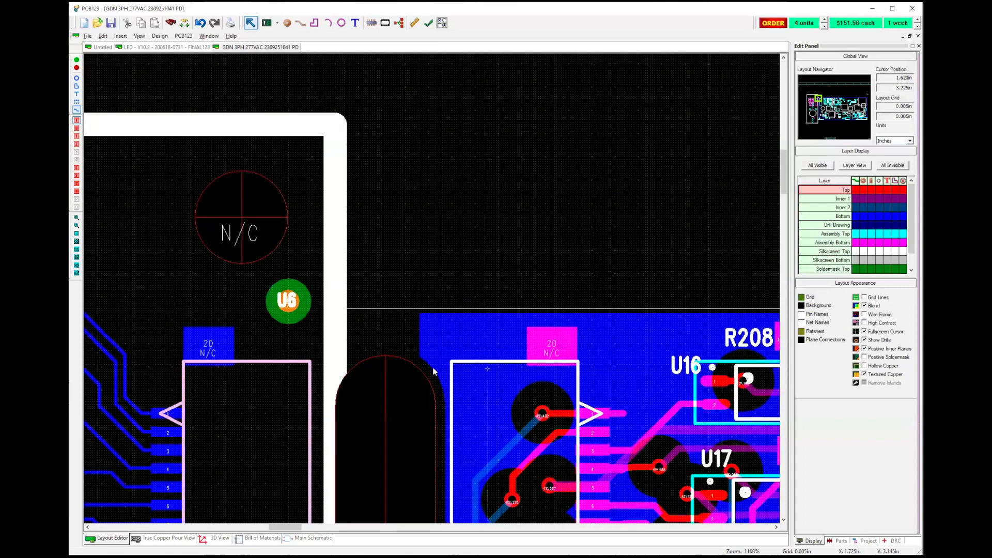
scroll(431, 287, "down", 1)
mouse_move(402, 154)
middle_mouse_down()
mouse_move(403, 124)
mouse_move(401, 144)
middle_mouse_up()
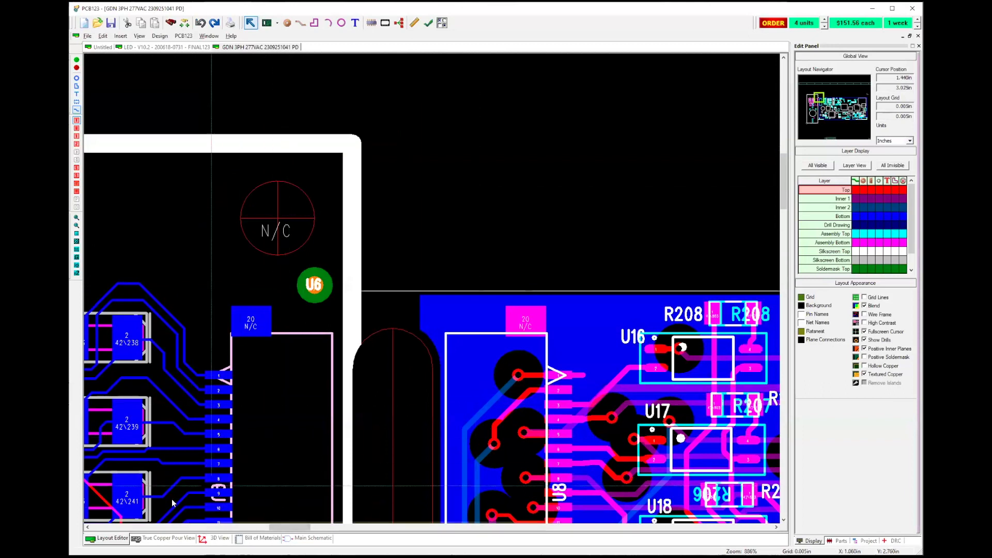
left_click(217, 539)
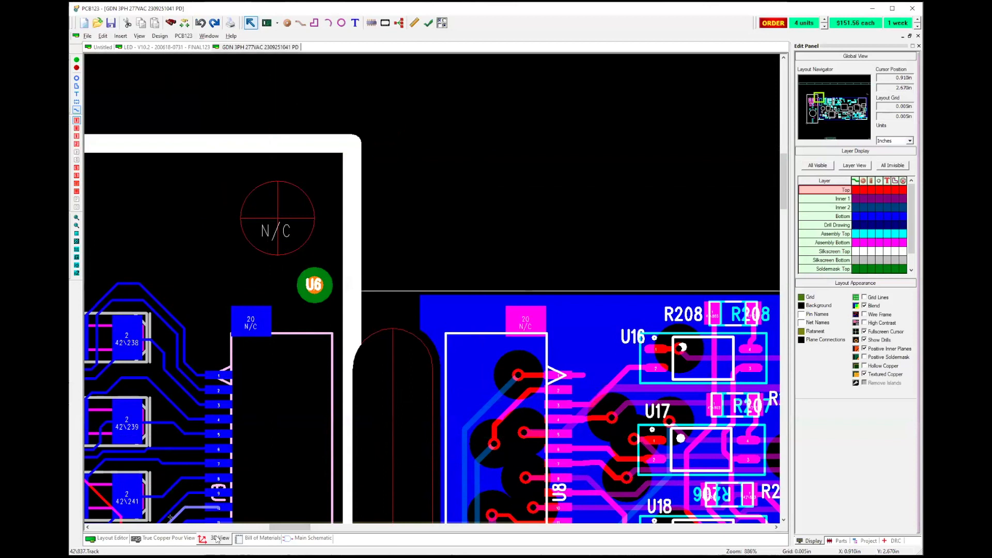
left_click_drag(414, 381, 692, 41)
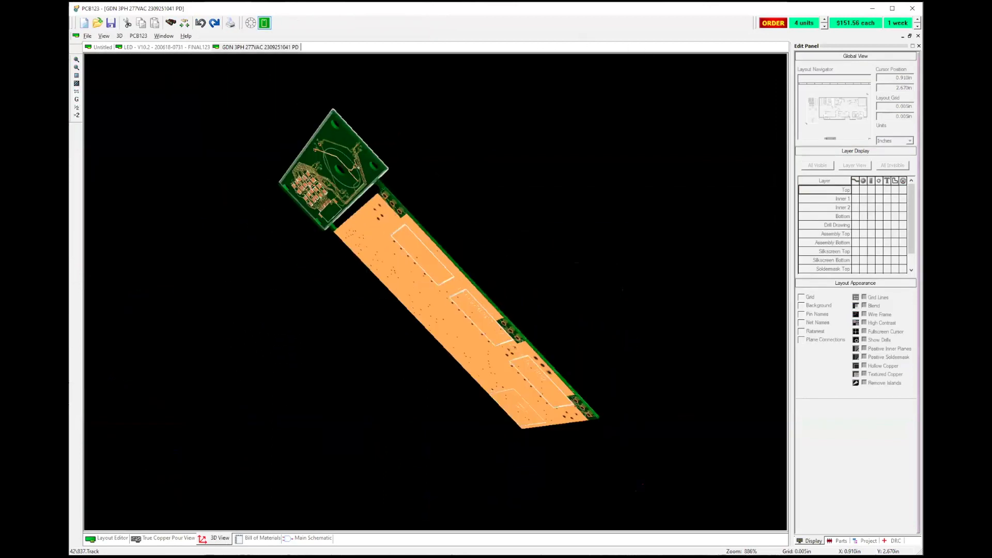
left_click_drag(506, 427, 578, 326)
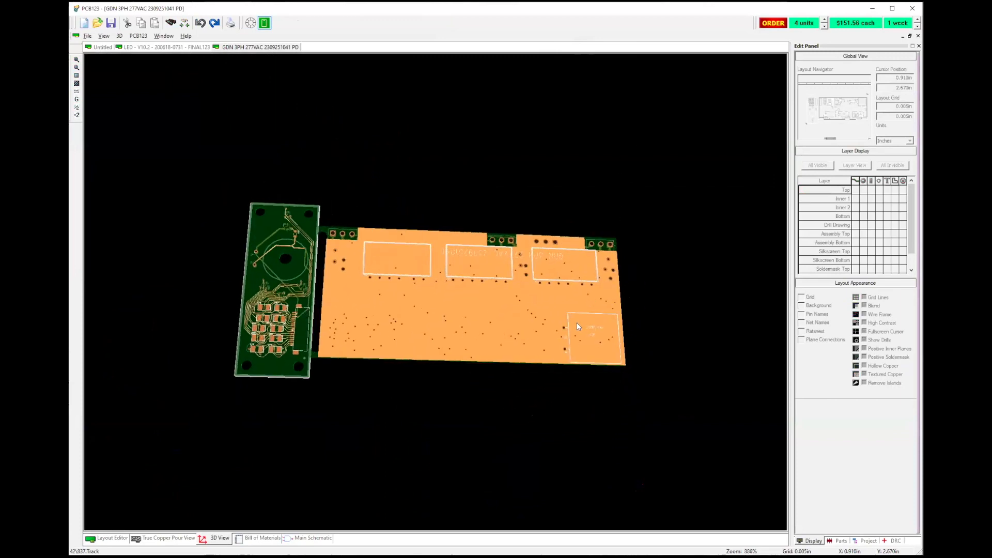
left_click_drag(399, 349, 381, 395)
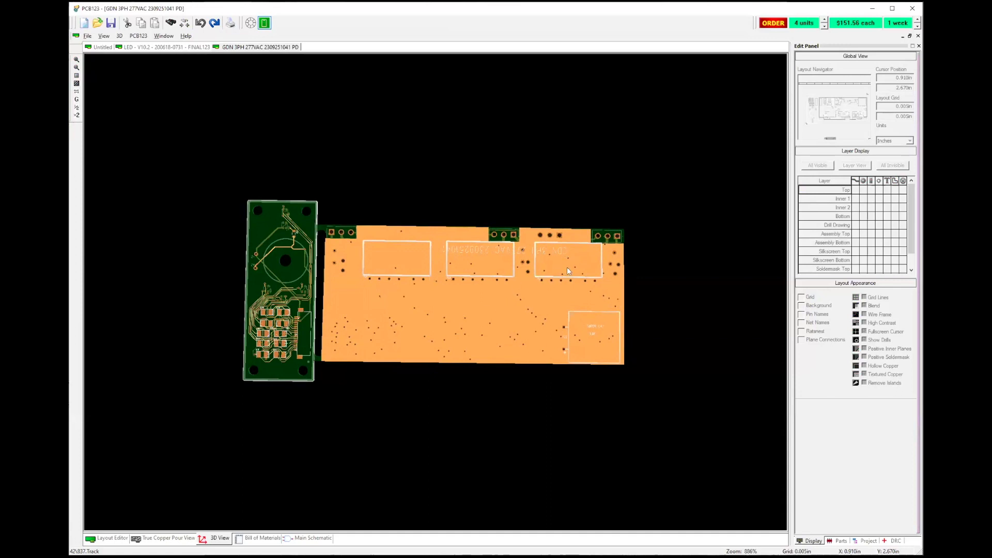
left_click_drag(362, 263, 445, 277)
mouse_move(413, 358)
left_mouse_down()
mouse_move(396, 374)
mouse_move(412, 321)
mouse_move(414, 368)
left_mouse_up()
scroll(412, 286, "up", 2)
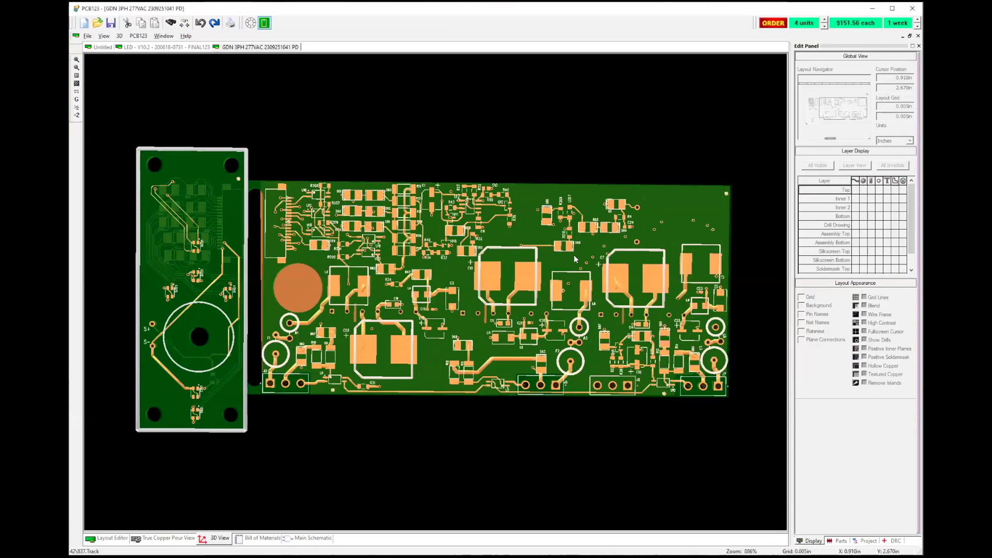
left_click_drag(740, 292, 740, 293)
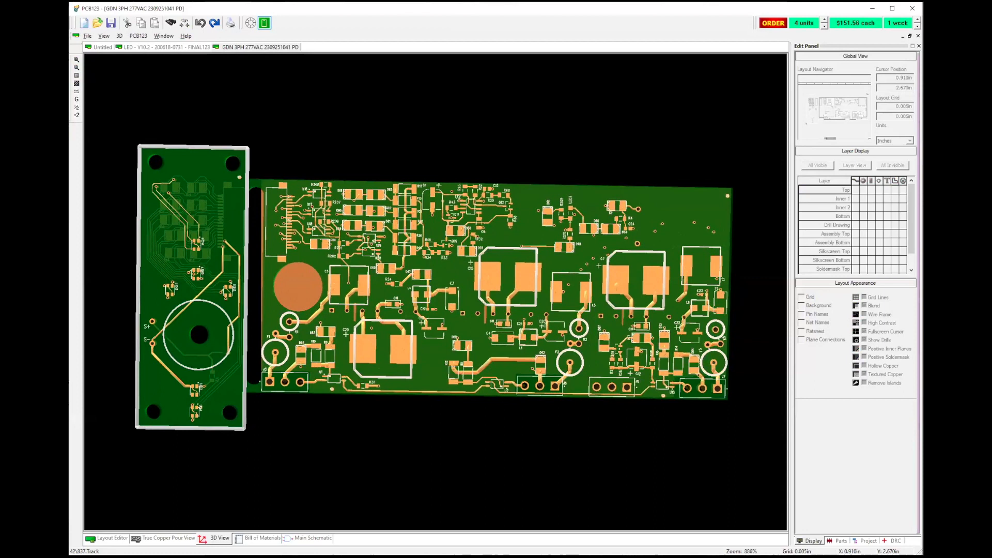
Display the true copper pour of the board with only the Bottom layer visible
left_click(160, 539)
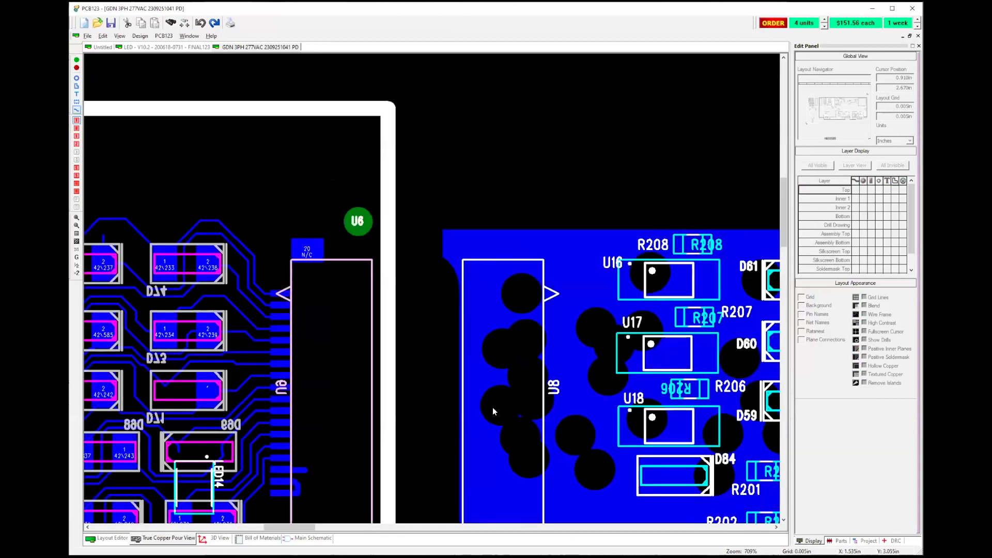
scroll(433, 287, "down", 1)
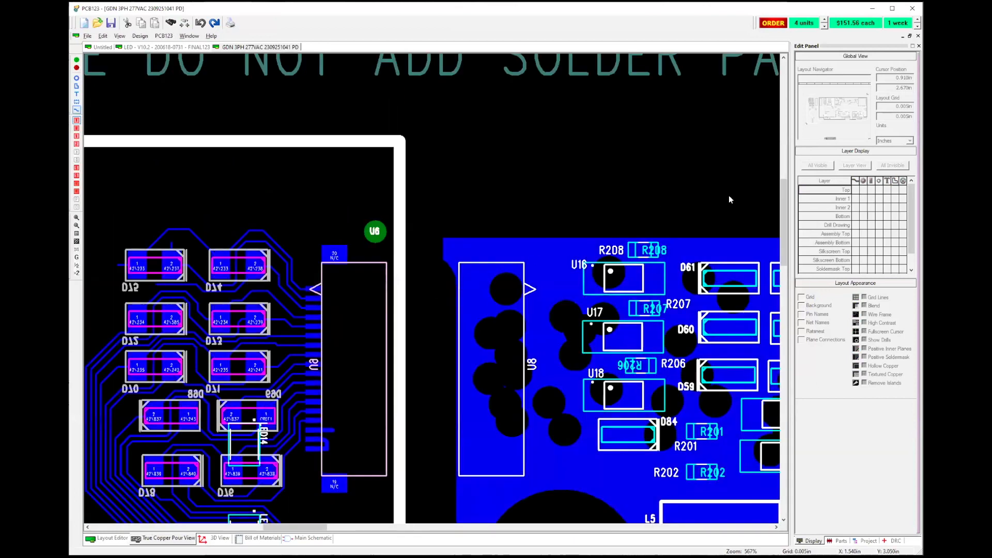
scroll(450, 267, "down", 1)
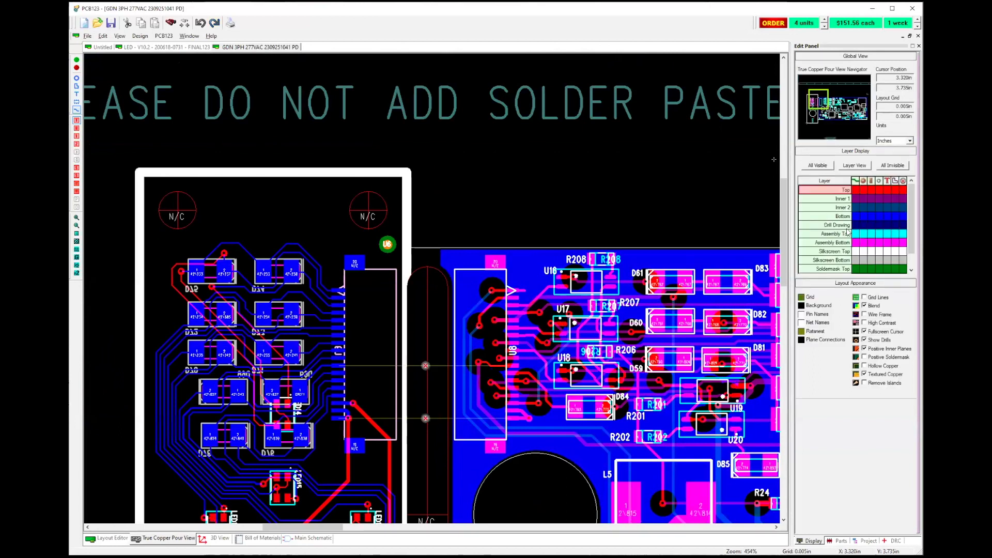
left_click(823, 217)
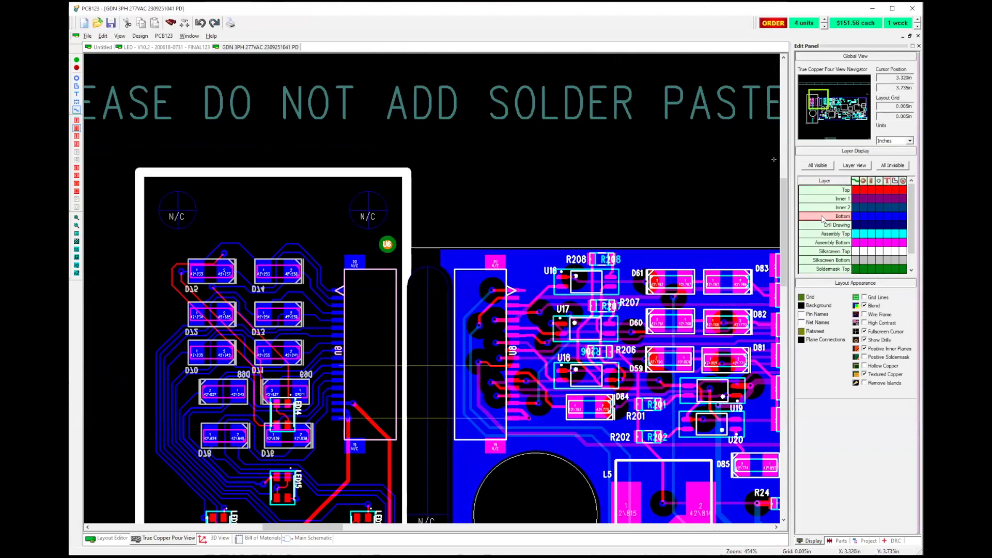
right_click(823, 218)
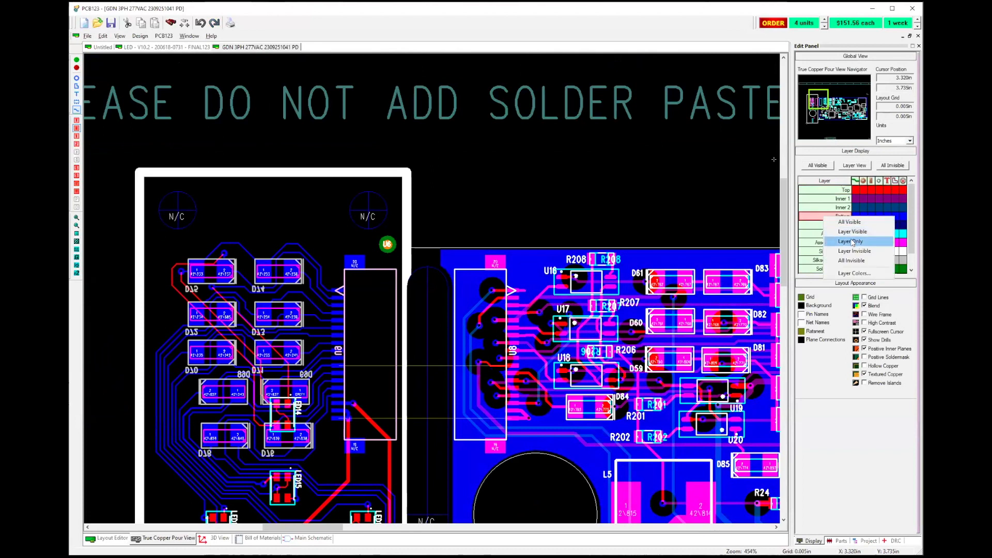
left_click(851, 243)
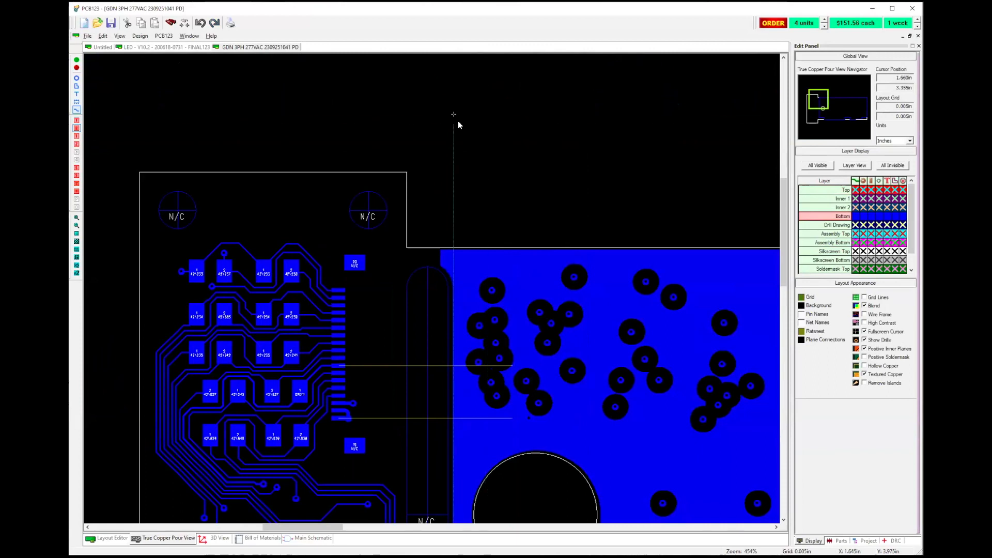
Examine the bottom copper pour around the pins and large round cutout, and check the track details beside the slot
left_click_drag(459, 125, 462, 130)
left_click(559, 303)
middle_click_drag(570, 304, 443, 103)
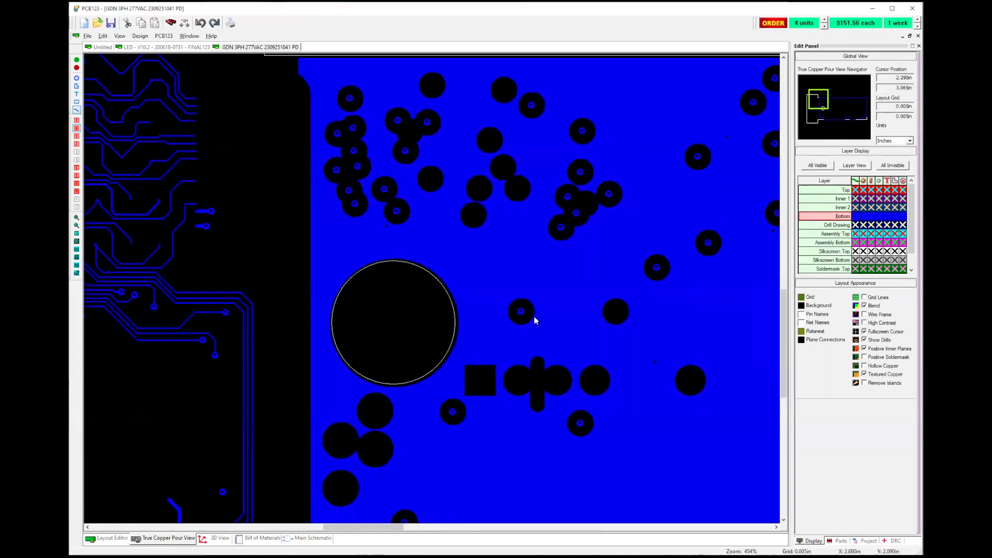
middle_click_drag(454, 348, 557, 250)
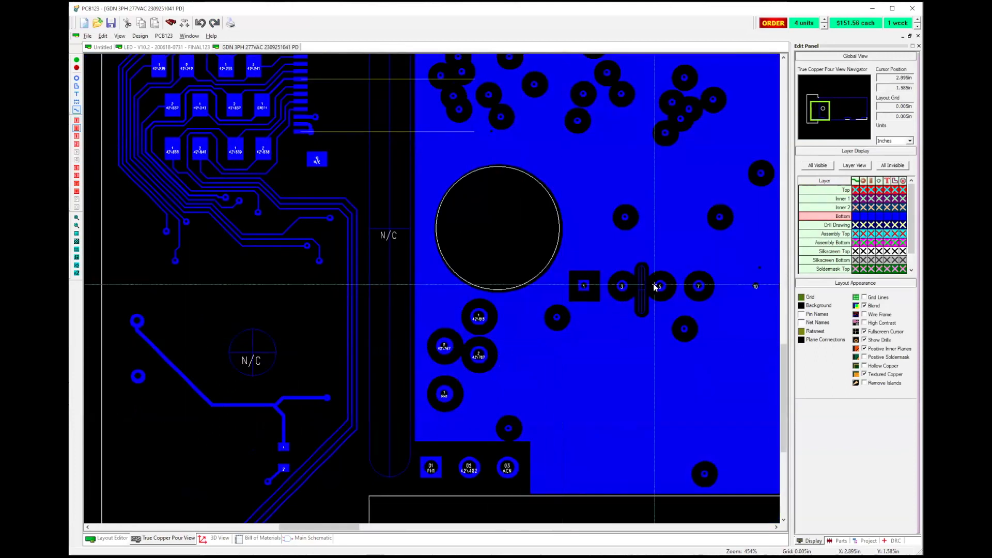
scroll(501, 207, "left", 3)
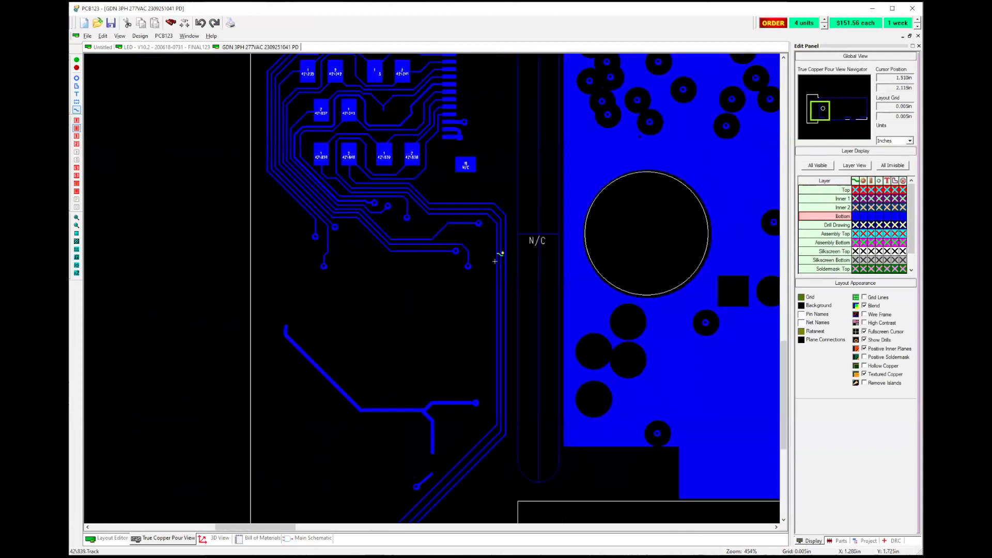
scroll(431, 286, "down", 1)
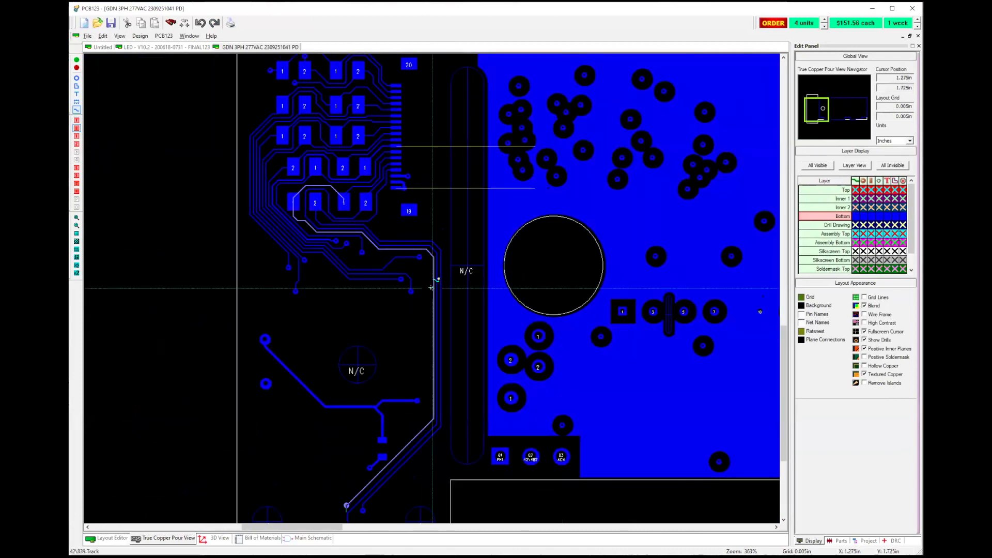
mouse_move(431, 287)
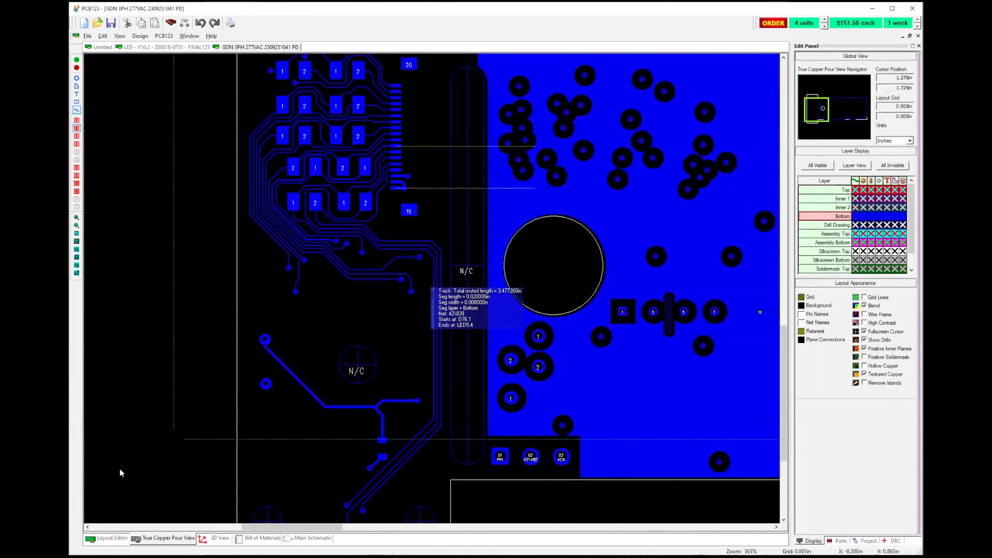
Return to the layout editor and examine the bottom-layer tracks and copper plane across both boards
left_click(107, 539)
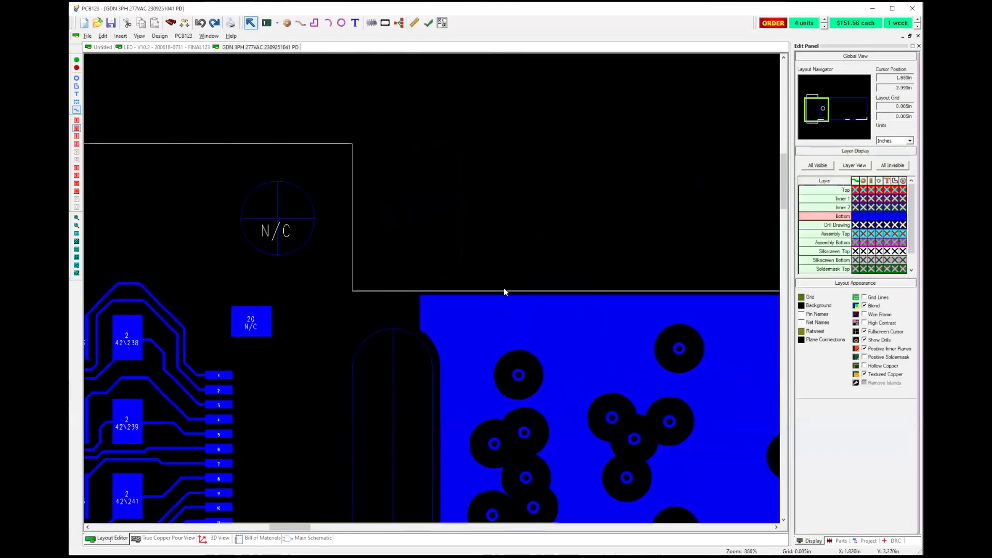
scroll(430, 287, "down", 1)
scroll(432, 287, "down", 1)
scroll(438, 283, "down", 1)
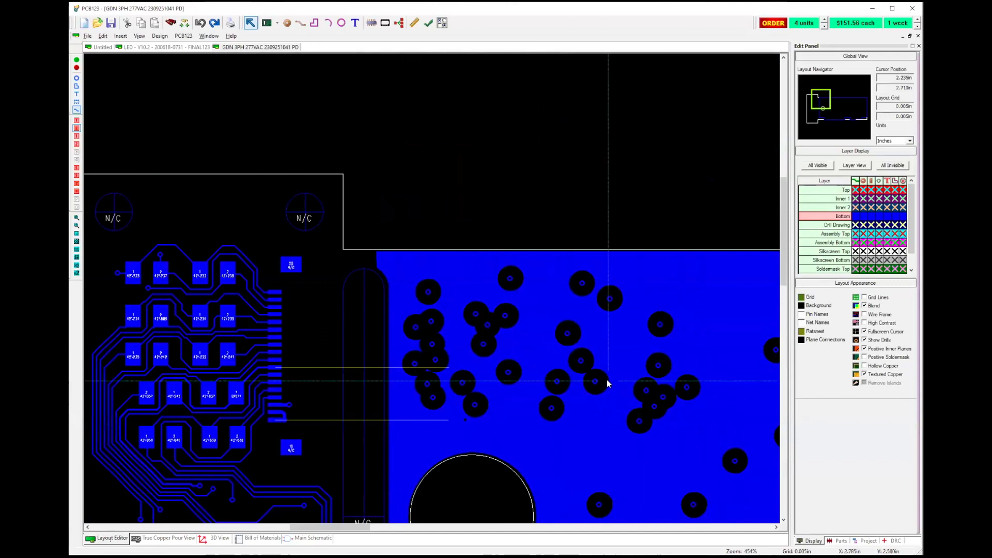
left_click(107, 459)
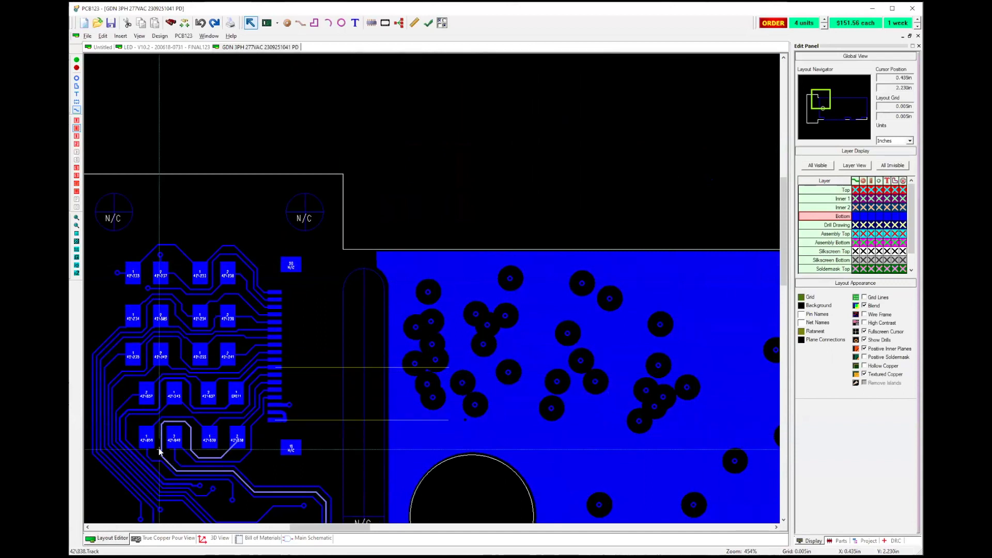
middle_click_drag(527, 339, 491, 174)
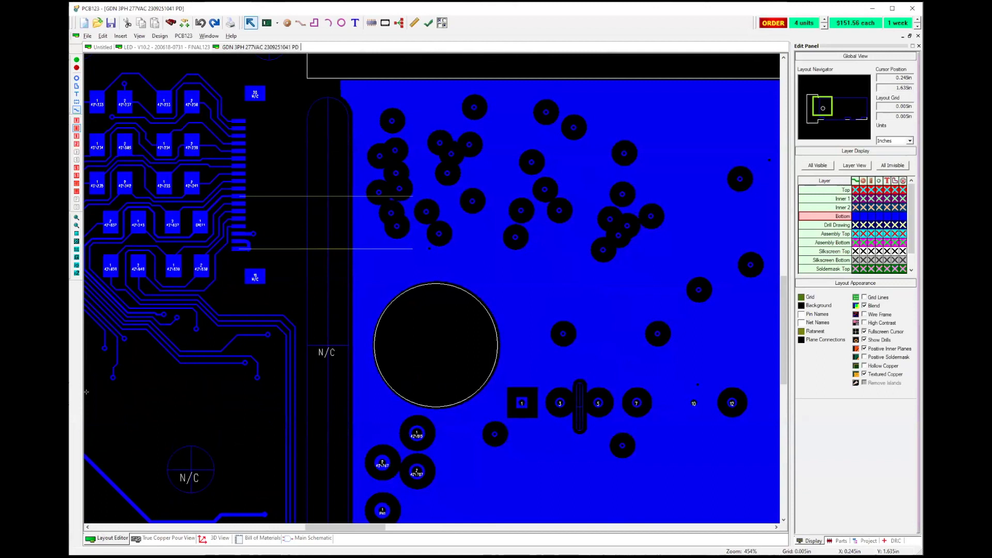
scroll(431, 287, "down", 2)
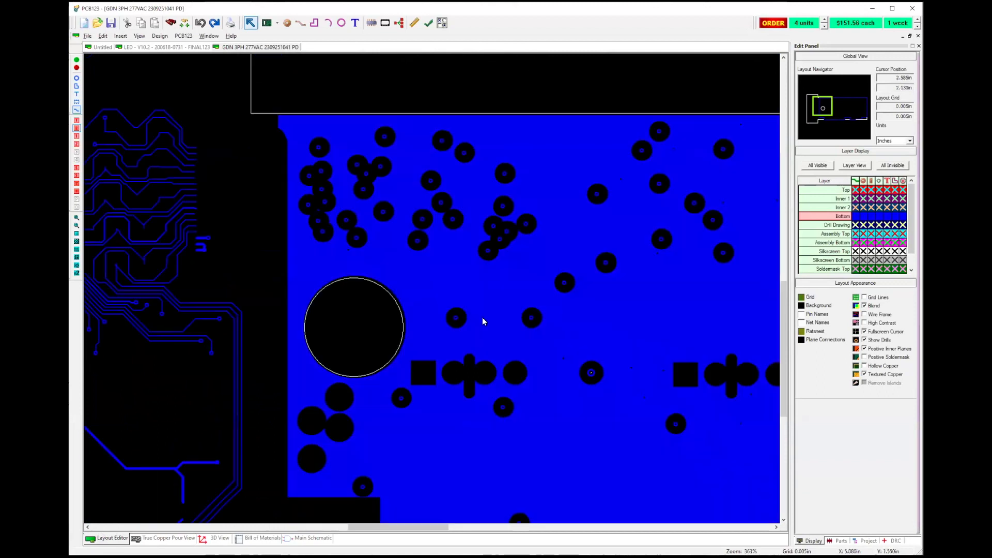
scroll(401, 310, "down", 1)
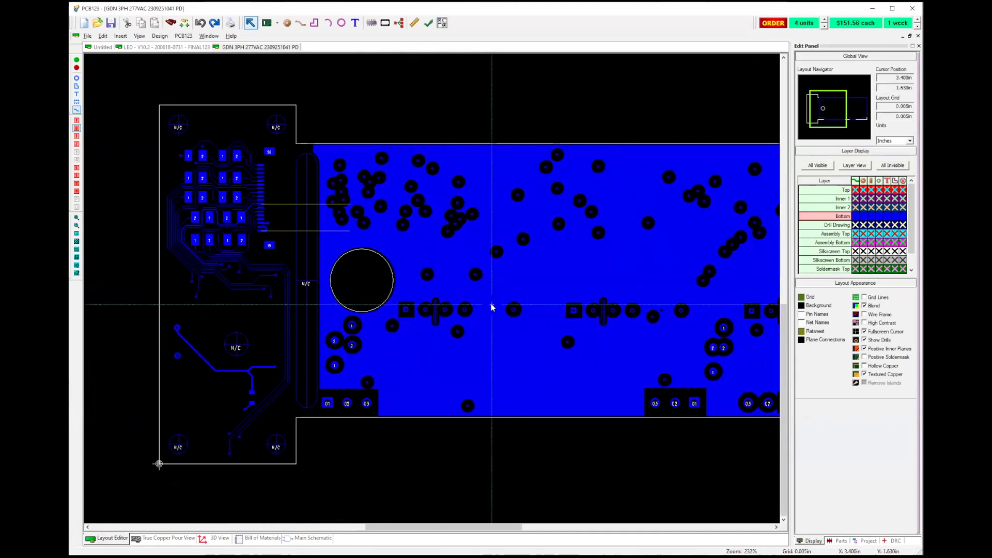
middle_click_drag(511, 279, 449, 281)
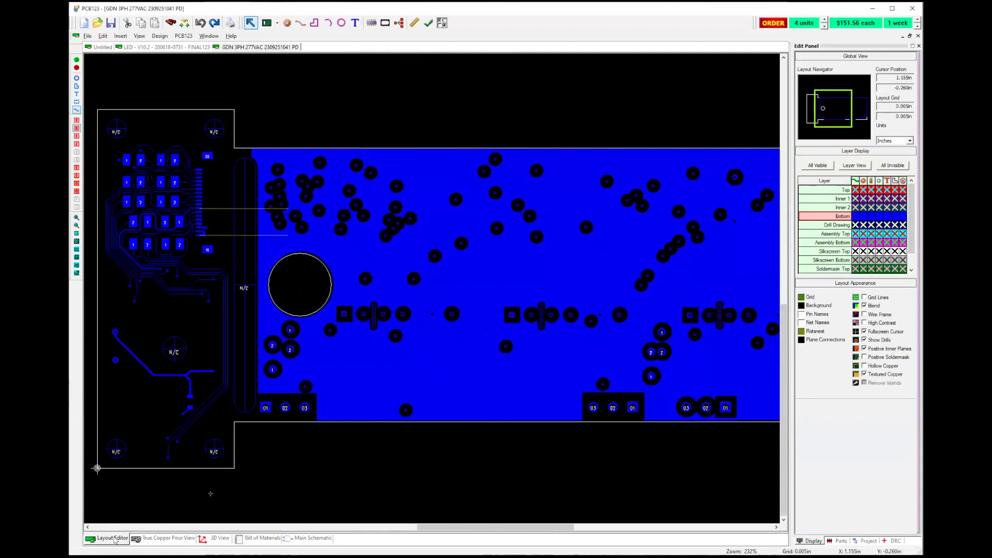
Make Top the active layer with all layers visible, and open capacitor C15's footprint for editing
left_click(836, 191)
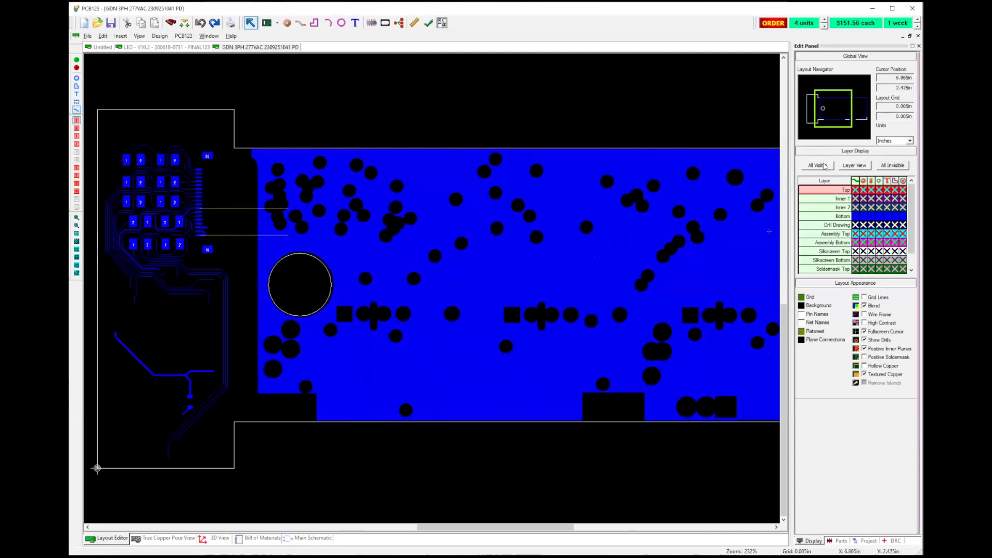
left_click(824, 165)
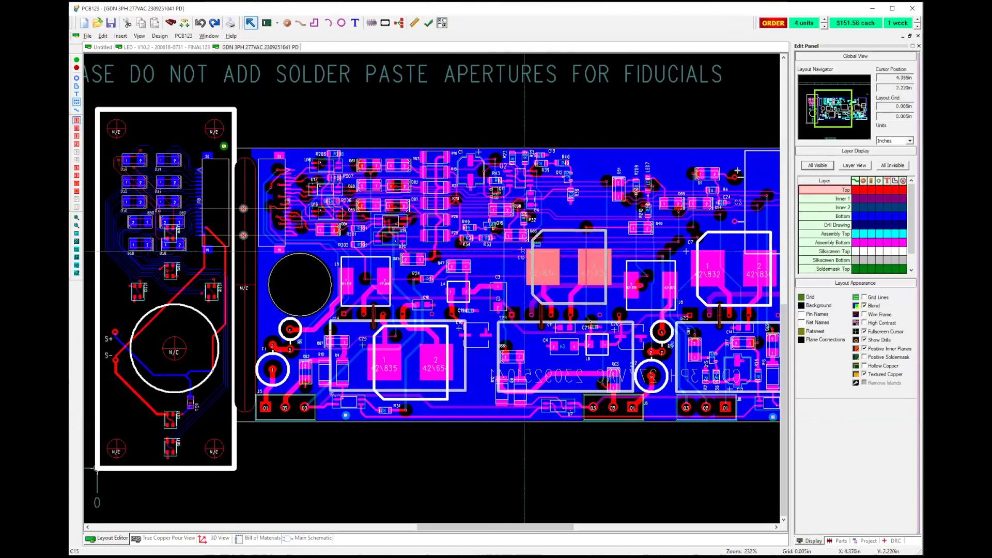
left_click(548, 267)
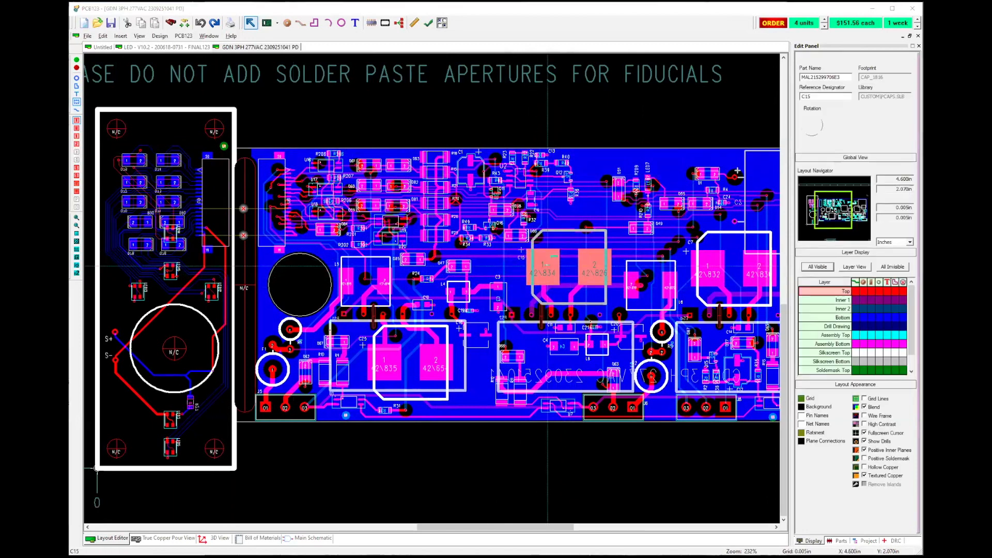
right_click(547, 267)
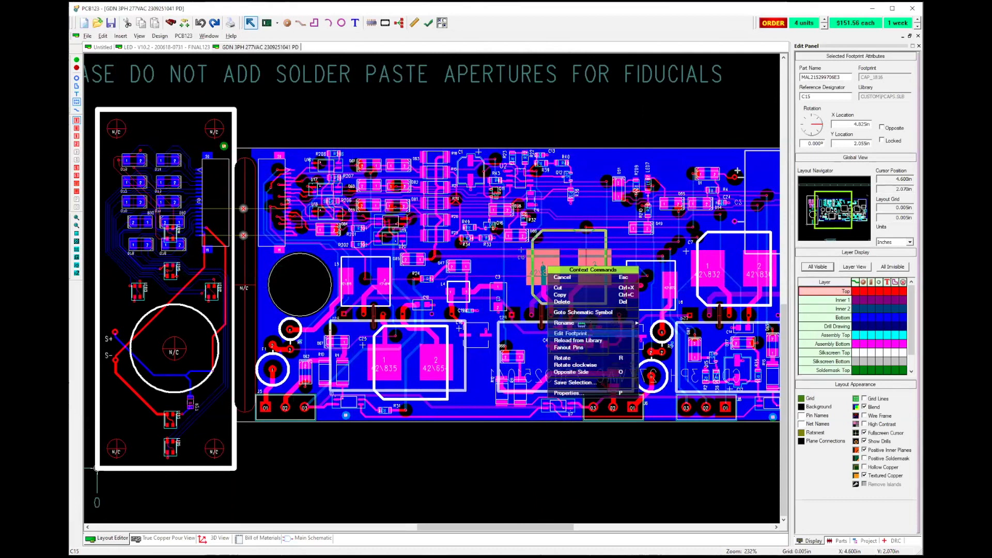
left_click(569, 334)
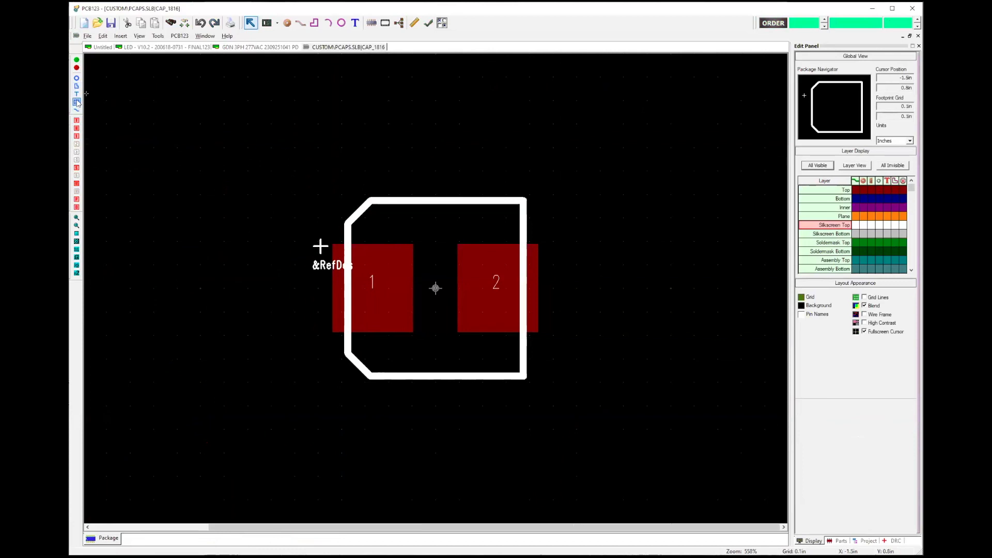
Set both pads of the CAP_1816 footprint to a width of 0.25 in and a height of 0.3 in
left_click_drag(292, 228, 620, 356)
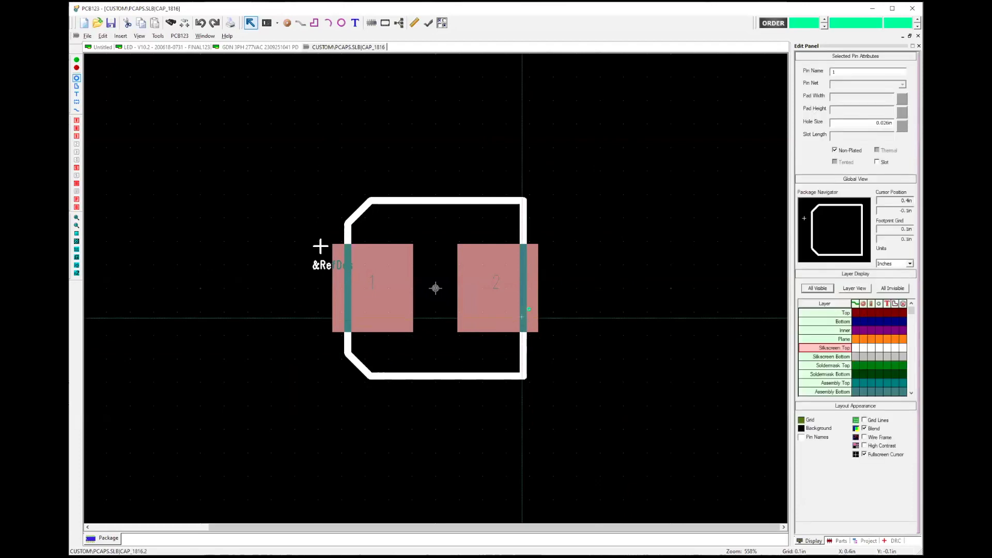
double_click(522, 318)
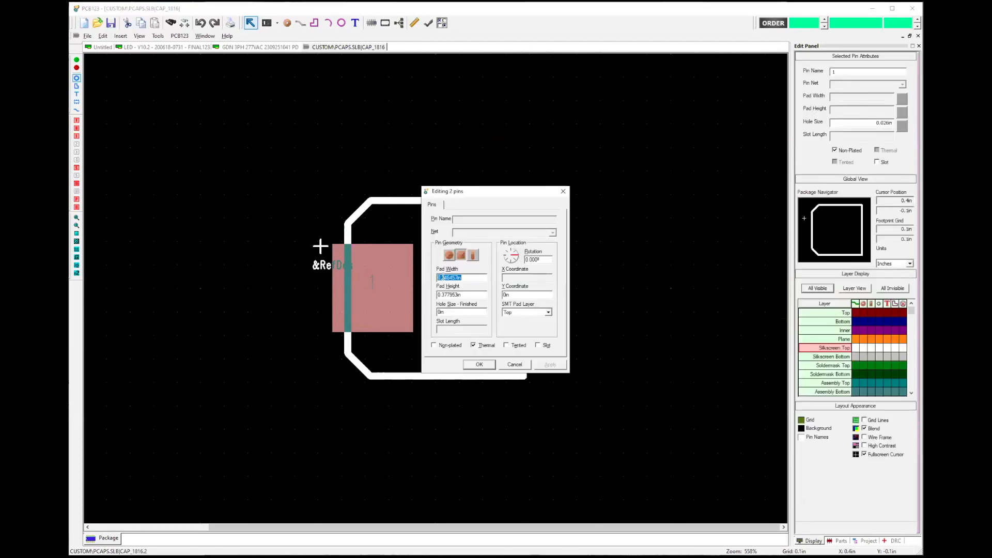
type("1")
type("2")
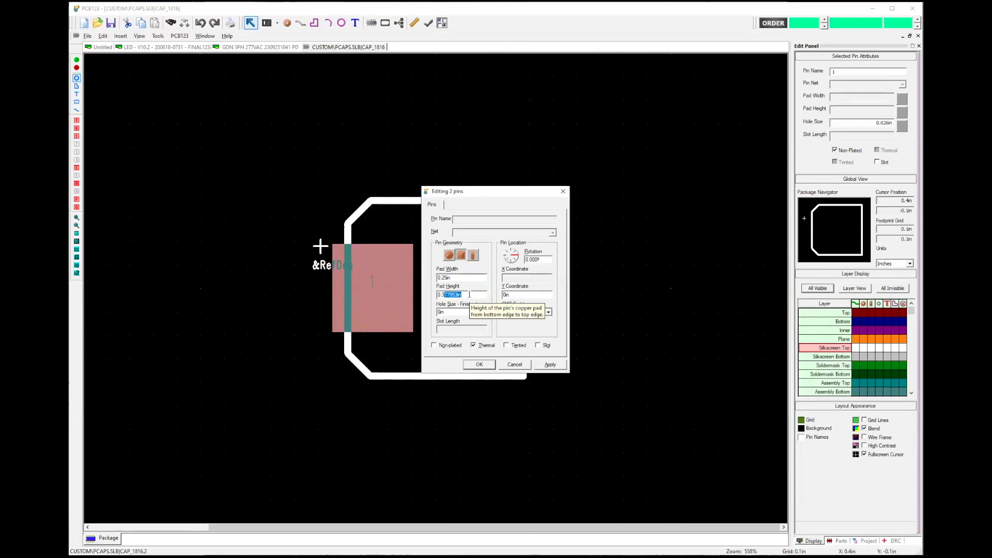
key("BackSpace")
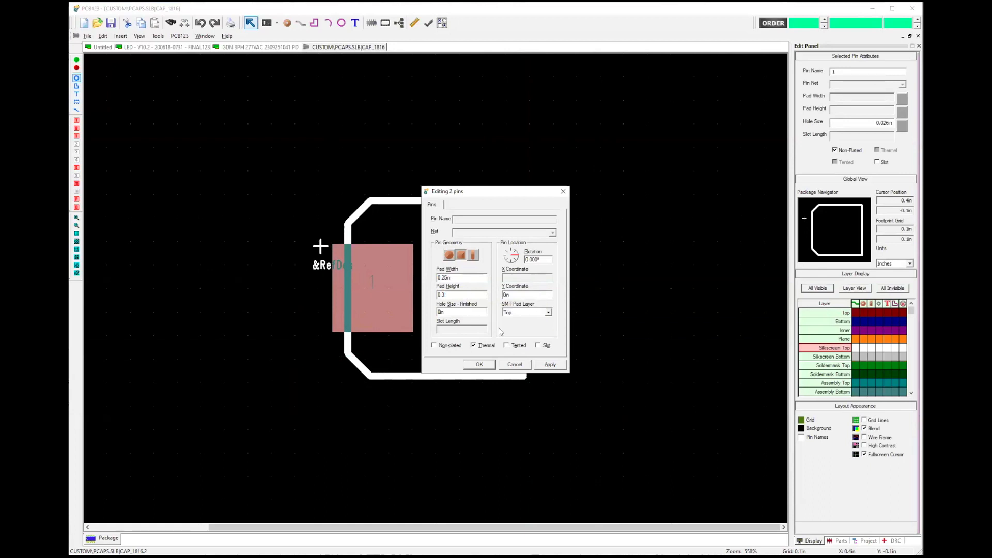
left_click(477, 365)
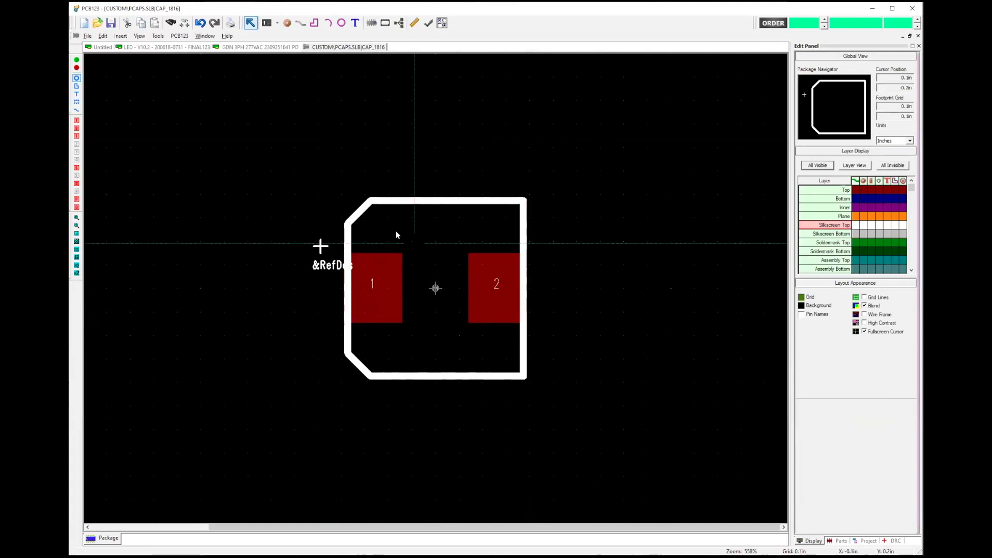
Move the silkscreen outline's corners inward to form a smaller outline about 0.6 in square, keeping the two chamfered corners beside pad 1
left_click(77, 87)
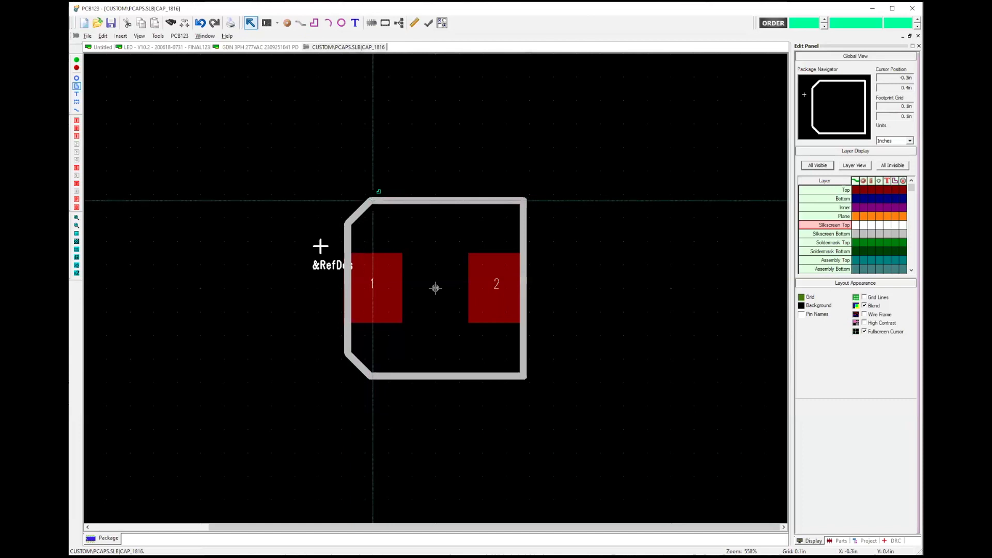
left_click_drag(372, 200, 348, 223)
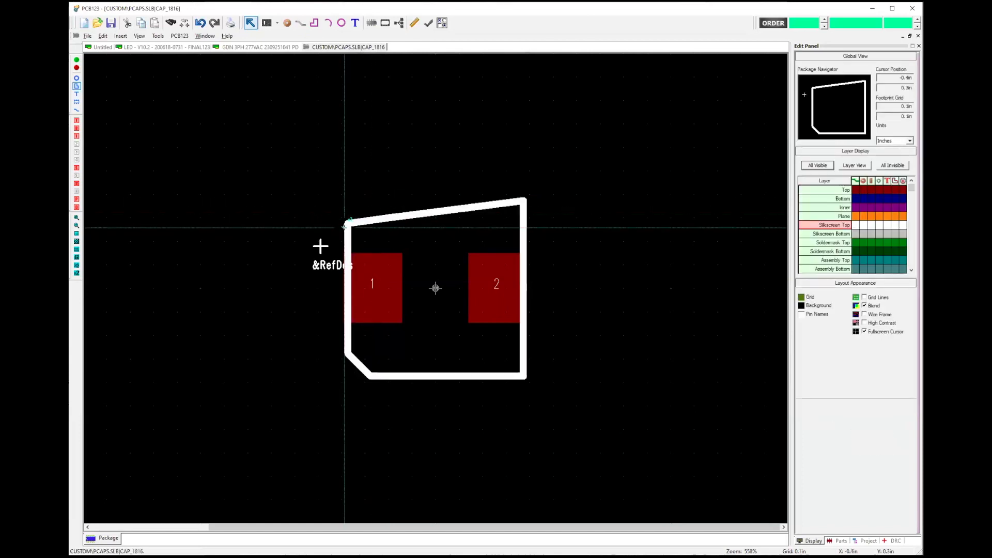
left_click_drag(345, 227, 352, 243)
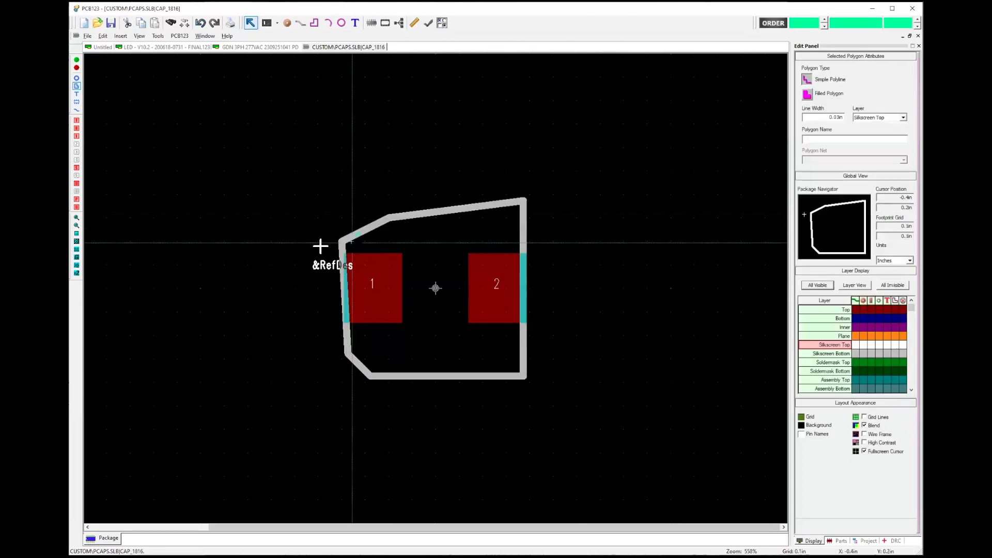
left_click_drag(352, 241, 355, 241)
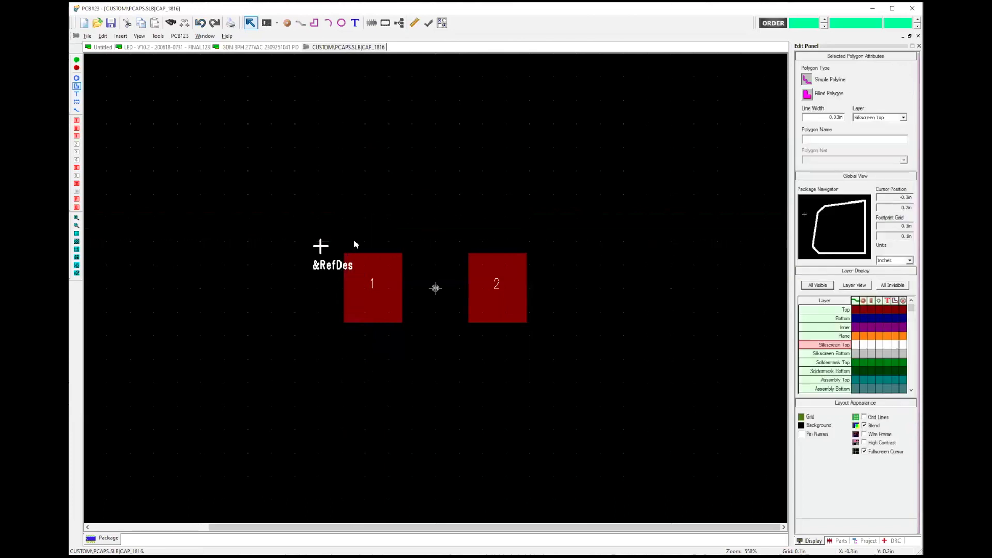
left_click_drag(353, 351, 361, 341)
left_click_drag(374, 374, 510, 360)
left_click_drag(520, 196, 513, 224)
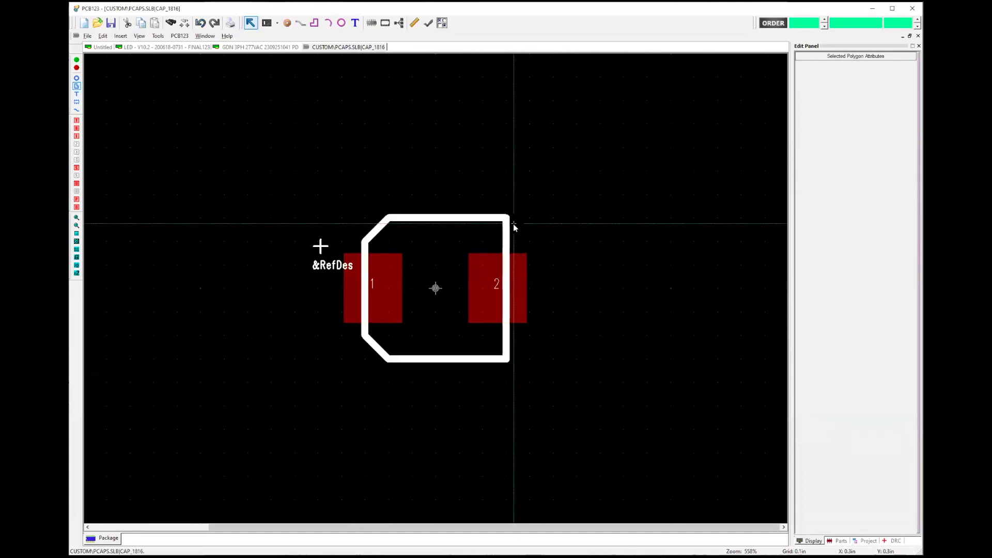
left_click(457, 228)
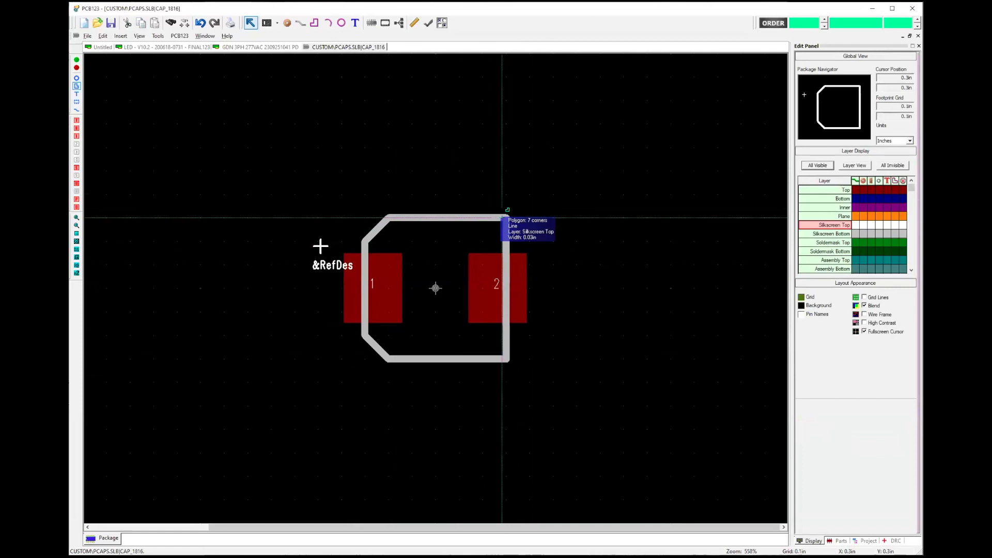
Set the footprint grid to 0.315 in
left_click(502, 219)
key("g")
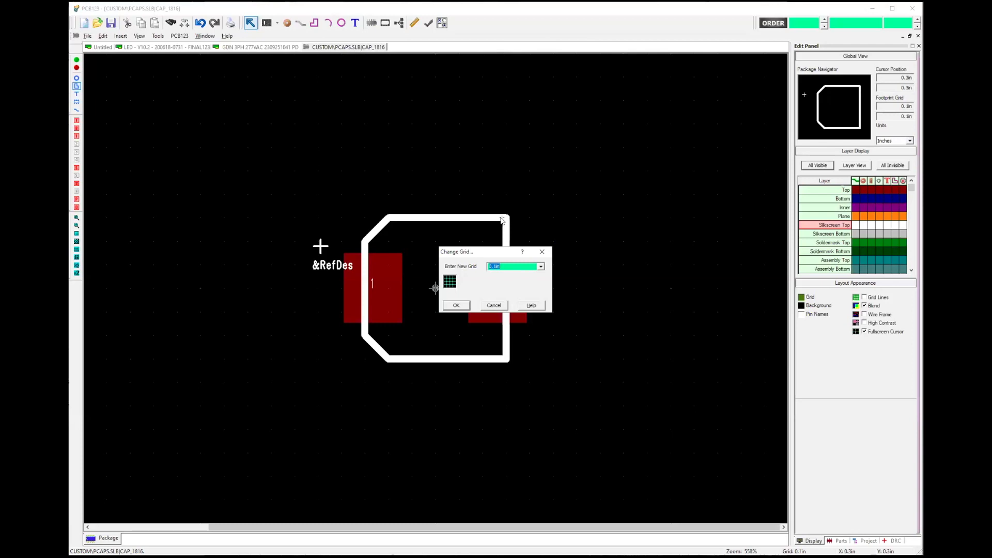
left_click(493, 305)
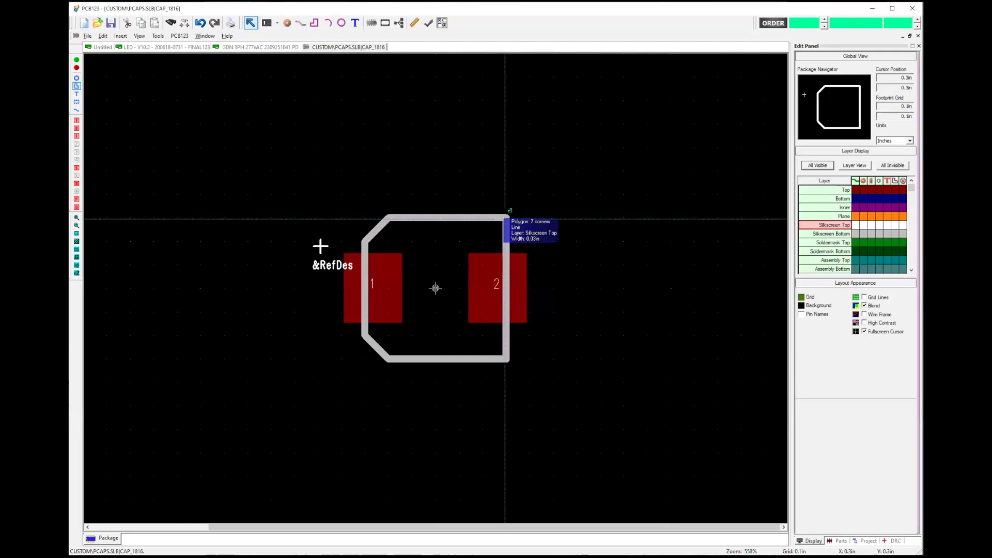
left_click(506, 219)
key("g")
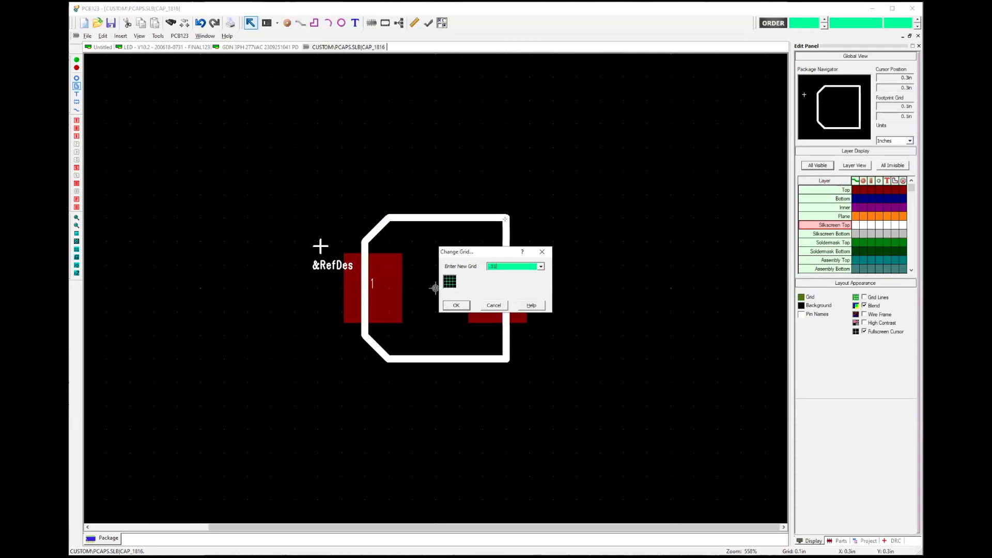
key("Return")
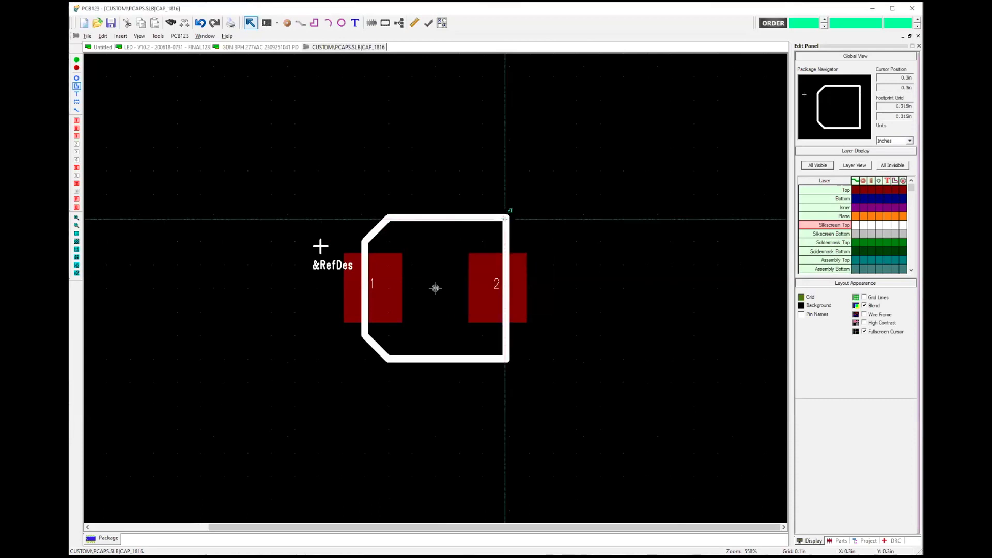
Try moving the silkscreen outline's two corners beside pad 2 onto the 0.315 in grid, and undo both moves
key("Delete")
key("ctrl+z")
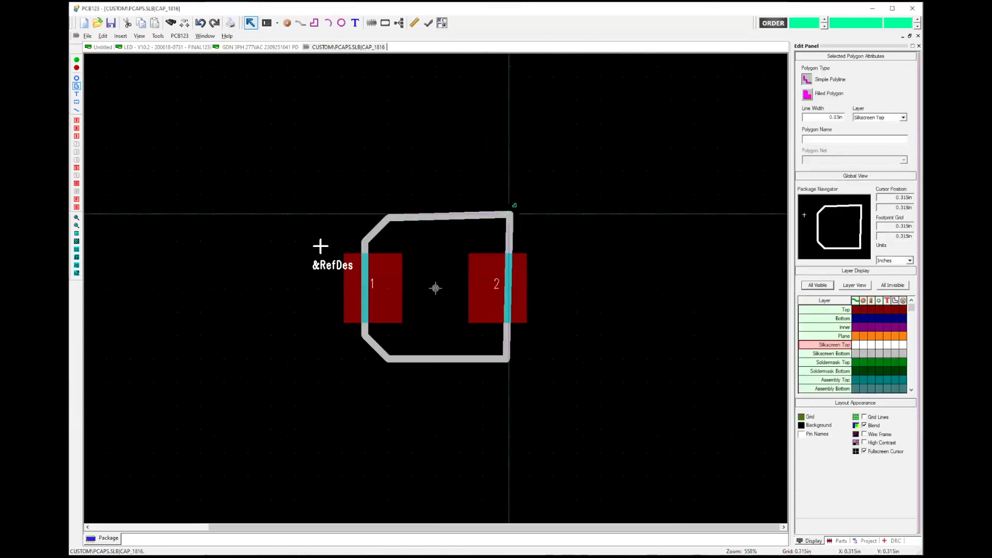
left_click_drag(510, 358, 511, 364)
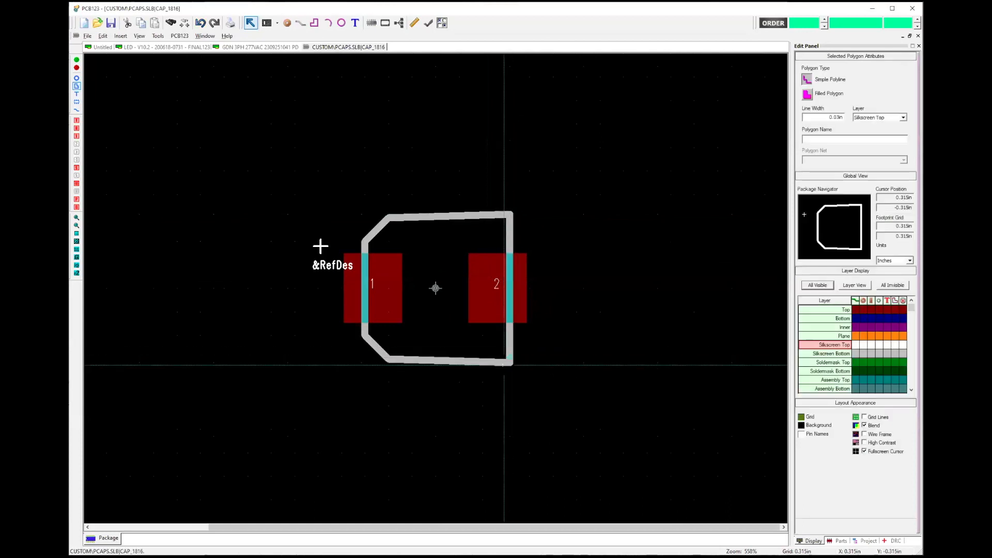
left_click(395, 368)
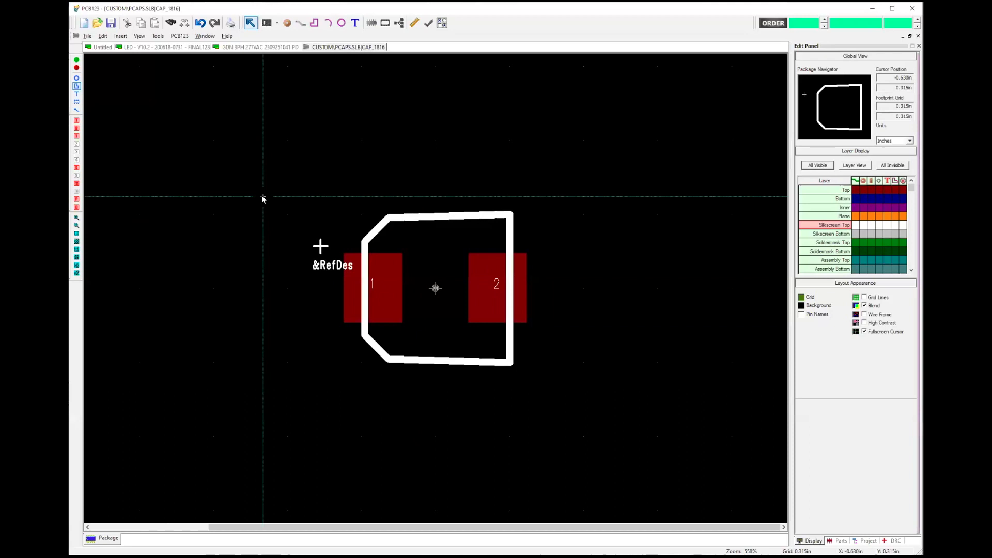
key("ctrl+z")
key("ctrl+z")
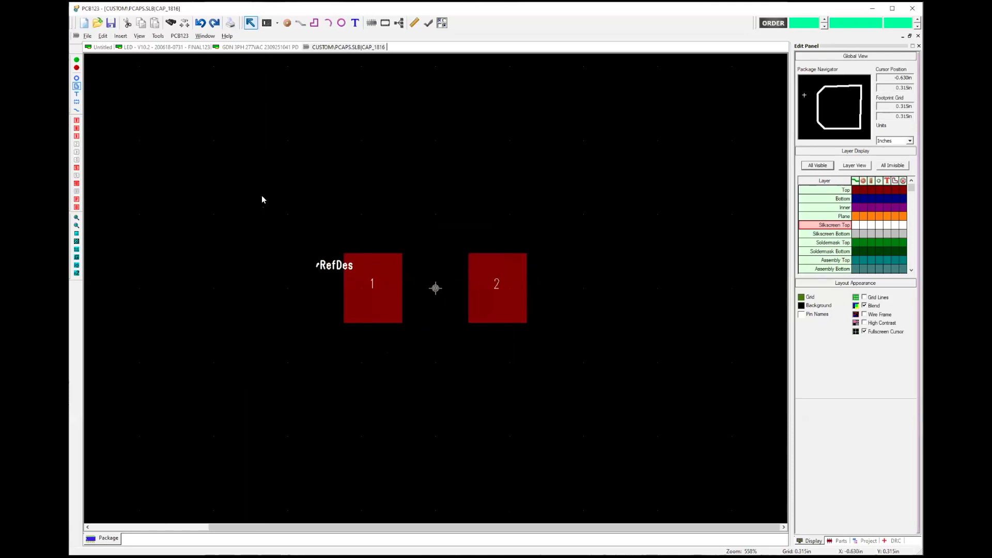
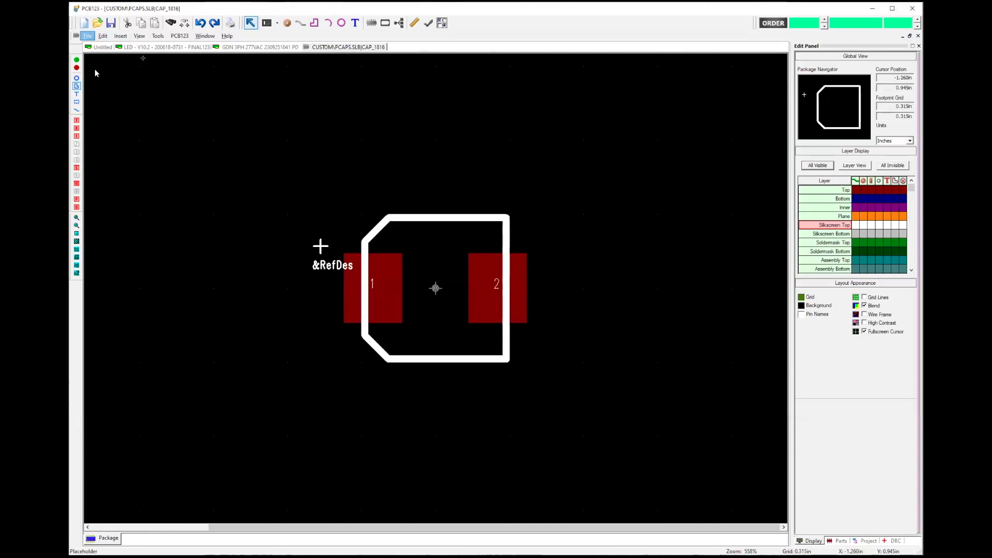
Review the options for saving the CAP_1816 footprint and updating components, and cancel both dialogs
left_click(87, 36)
left_click(102, 58)
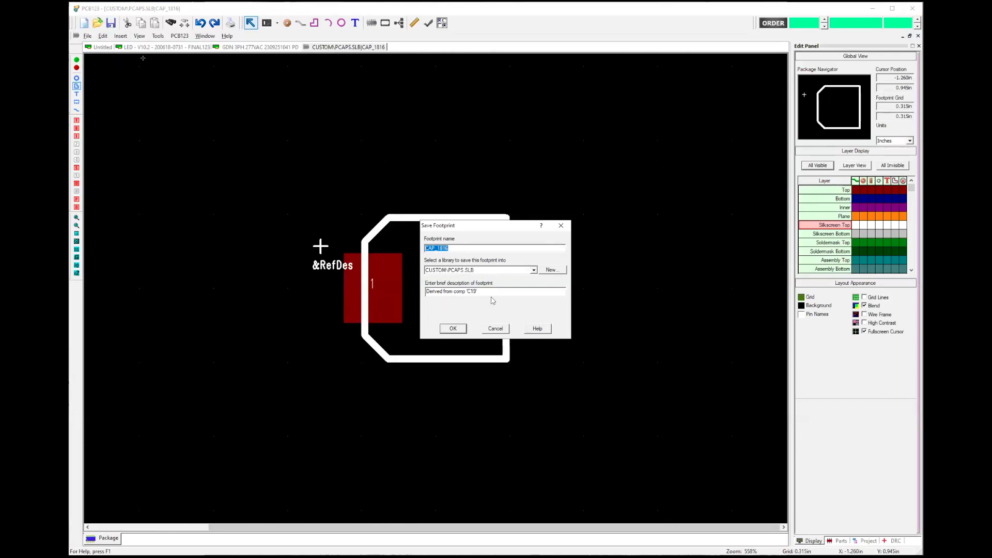
left_click(495, 329)
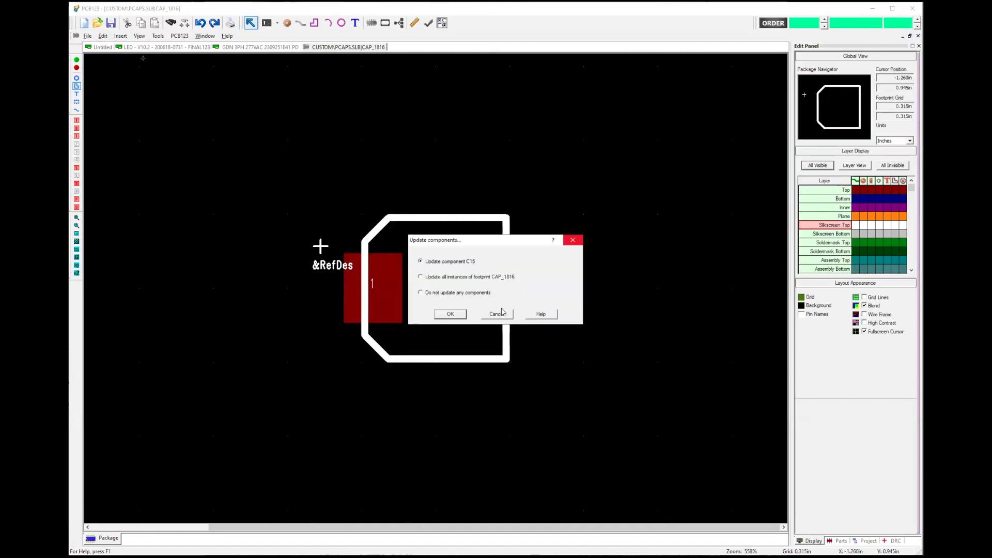
left_click(501, 314)
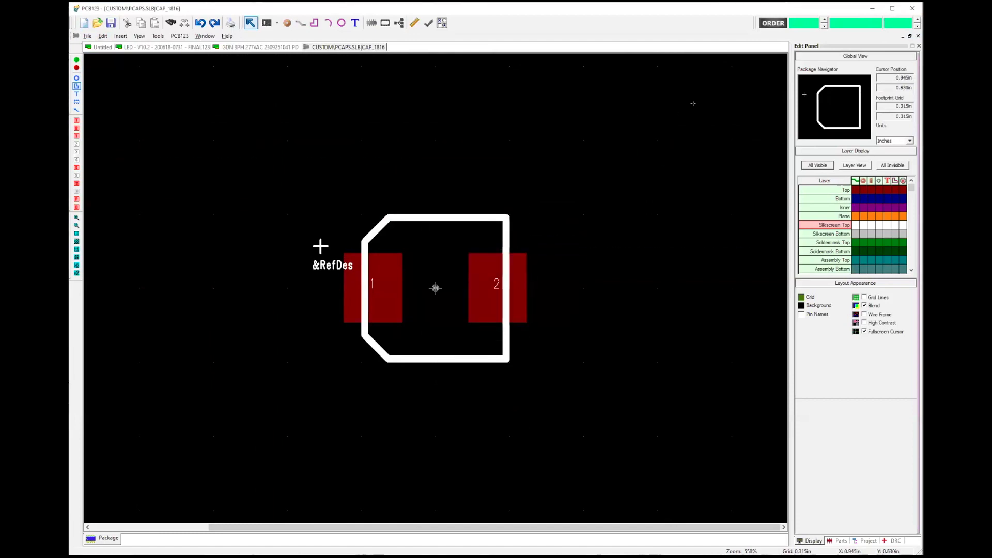
Close the CAP_1816 footprint editor without updating any components
left_click(918, 36)
key("Tab")
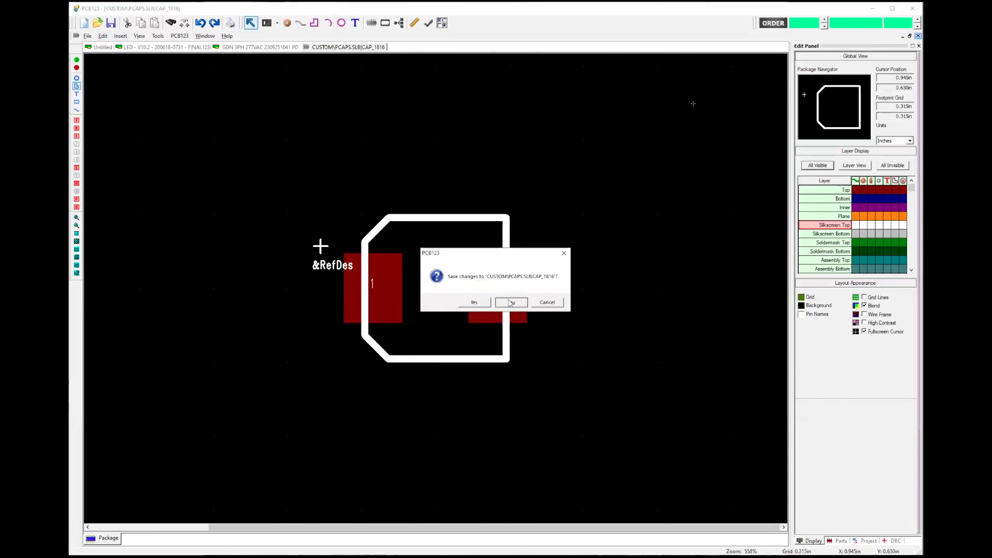
left_click(479, 300)
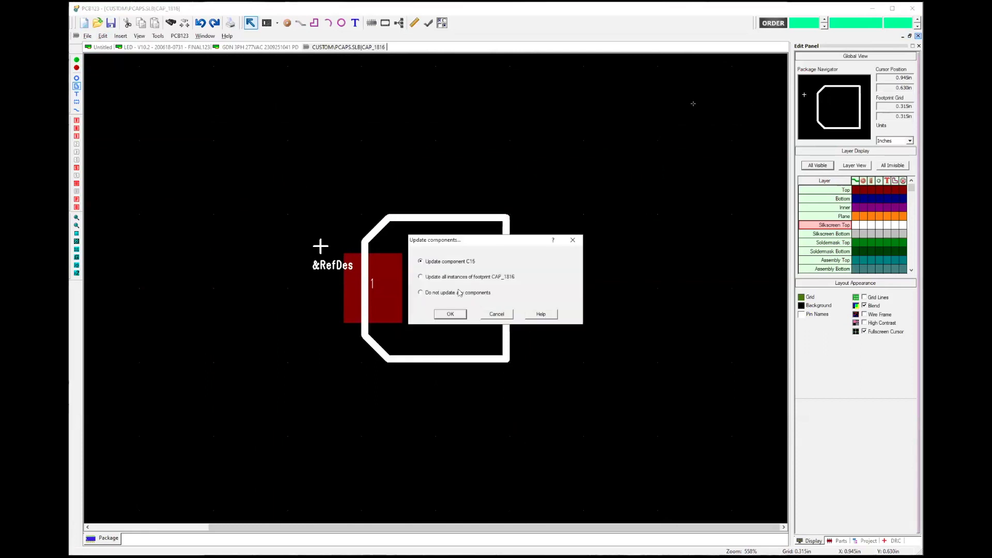
left_click(427, 294)
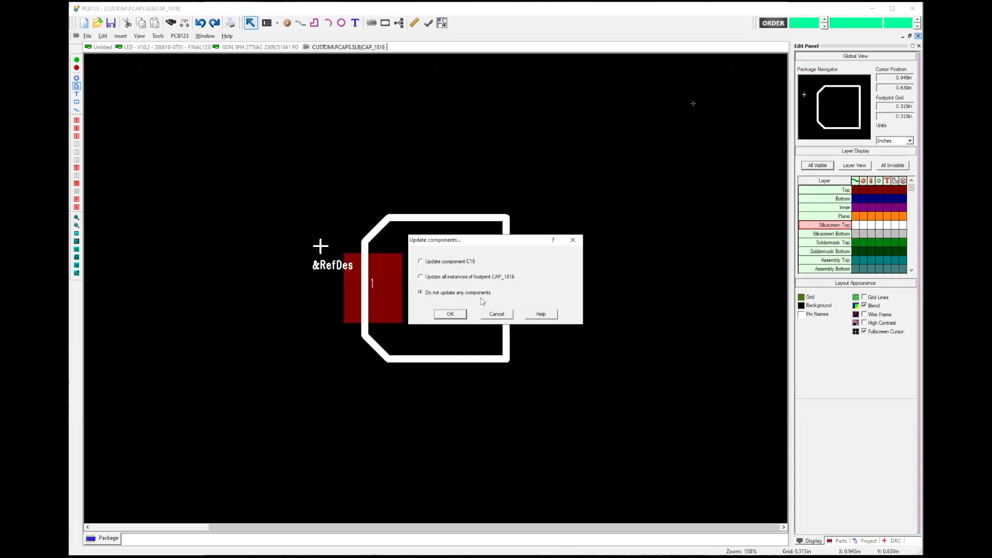
left_click(450, 314)
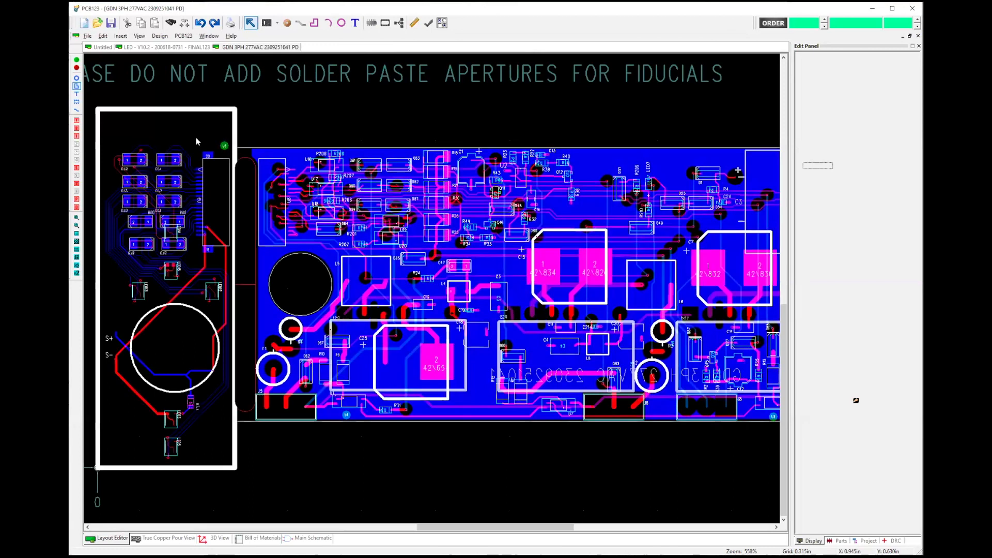
Open the board's main schematic and examine the circuit around diode D47
left_click(312, 538)
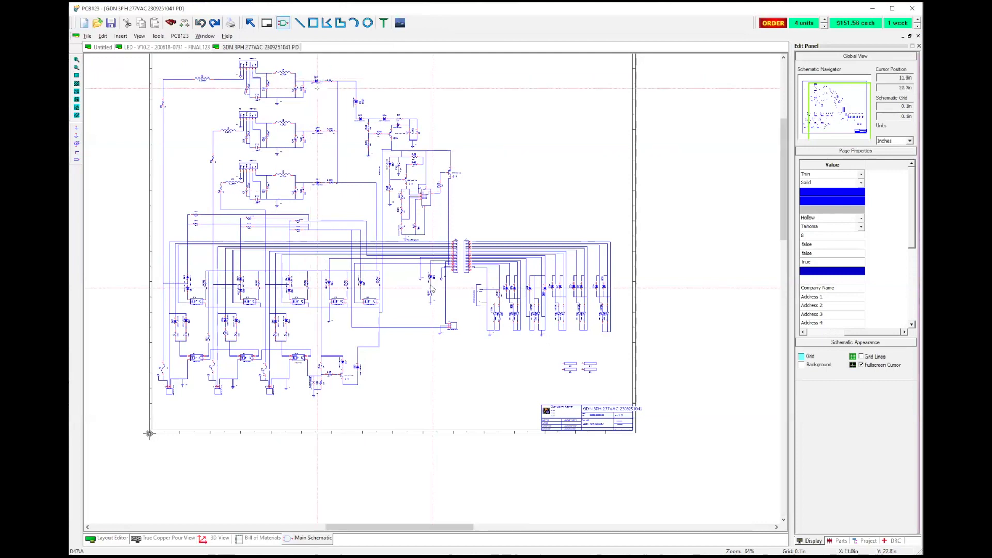
scroll(431, 288, "up", 2)
scroll(432, 288, "up", 4)
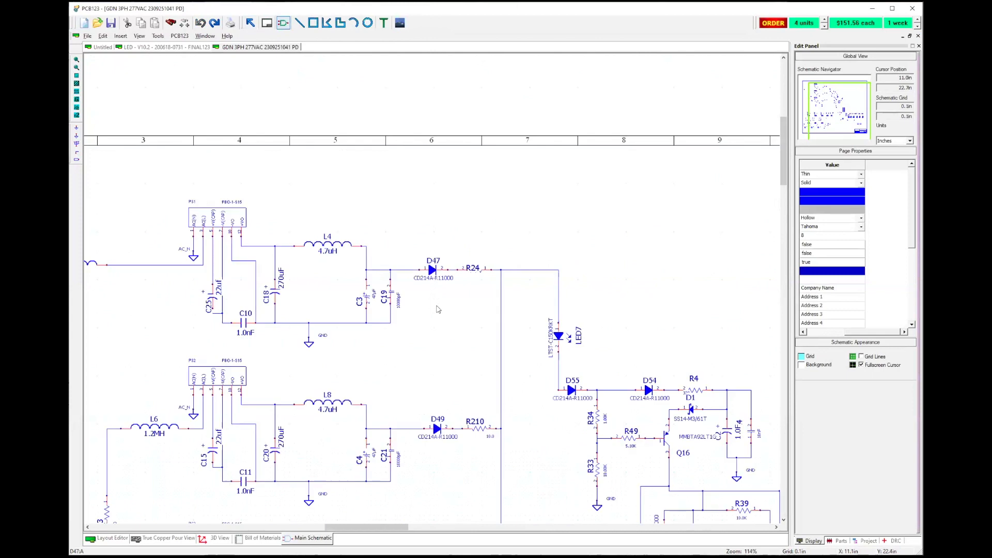
left_click(423, 224)
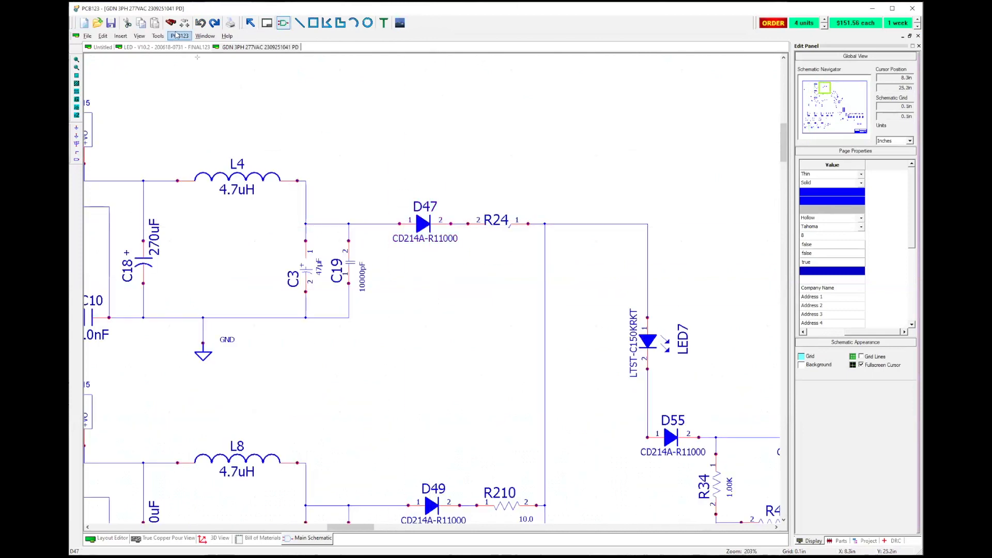
Open the Manage Parts dialog and start the manufacturer's part number entry
left_click(158, 35)
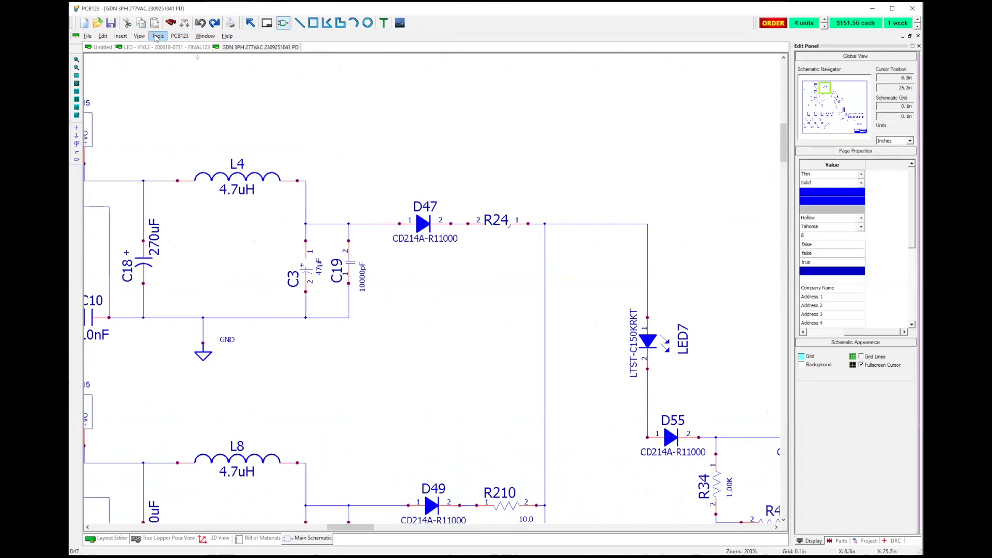
left_click(175, 60)
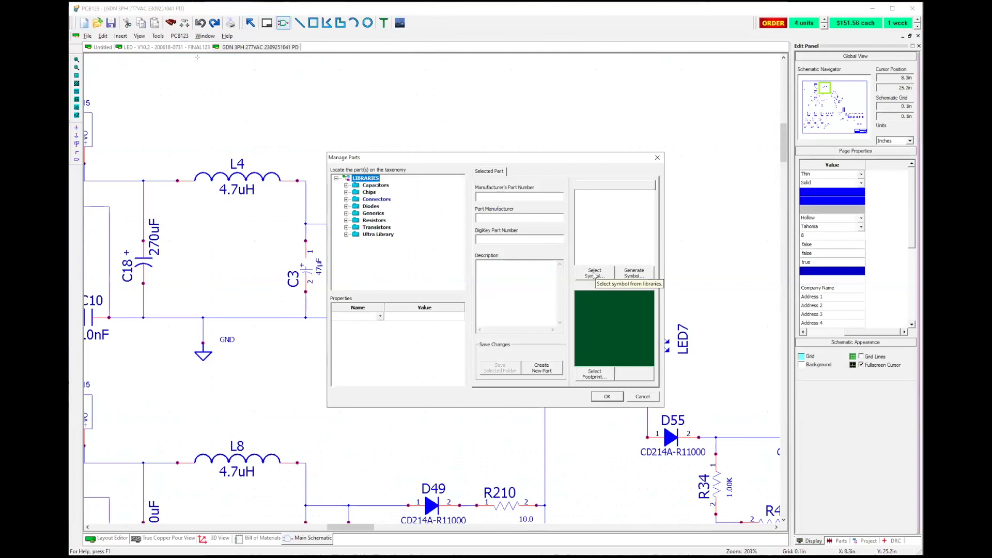
left_click(509, 195)
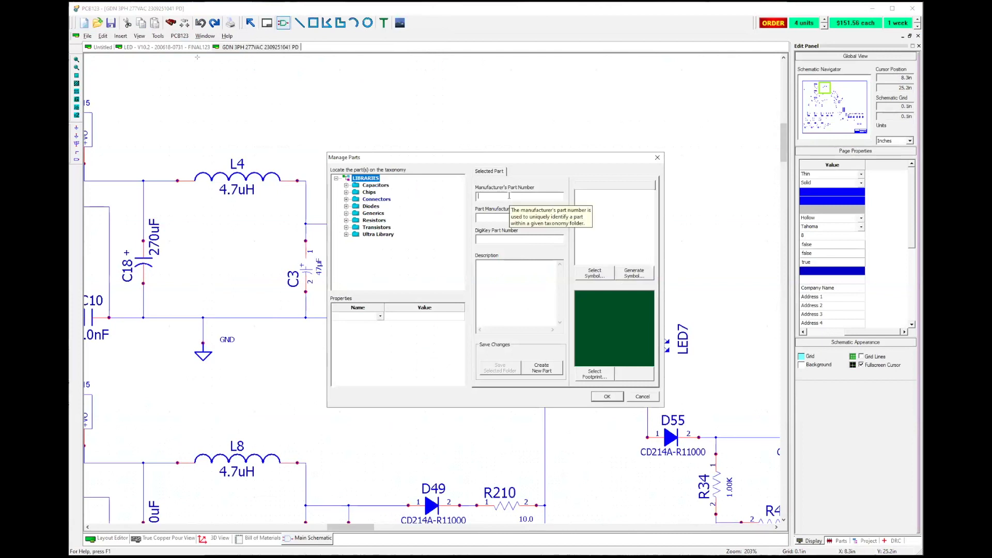
Open the symbol selection for the part and search the symbol libraries for names containing PCAP
left_click(593, 274)
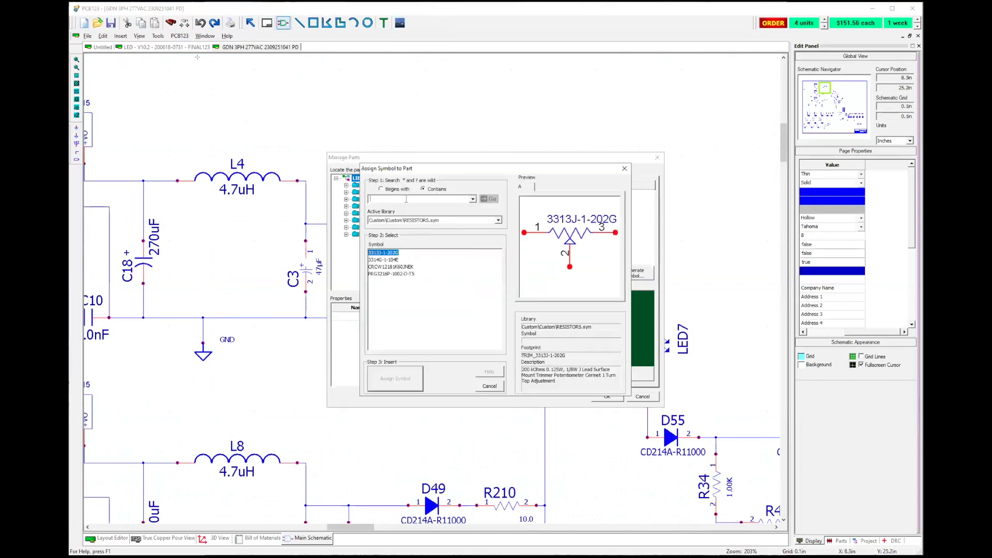
type("C")
key("BackSpace")
type("PCAP")
key("Return")
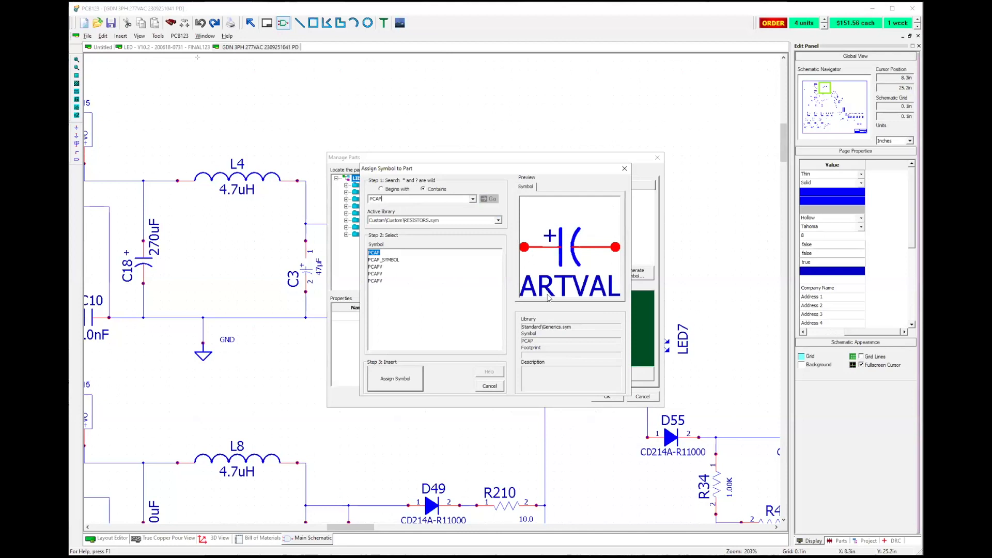
Assign the PCAP symbol to the part, and search footprints containing CAP to select 0.157 - 4MM CAP CAN
left_click(405, 377)
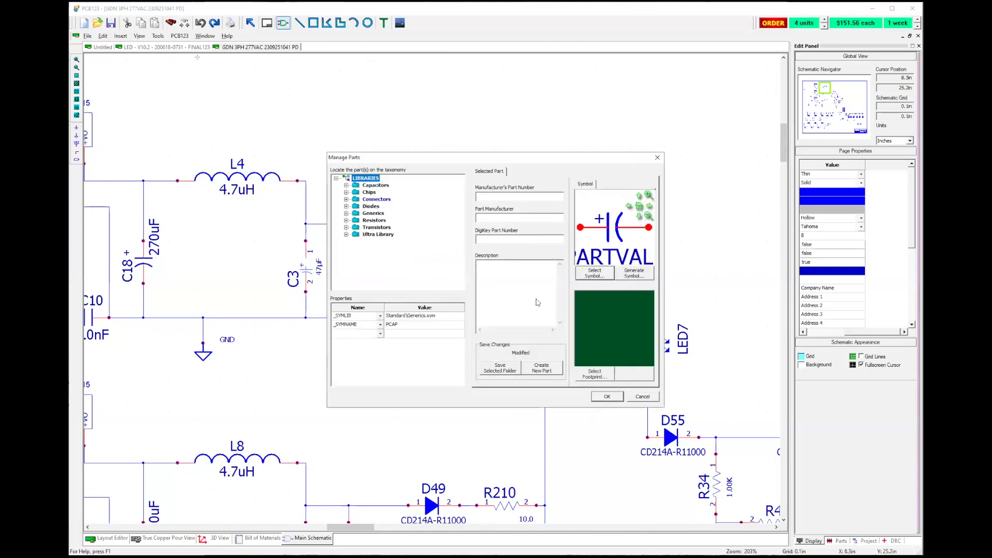
left_click(594, 374)
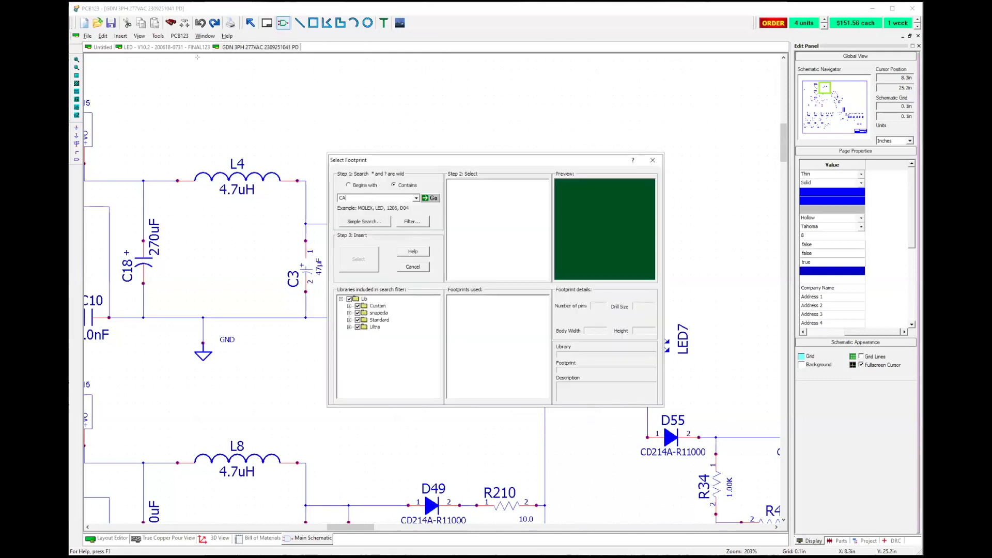
type("1*")
type("618")
key("Return")
left_click_drag(361, 198, 348, 198)
key("BackSpace")
left_click(436, 199)
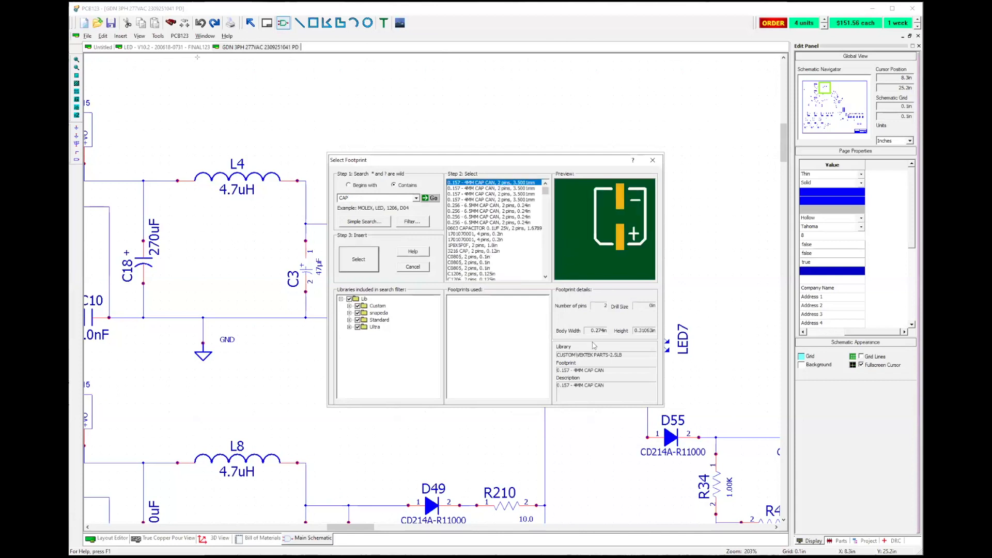
double_click(468, 184)
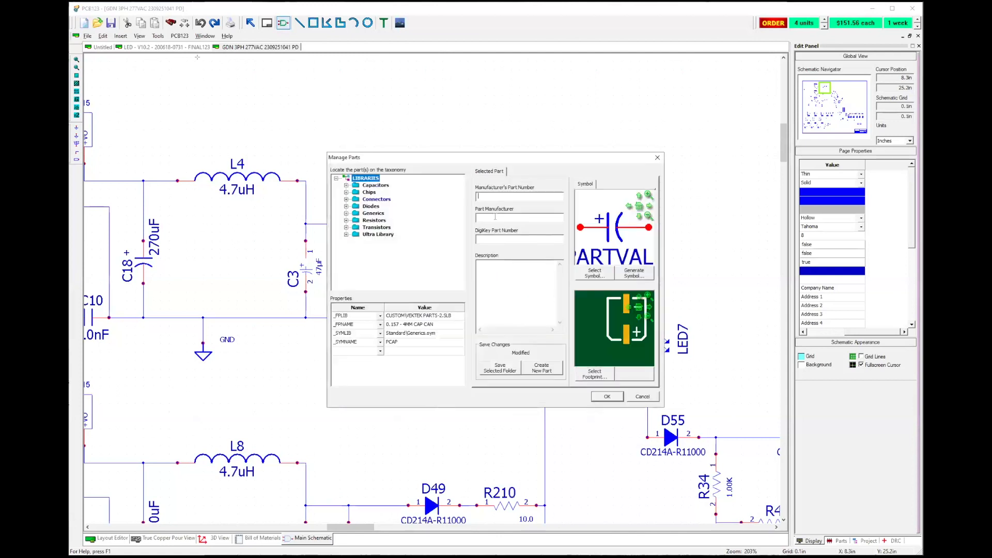
Fill in the part details: manufacturer's part number pn, manufacturer capsrus, DigiKey part number pn and description "sample capacitor"
type("pn")
key("Tab")
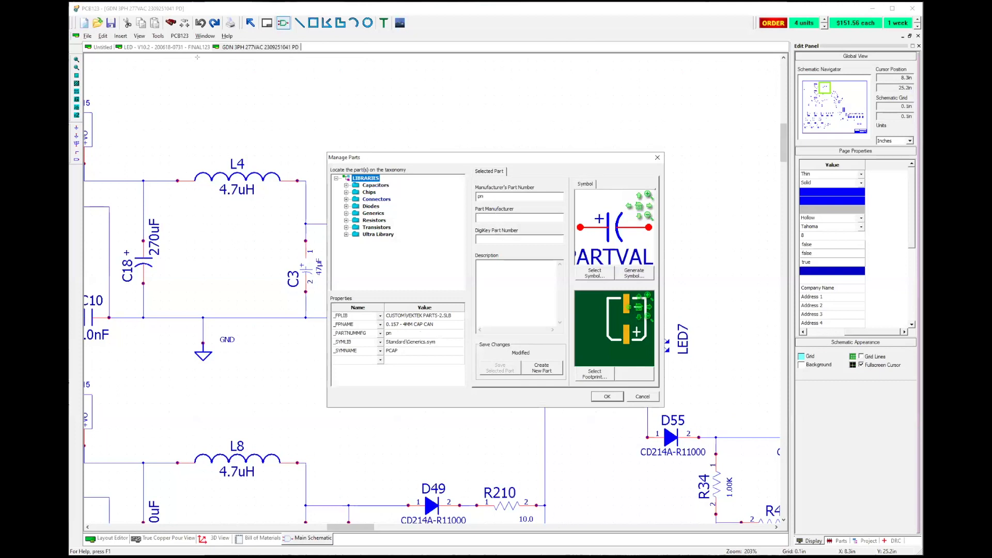
type("caps4")
type("us")
left_click(487, 240)
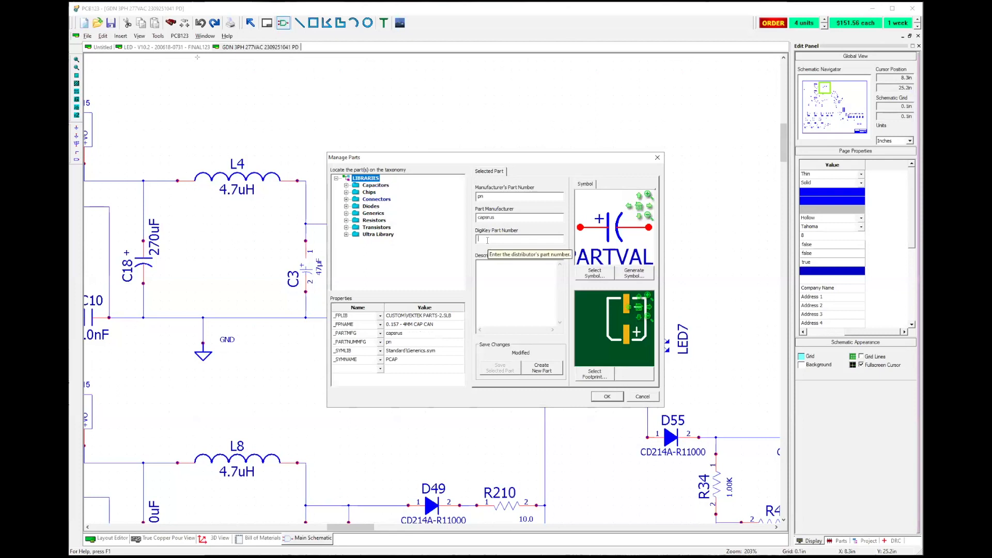
type("pn")
left_click(504, 284)
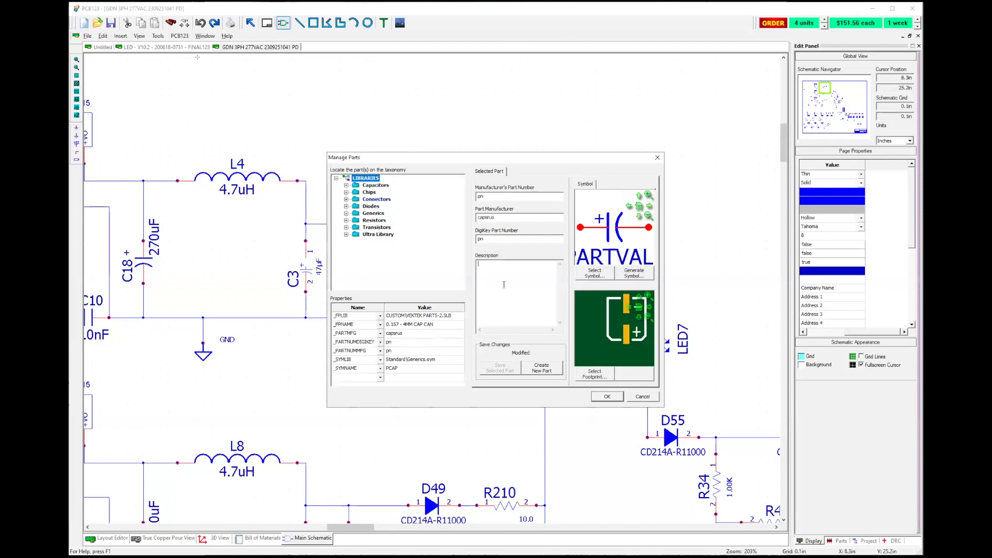
type("sample capacitor")
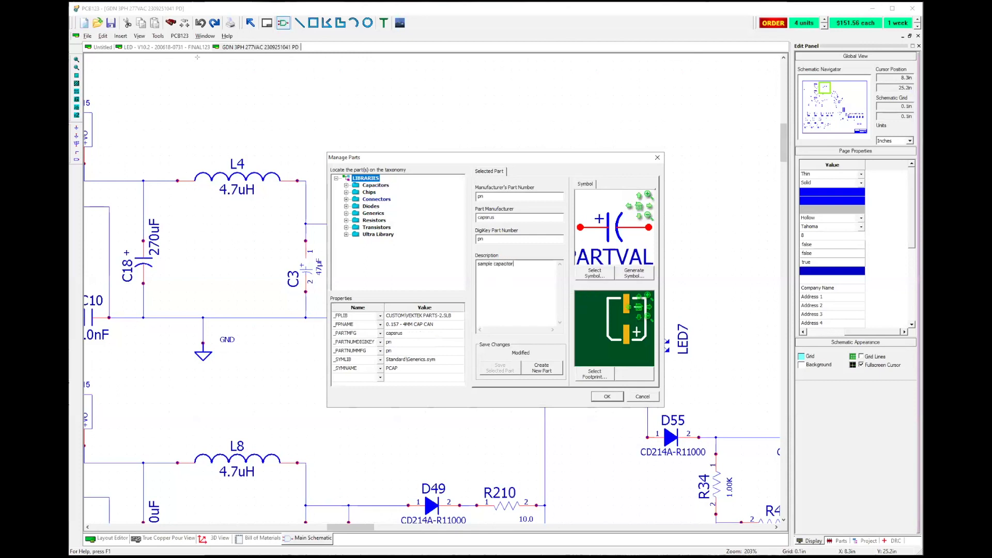
Browse the Generics capacitors as a location for the new part, and cancel Manage Parts without saving
left_click(532, 368)
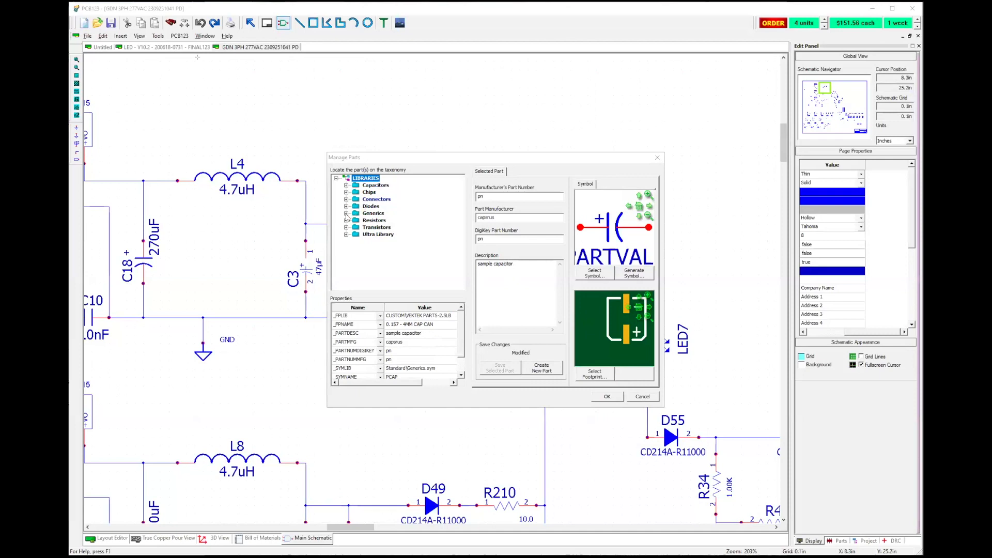
left_click(346, 213)
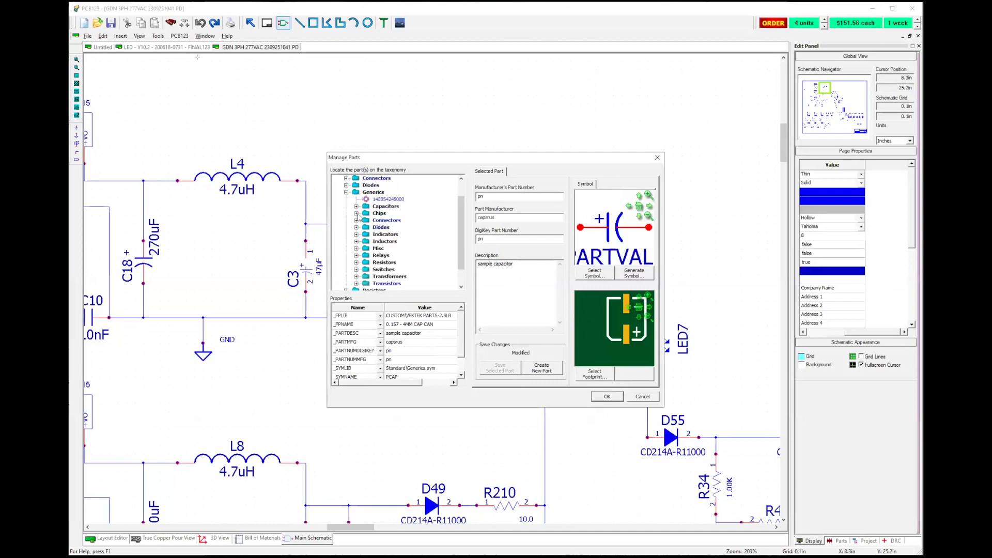
left_click(356, 206)
mouse_move(395, 223)
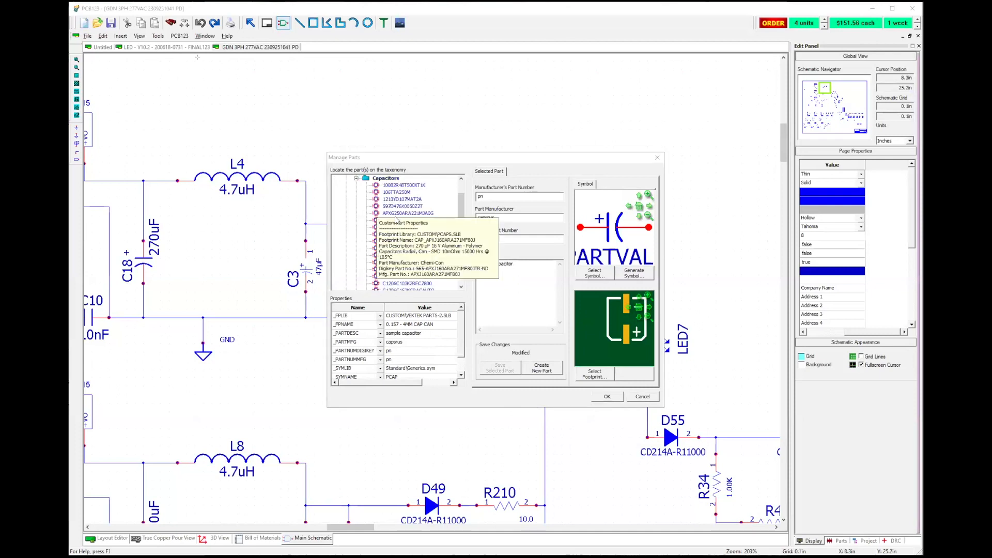
scroll(395, 222, "up", 2)
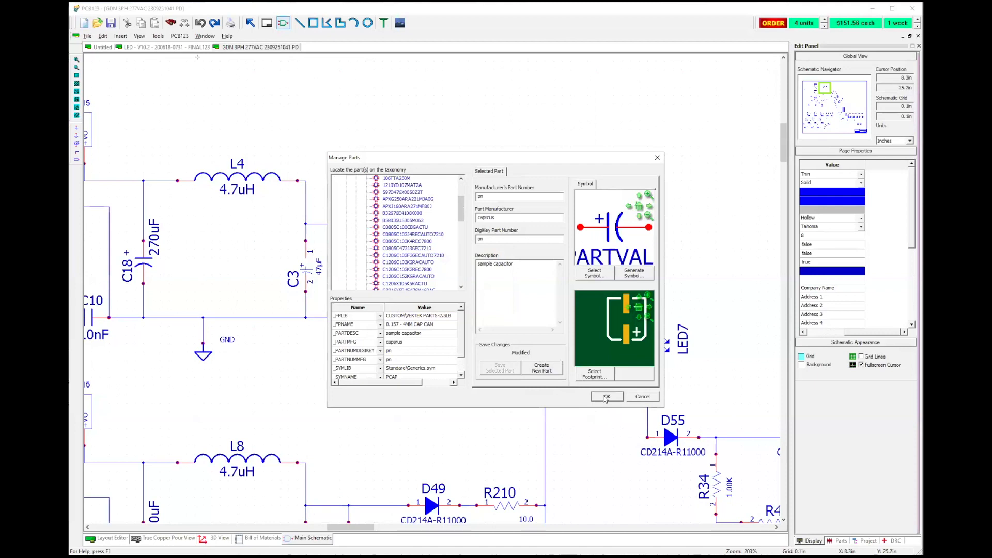
left_click(643, 396)
Examine the complete main schematic sheet of the GDN 3PH 277VAC board
scroll(147, 103, "down", 3)
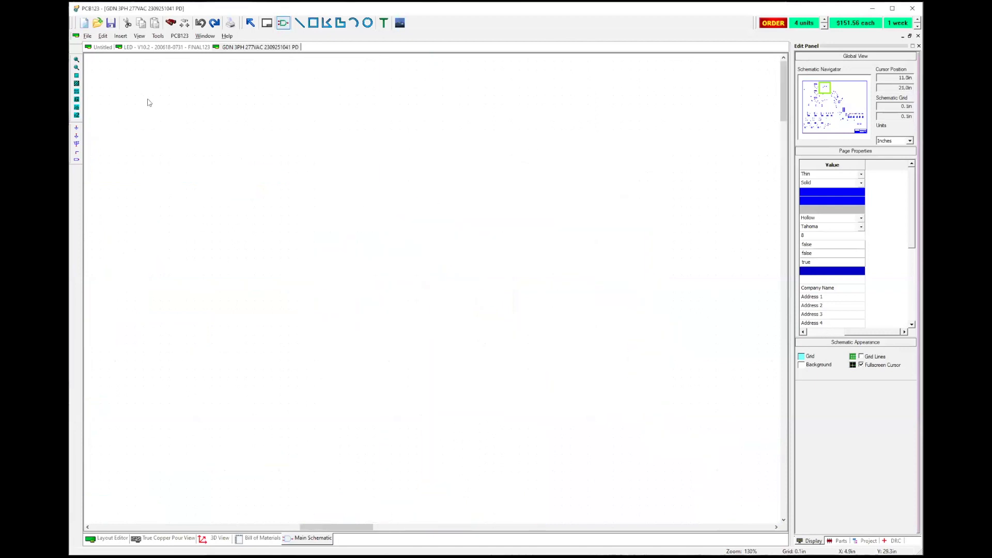
scroll(388, 341, "down", 2)
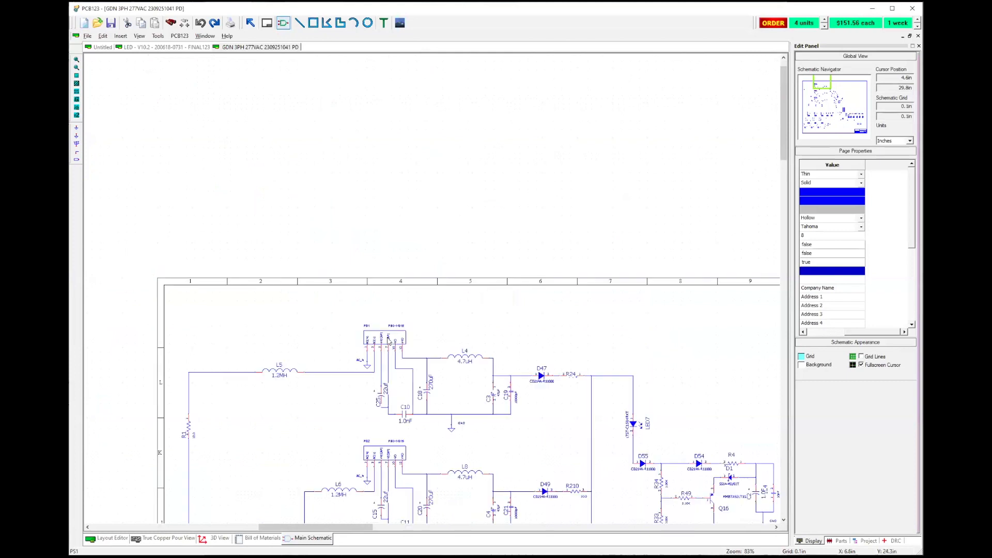
scroll(428, 290, "down", 1)
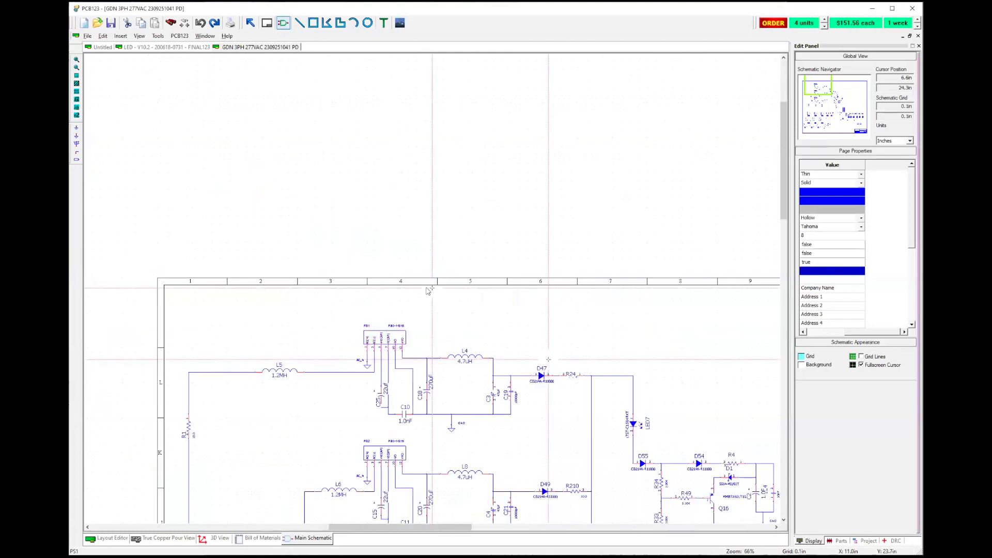
scroll(417, 306, "down", 1)
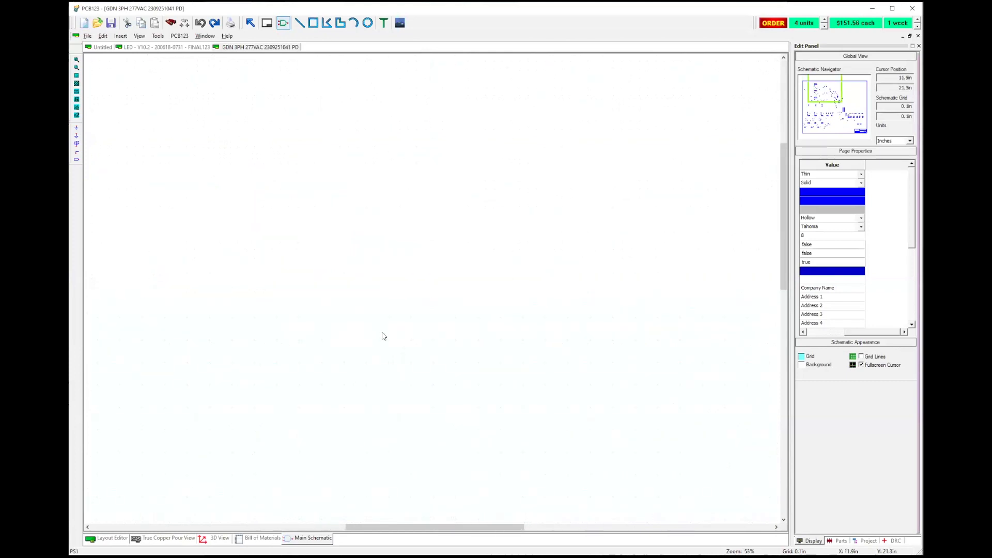
scroll(455, 302, "down", 2)
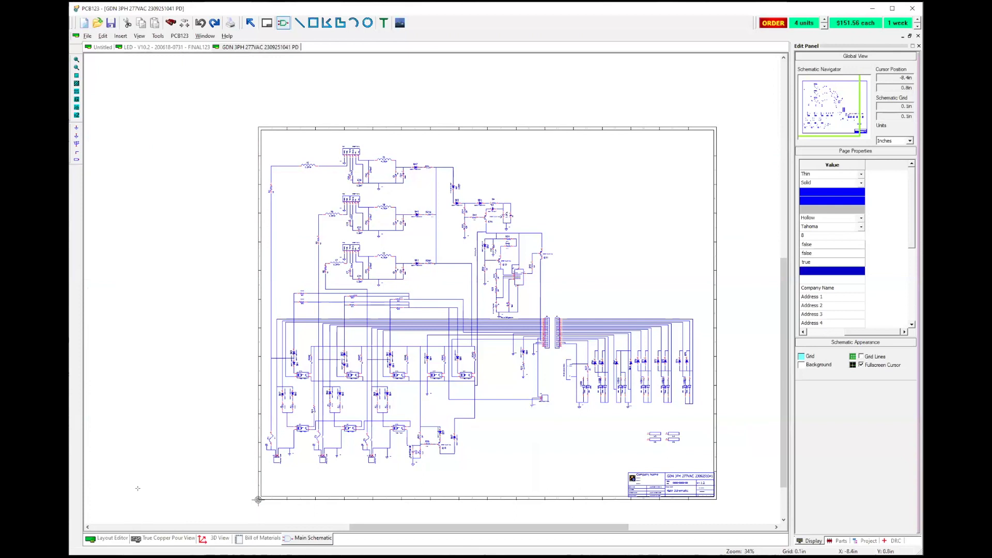
Switch to the board layout and review its Board Configuration settings, closing them without changes
left_click(110, 538)
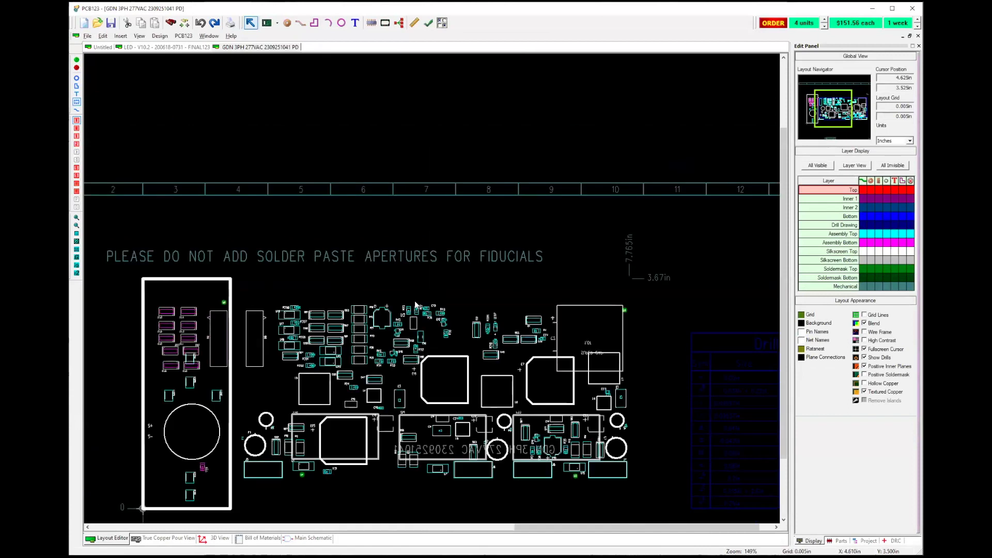
middle_click_drag(401, 224, 448, 148)
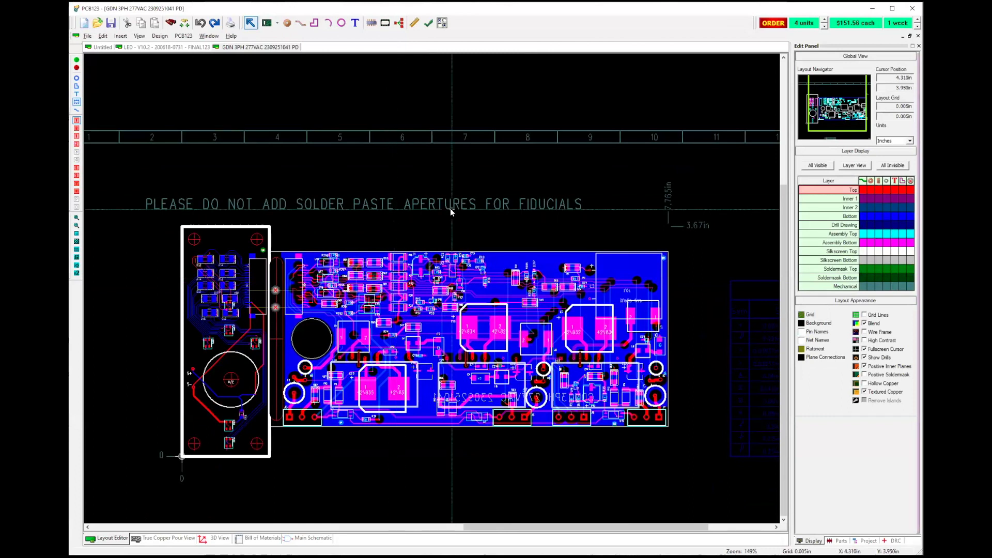
right_click(513, 250)
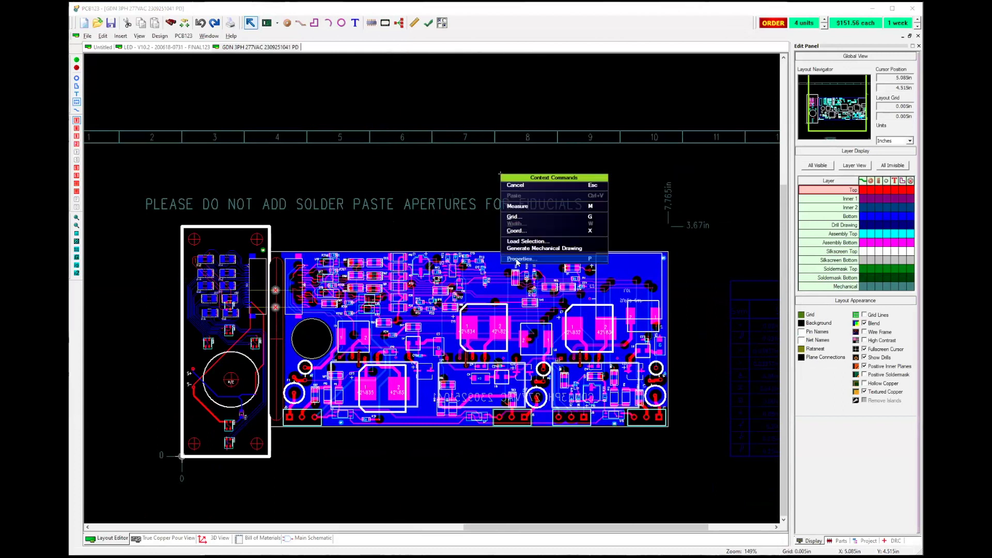
key("p")
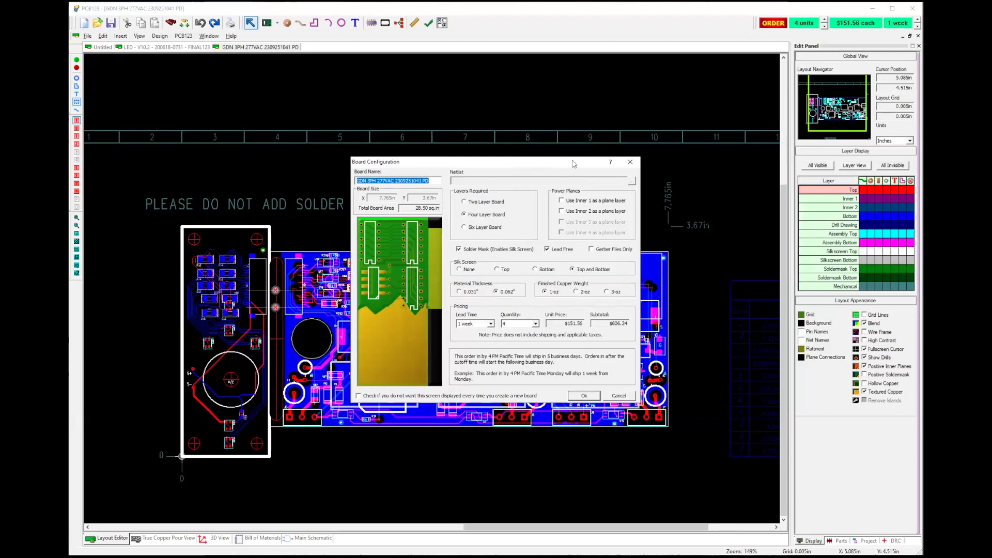
left_click(628, 164)
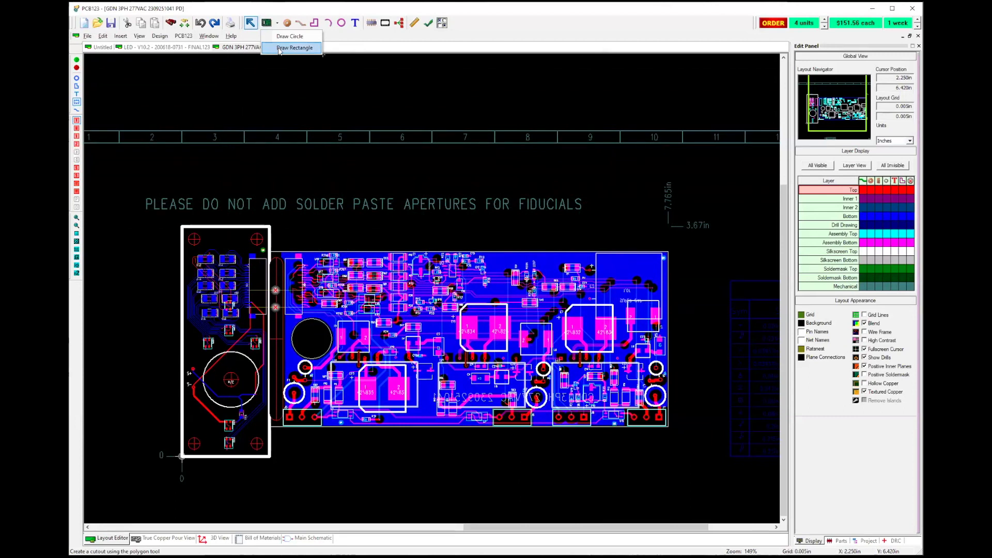
Draw a small rectangular board cutout inside the C2 super cap outline, starting at about X 6.765 in, Y 3.175 in
left_click(294, 47)
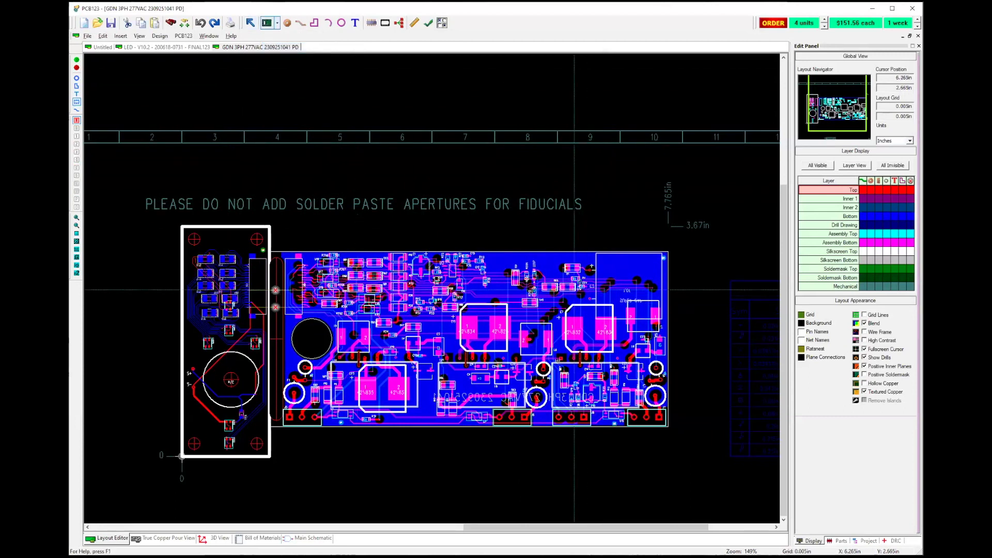
scroll(585, 283, "up", 3)
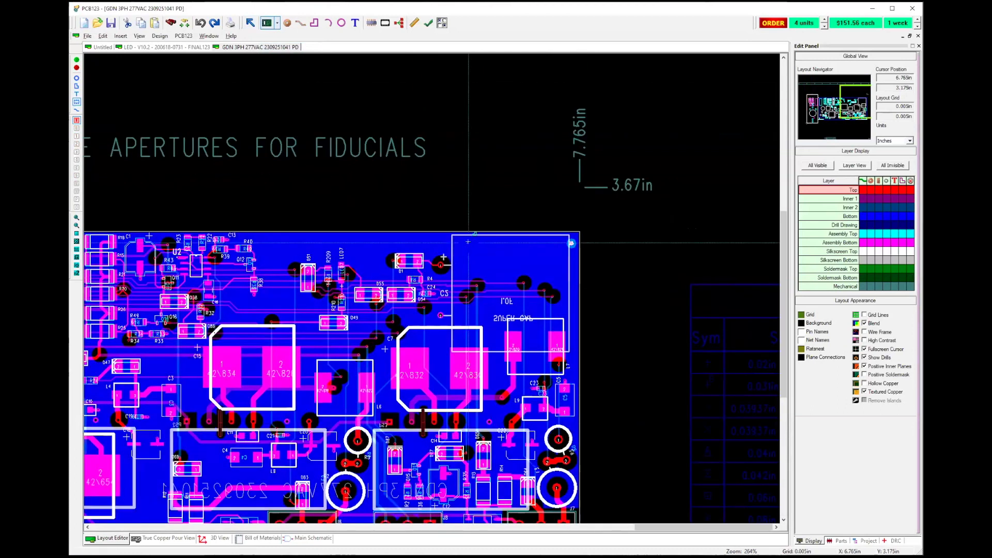
left_click(492, 269)
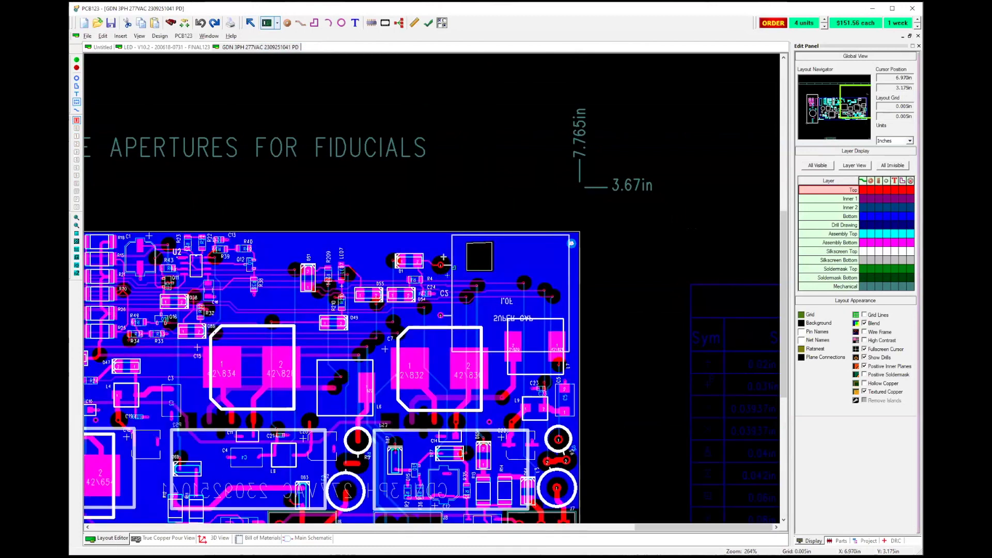
Try to rework the board cutout's upper-right corner at about X 6.975 in, Y 3.175 in, and leave outline drawing
scroll(491, 242, "up", 3)
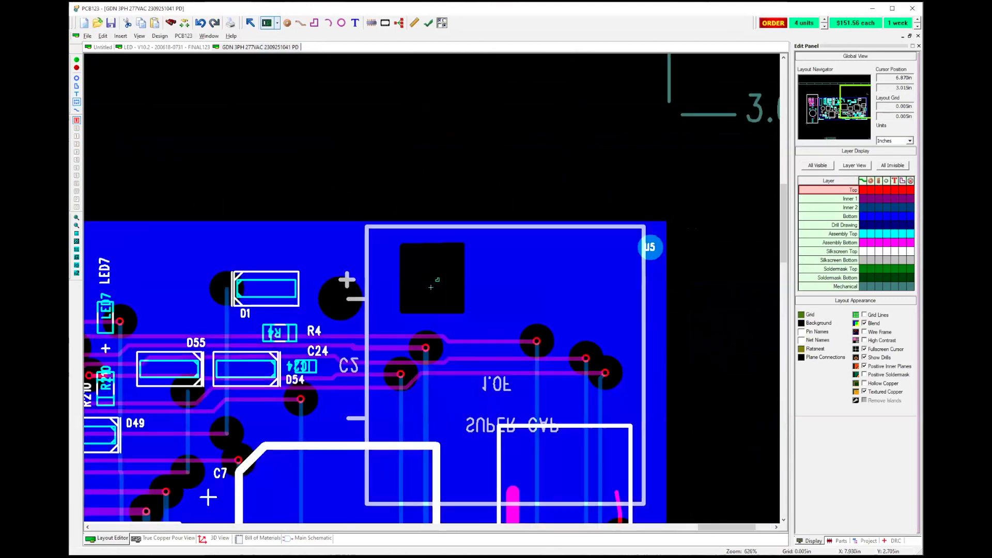
scroll(431, 286, "up", 2)
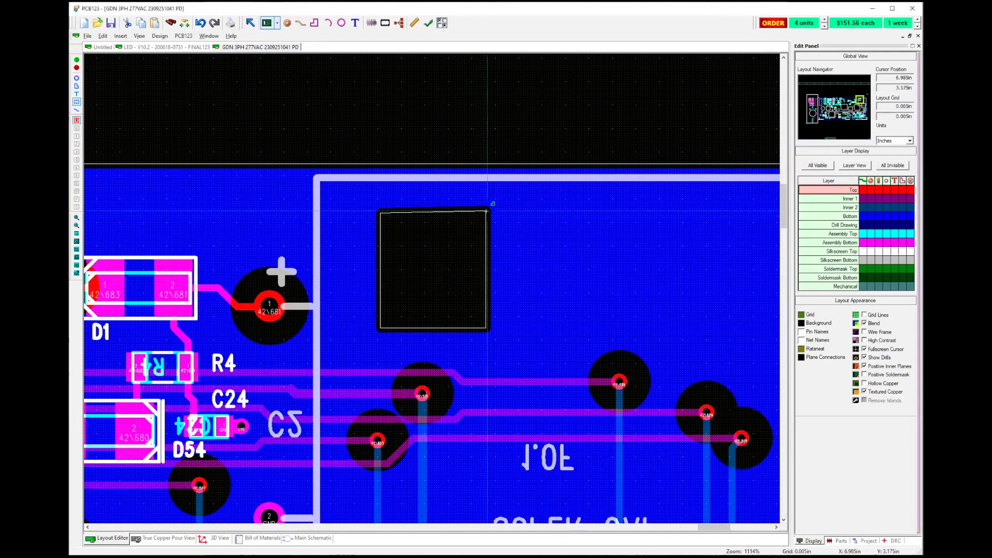
left_click(484, 209)
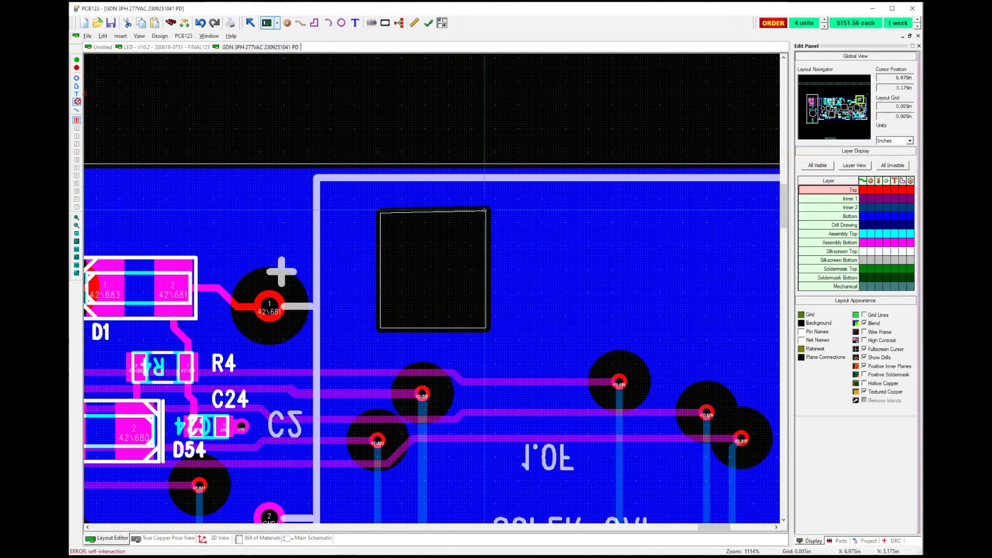
key("Escape")
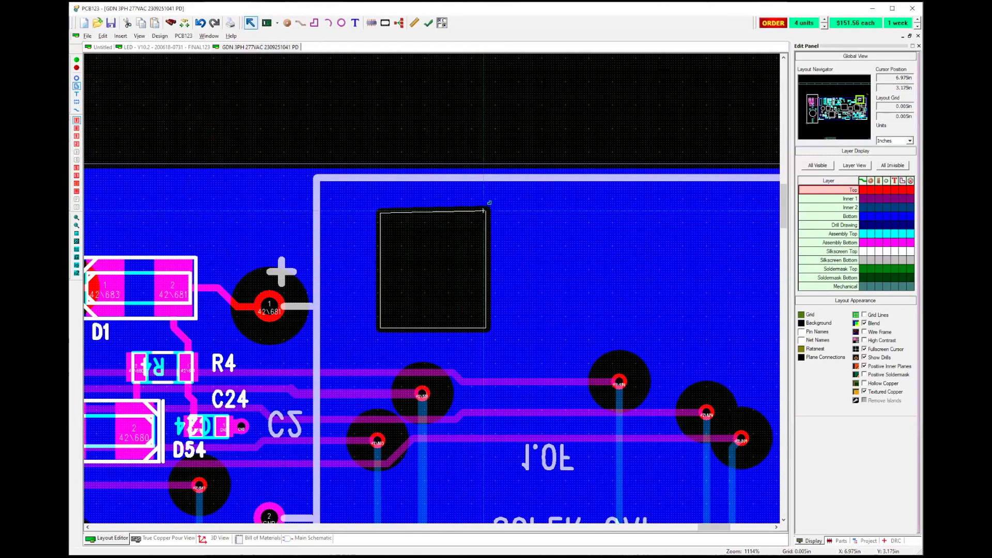
Try to straighten the cutout's sloping upper edge by picking and moving its two upper corners
left_click(484, 211)
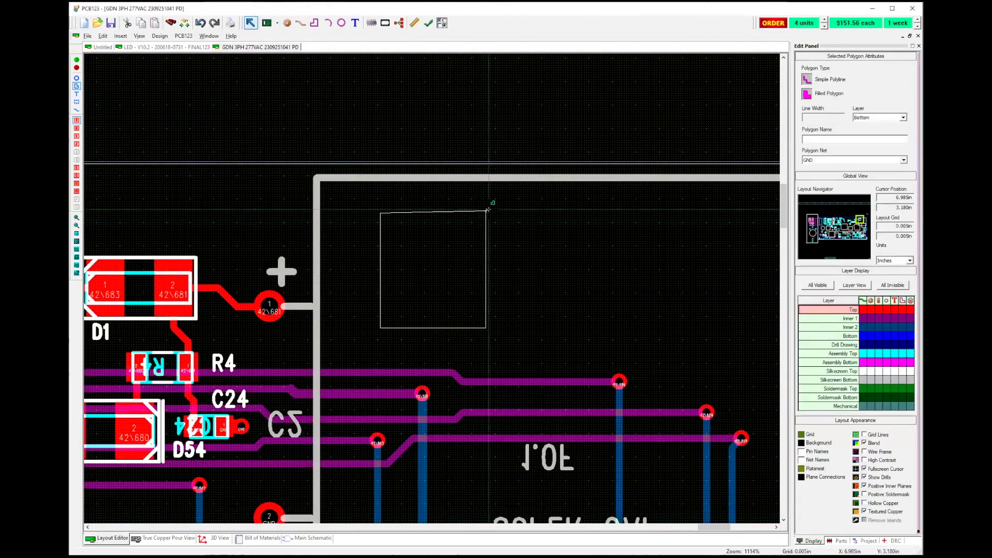
left_click(484, 216)
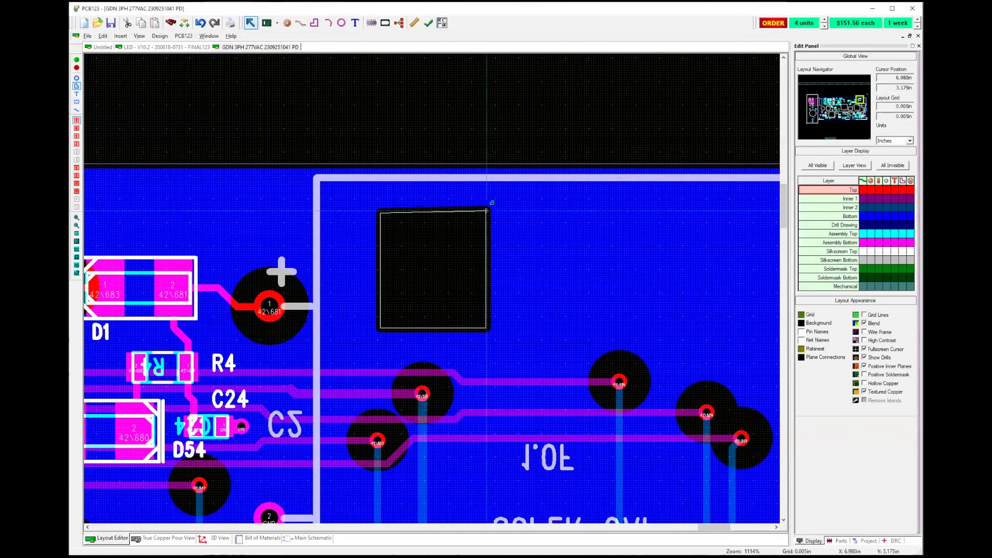
left_click(483, 228)
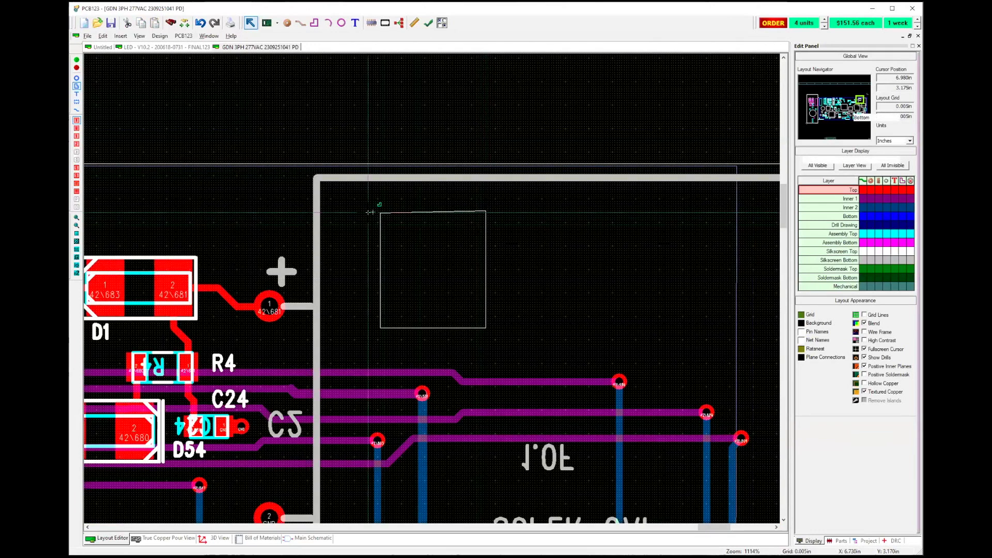
left_click(380, 211)
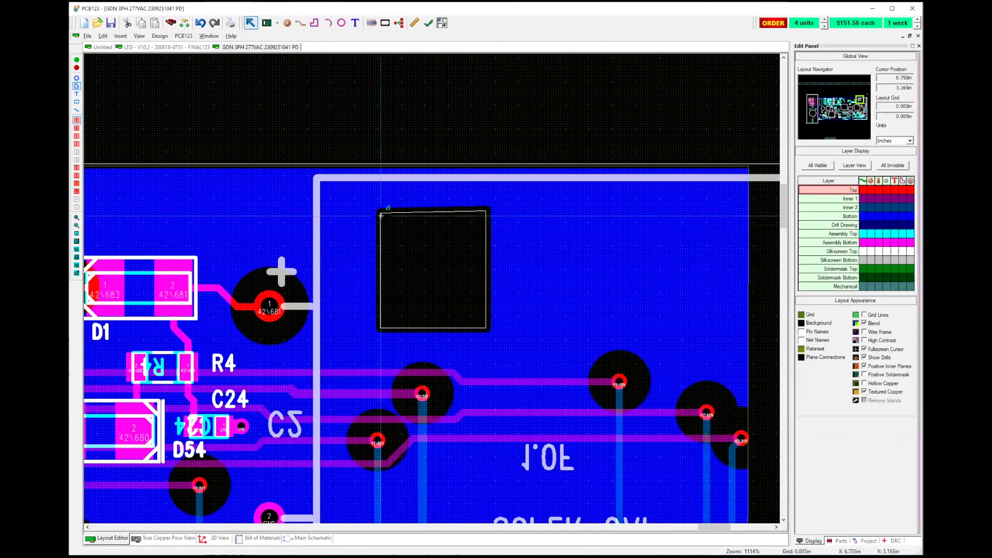
left_click(428, 236)
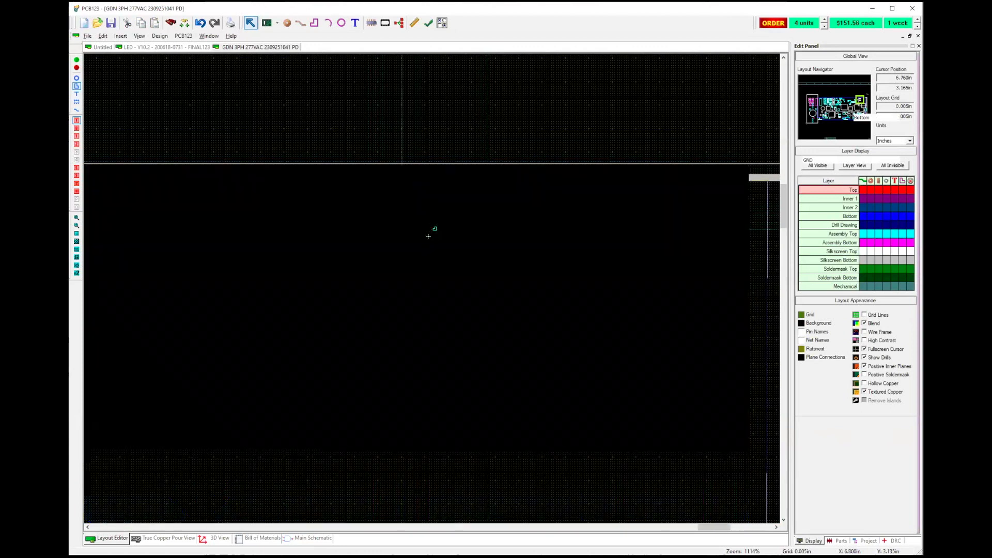
Try to align the cutout's upper-left and upper-right corners on Y 3.175 in at high magnification
scroll(434, 281, "up", 5)
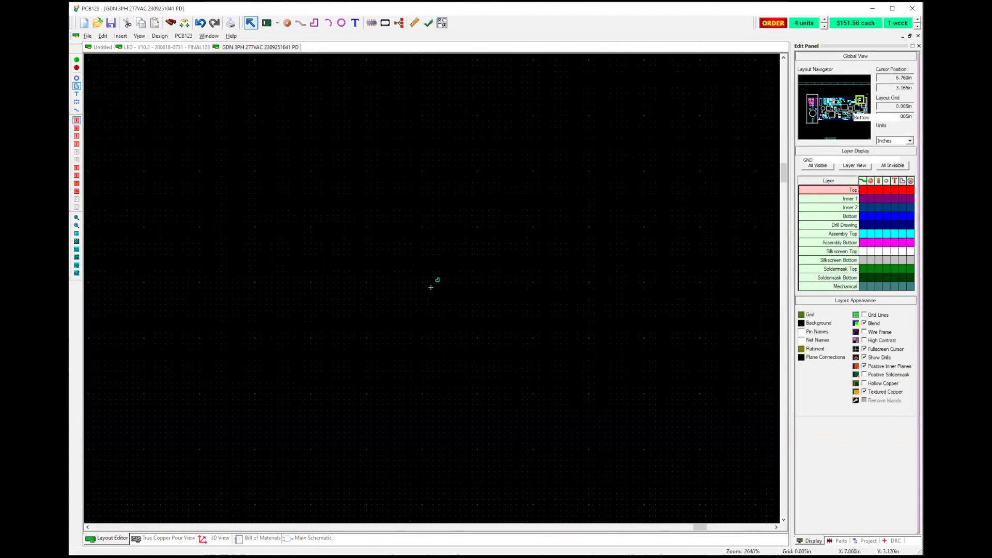
scroll(432, 287, "up", 1)
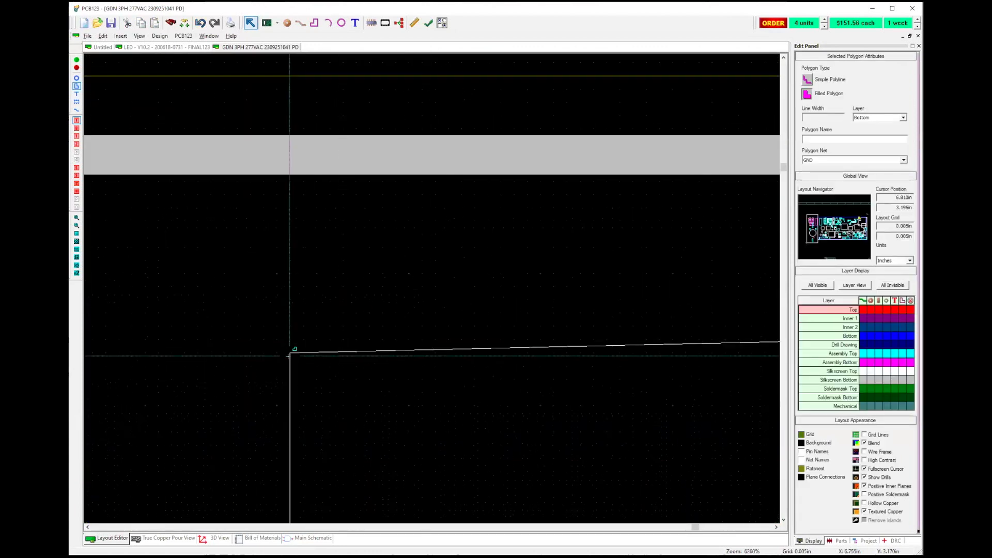
left_click_drag(289, 350, 288, 348)
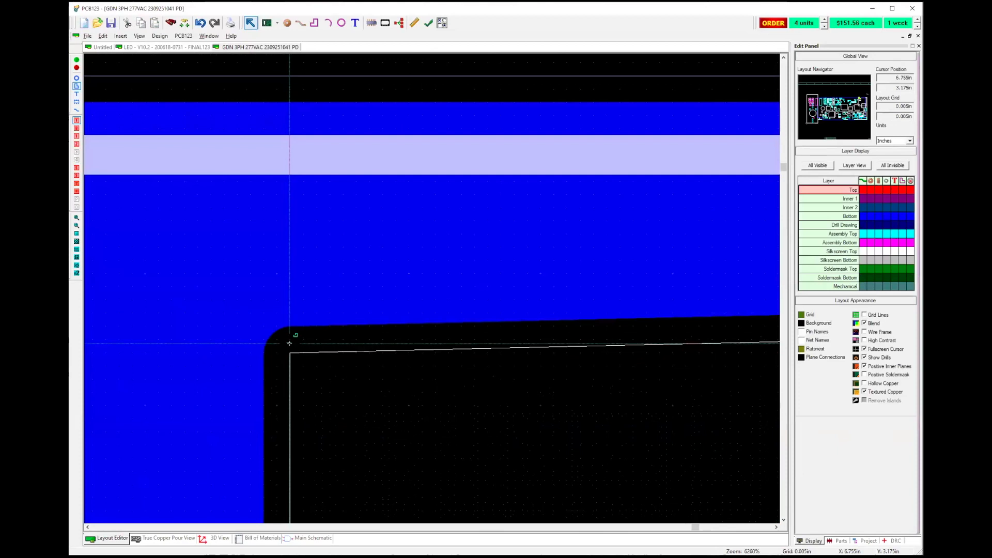
left_click(290, 353)
left_click(289, 337)
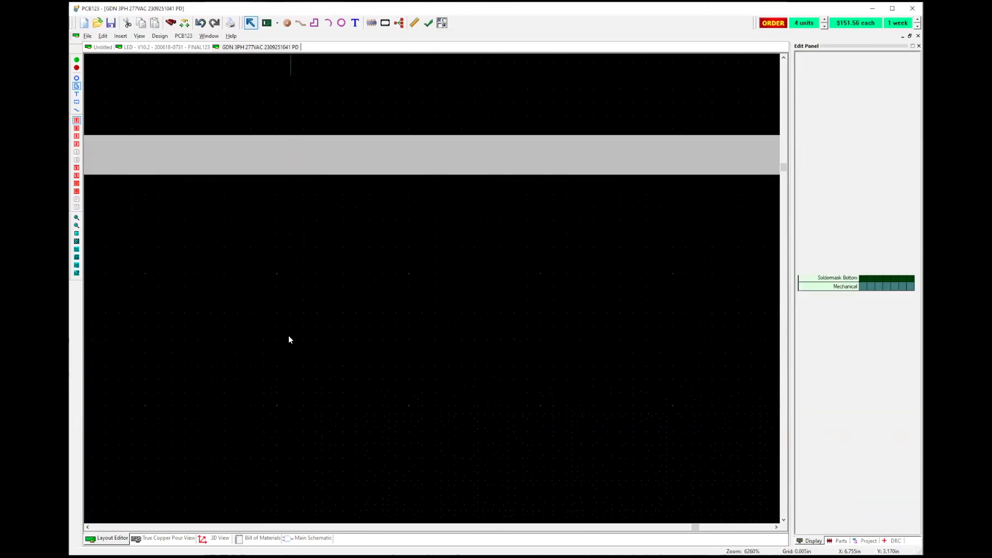
middle_click_drag(645, 359, 156, 372)
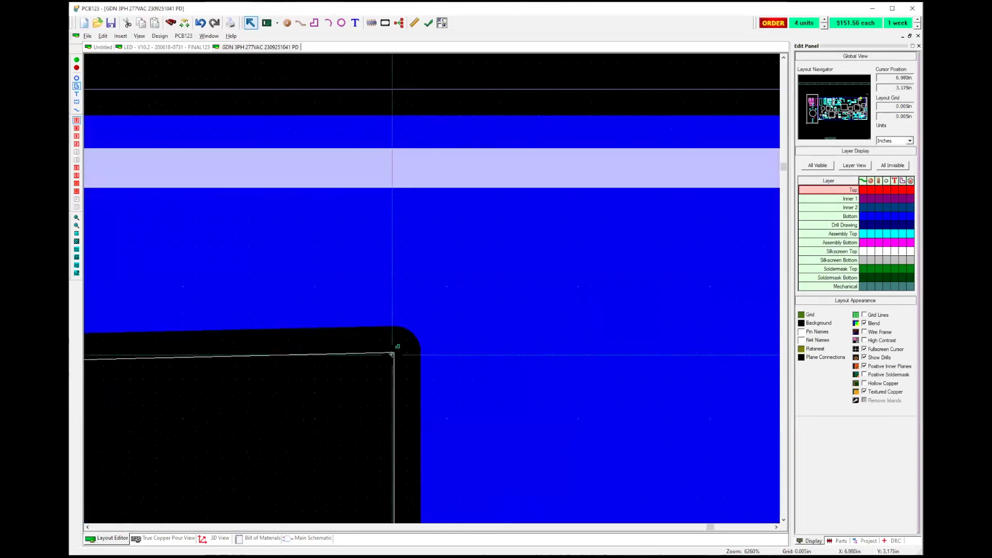
left_click(393, 352)
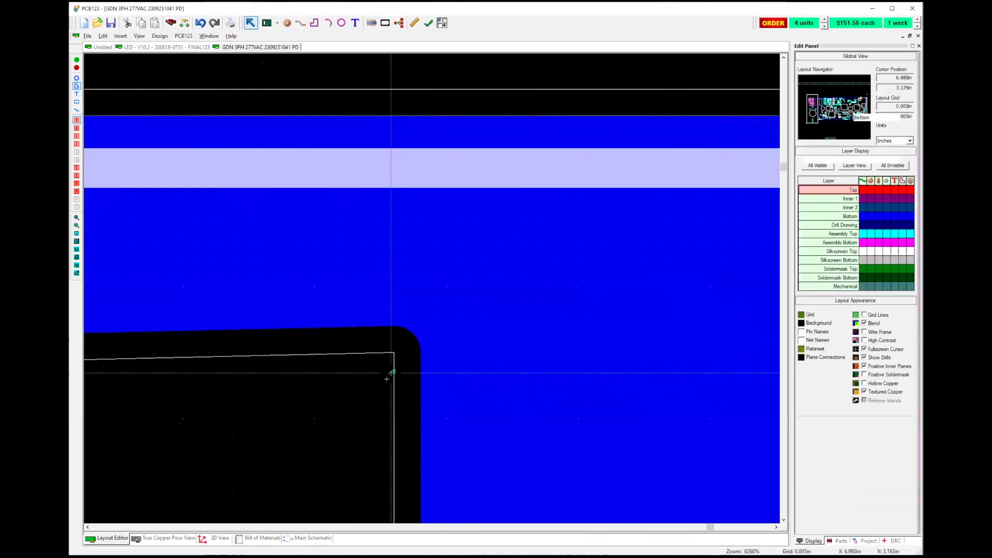
Try to move the selected bottom-layer GND polygon edge upward near the cutout, and abandon the change
left_click(372, 387)
left_click_drag(372, 386, 367, 196)
scroll(412, 352, "down", 1)
scroll(309, 359, "down", 2)
scroll(451, 342, "down", 1)
scroll(390, 300, "down", 1)
scroll(538, 383, "down", 1)
scroll(350, 327, "down", 1)
scroll(324, 312, "down", 1)
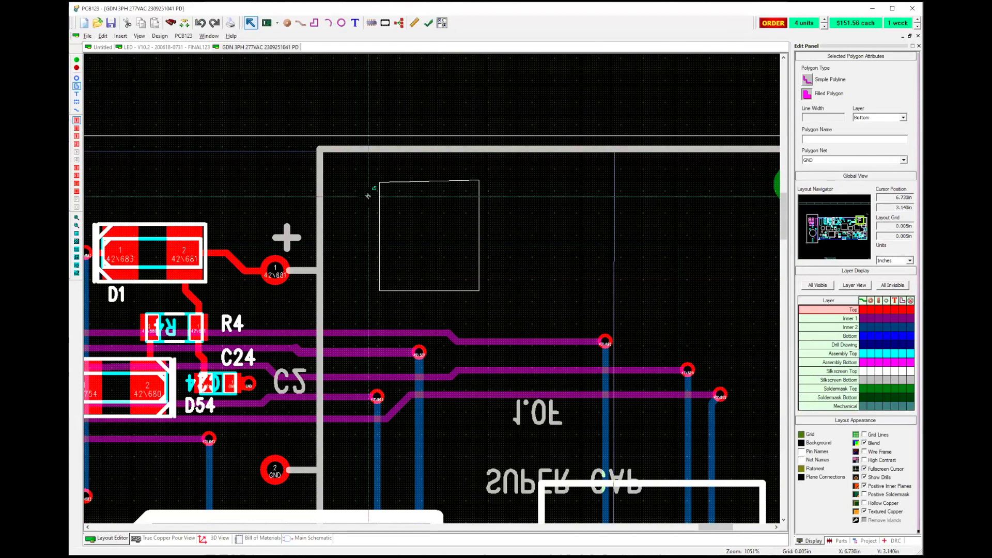
left_click_drag(368, 196, 380, 93)
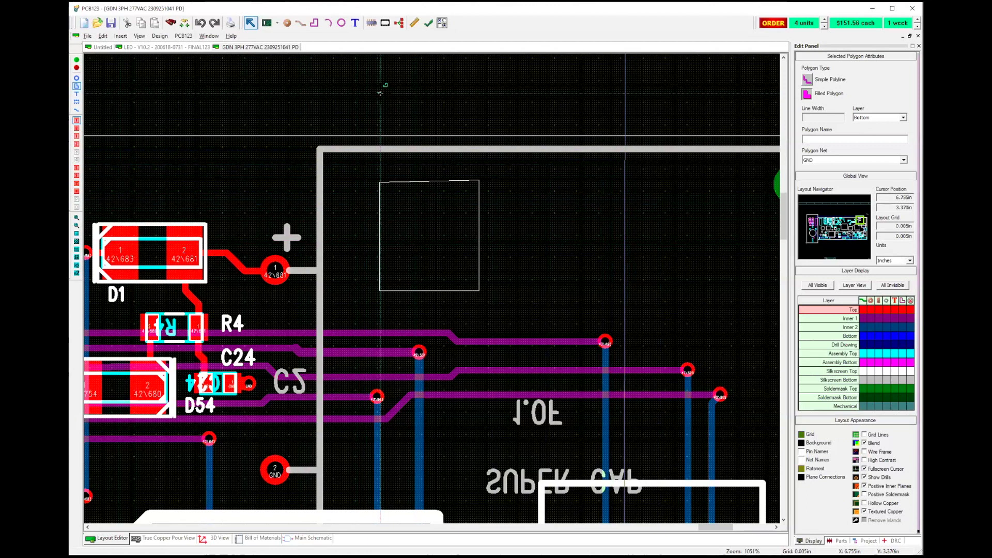
key("Delete")
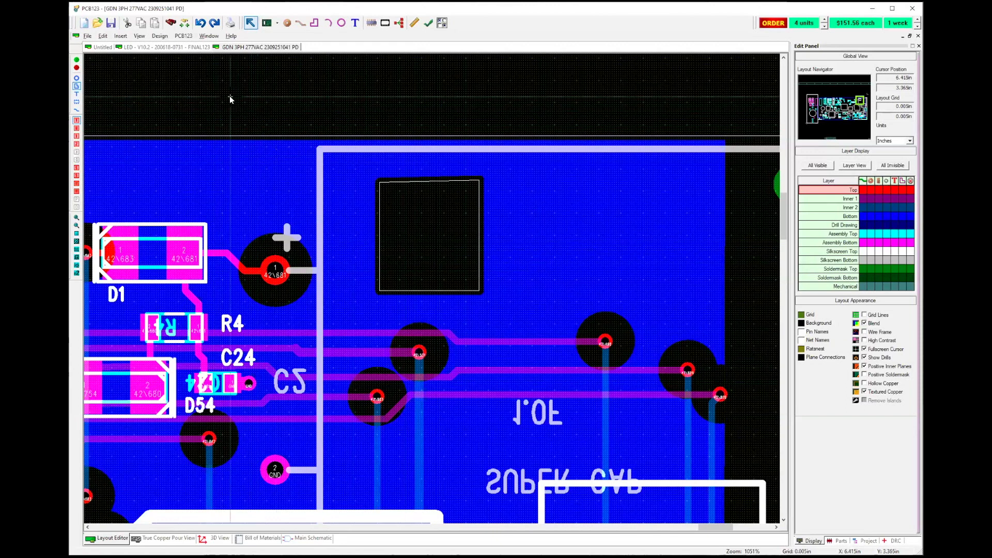
Review the available import and export options without running any of them
left_click(88, 38)
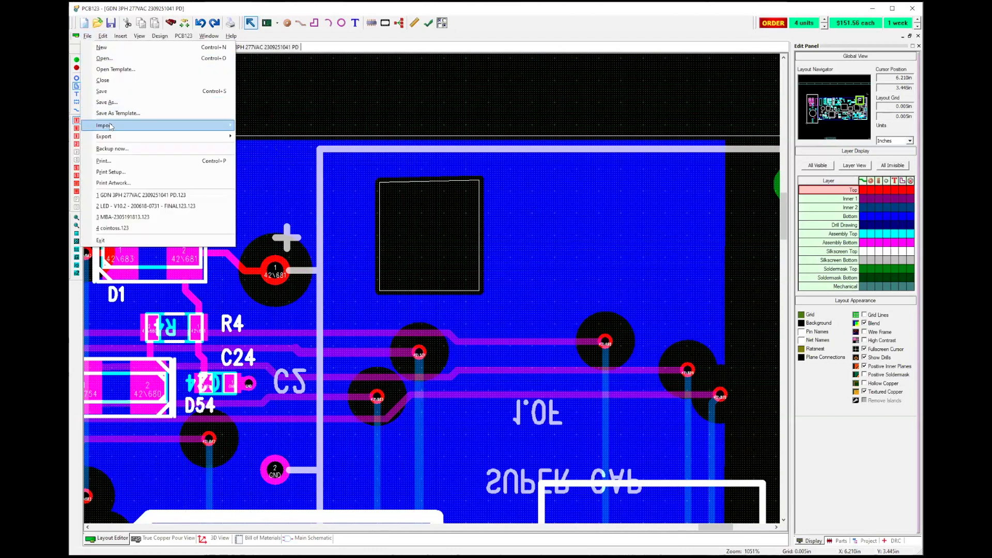
mouse_move(120, 129)
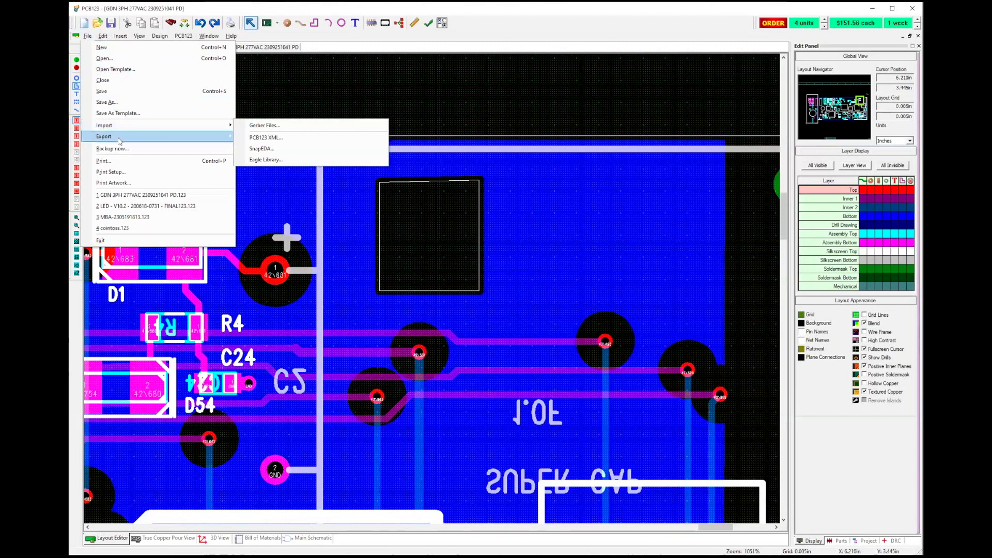
left_click(296, 102)
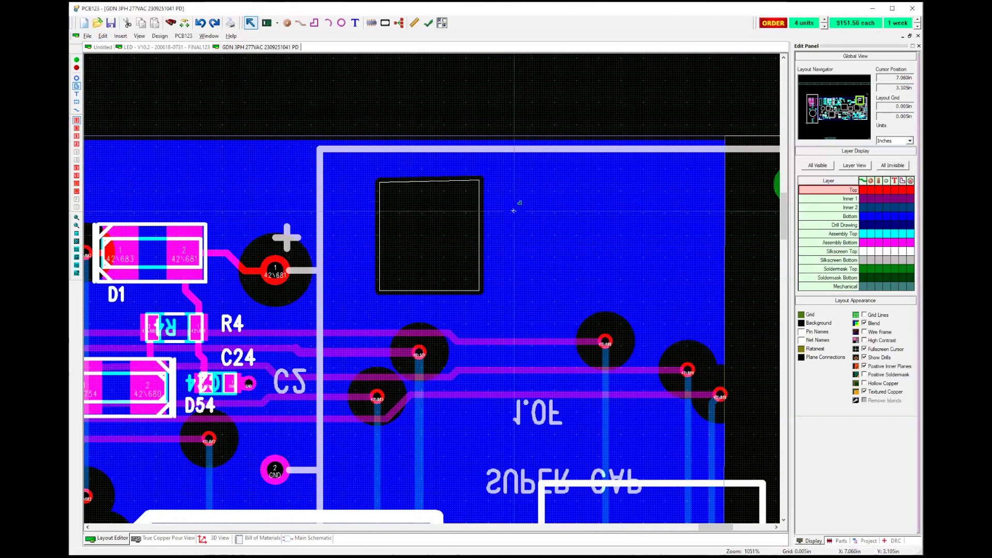
Examine the board from the super cap area outward until both board sections fit in the view
scroll(514, 210, "down", 3)
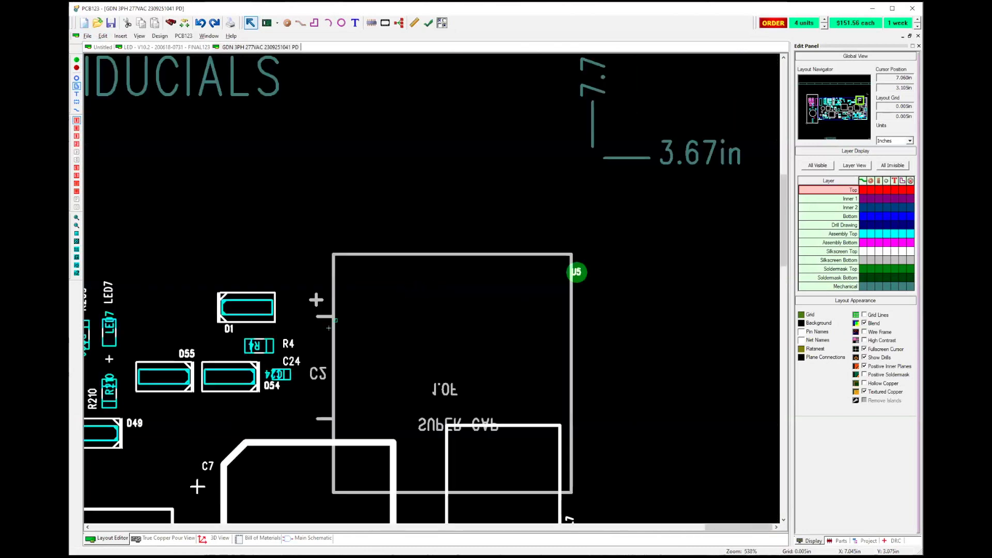
scroll(390, 308, "down", 1)
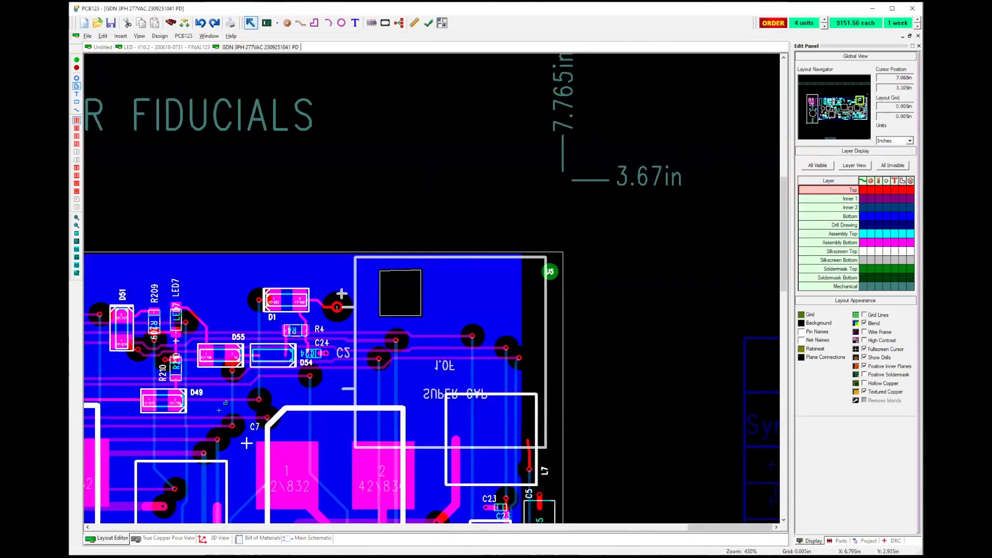
scroll(431, 287, "down", 1)
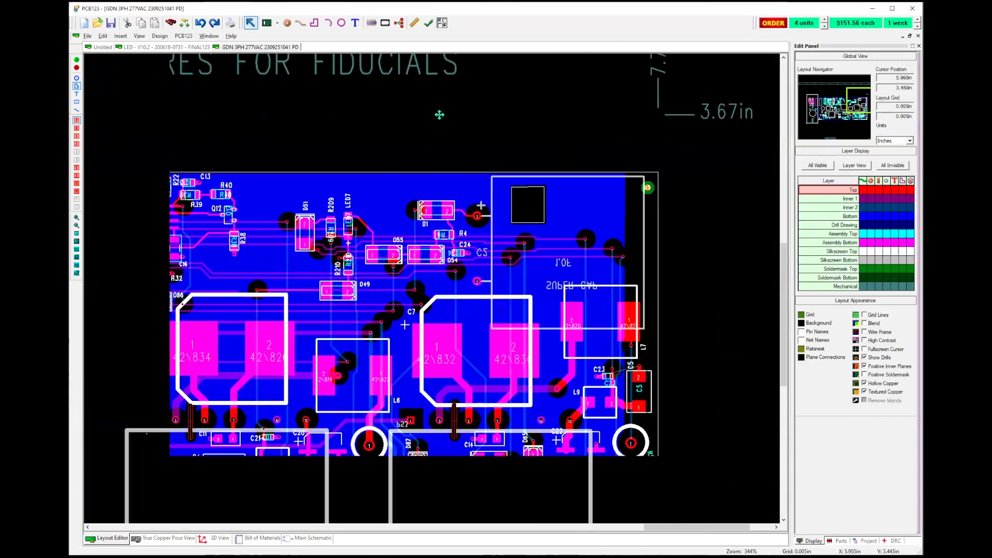
middle_click_drag(439, 115, 503, 62)
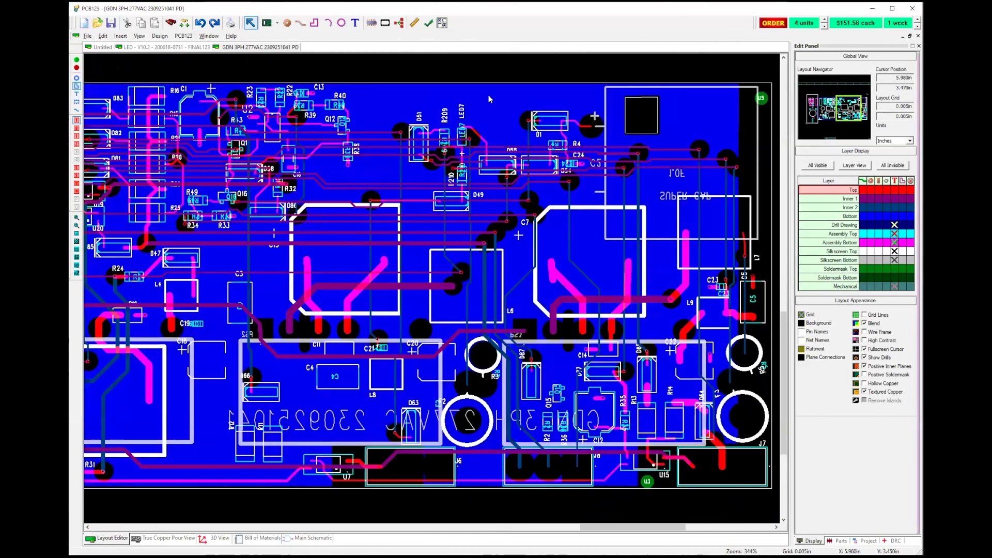
scroll(508, 58, "down", 1)
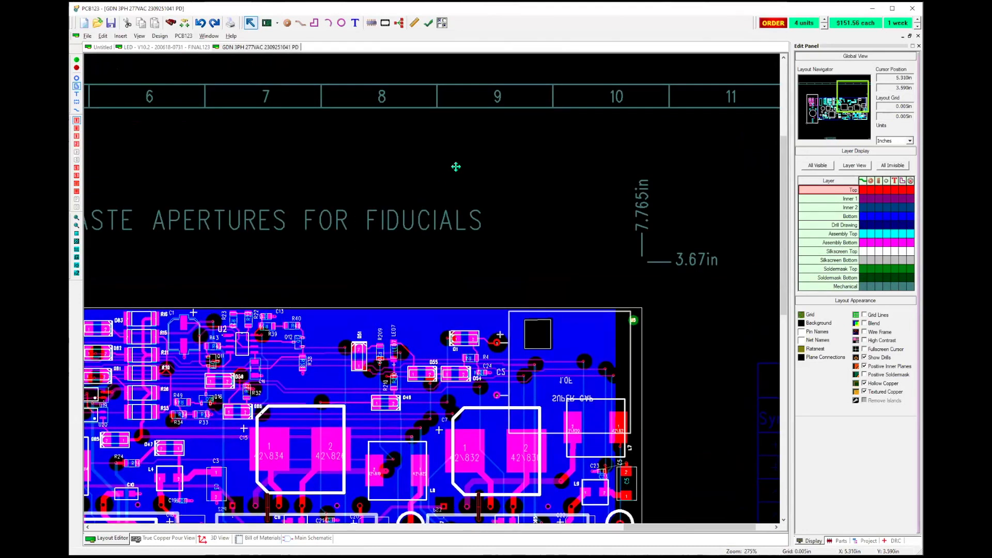
middle_click_drag(456, 166, 487, 96)
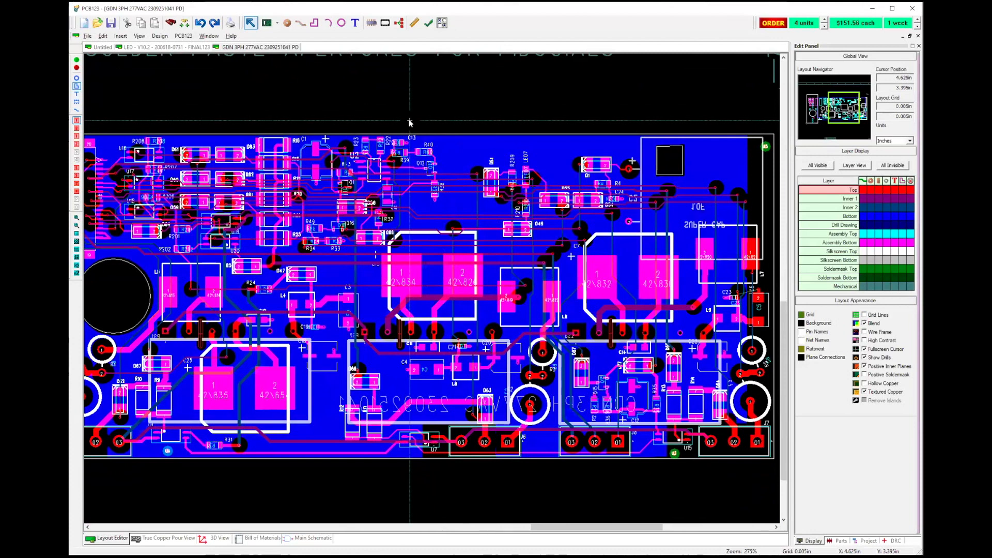
scroll(432, 287, "down", 1)
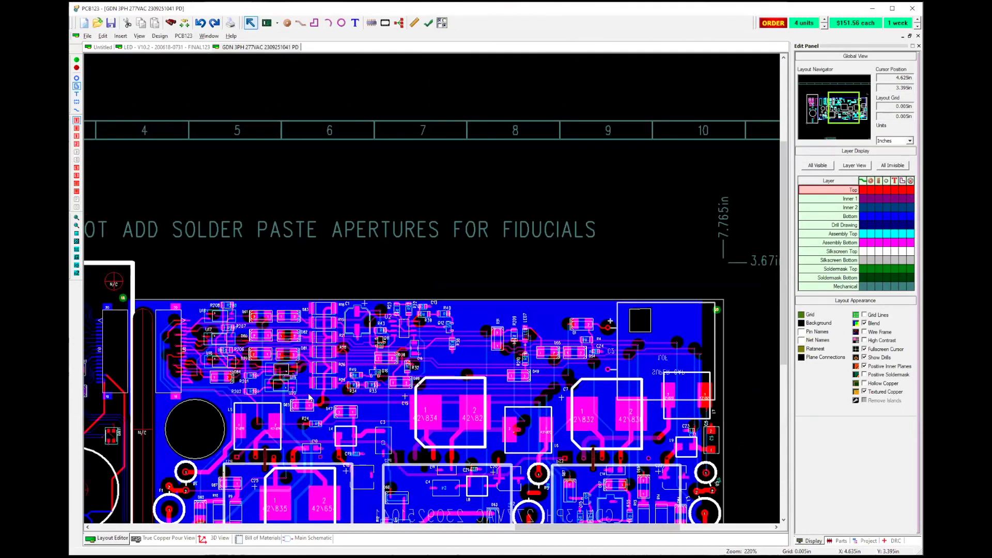
scroll(309, 396, "down", 1)
middle_click_drag(384, 213, 417, 154)
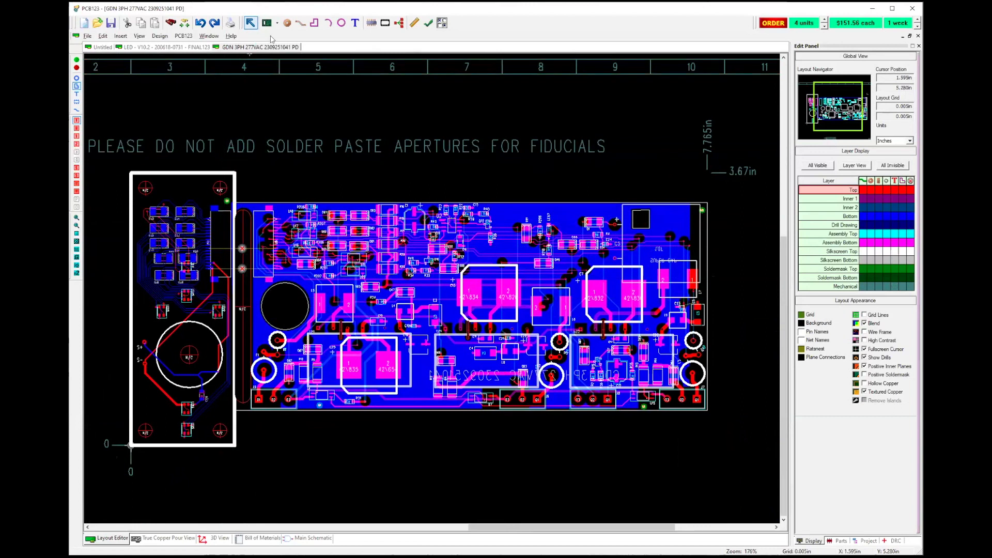
Draw a filled rectangular GND polygon on the Top layer, overlapping the right side of the square cutout in the super cap area
left_click(287, 24)
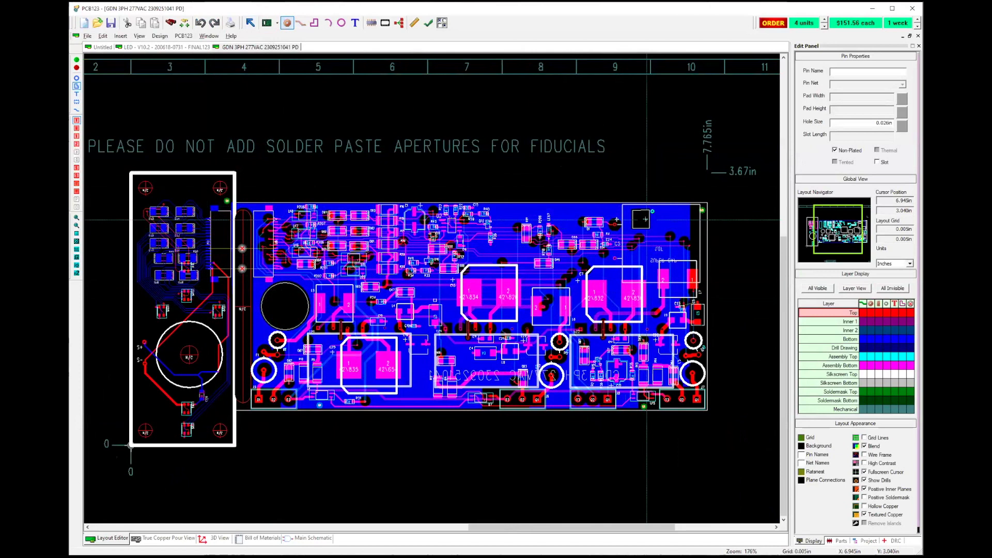
scroll(645, 219, "up", 2)
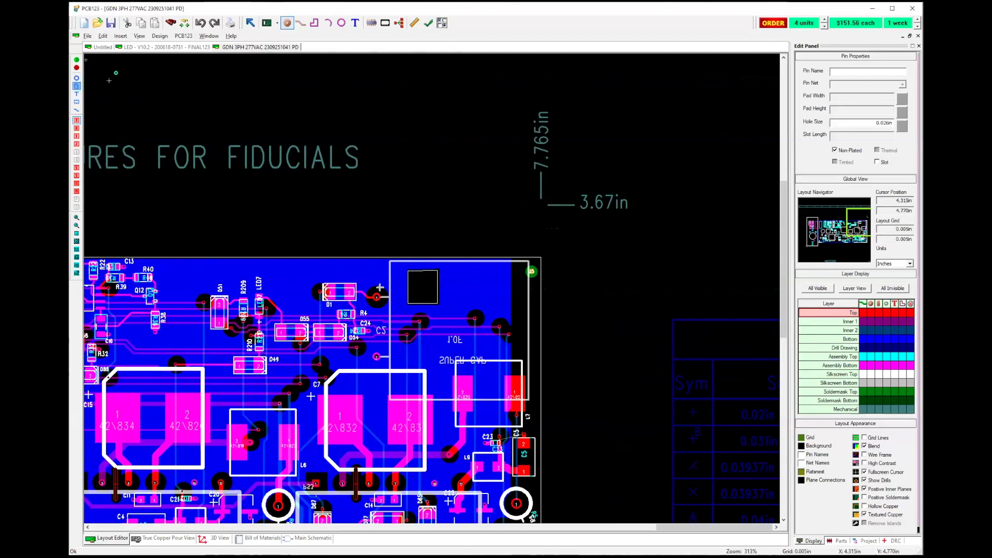
left_click(314, 23)
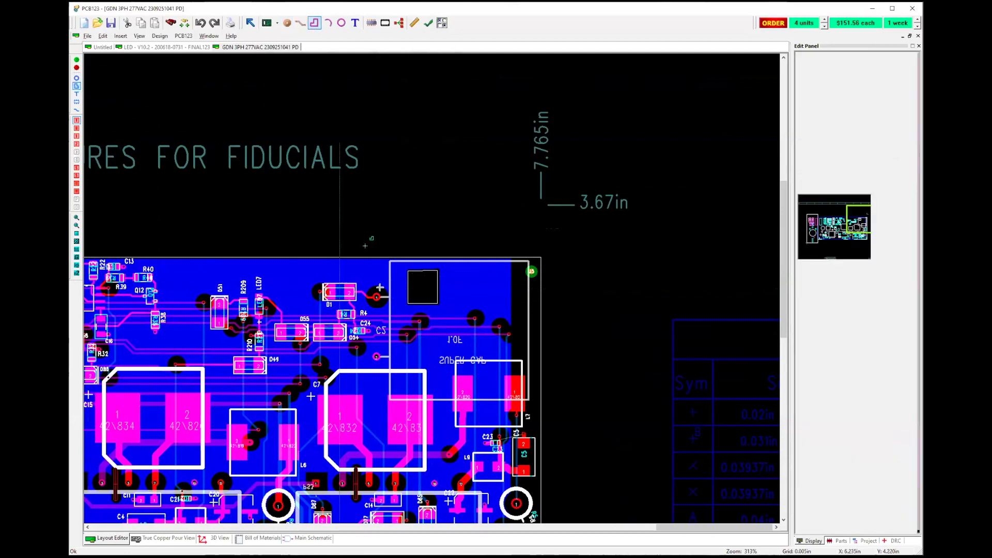
left_click(435, 285)
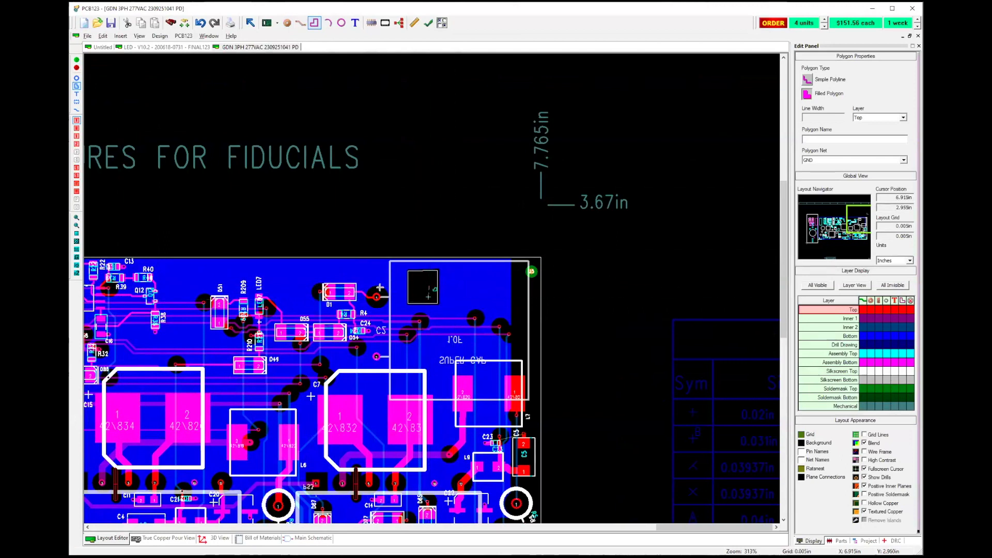
scroll(427, 287, "up", 2)
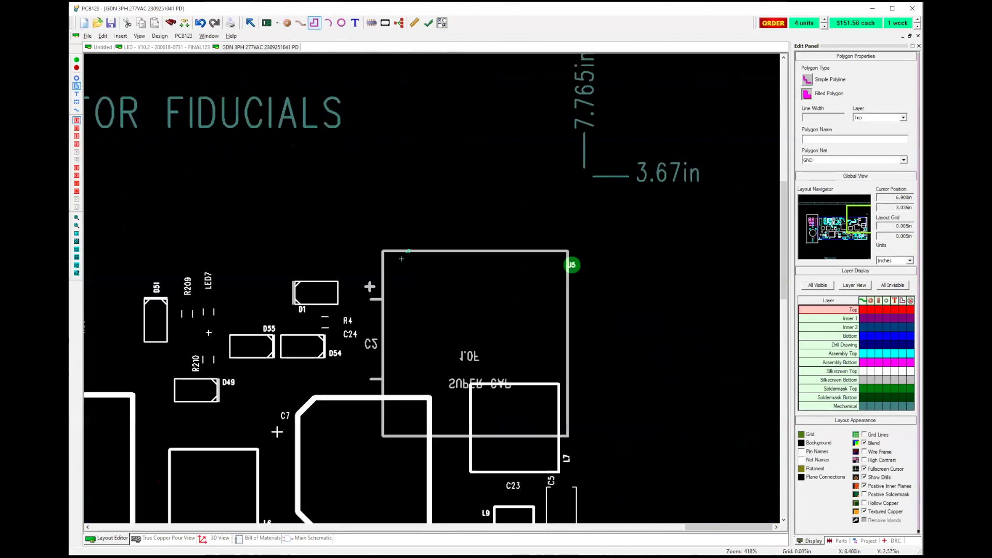
scroll(431, 287, "up", 2)
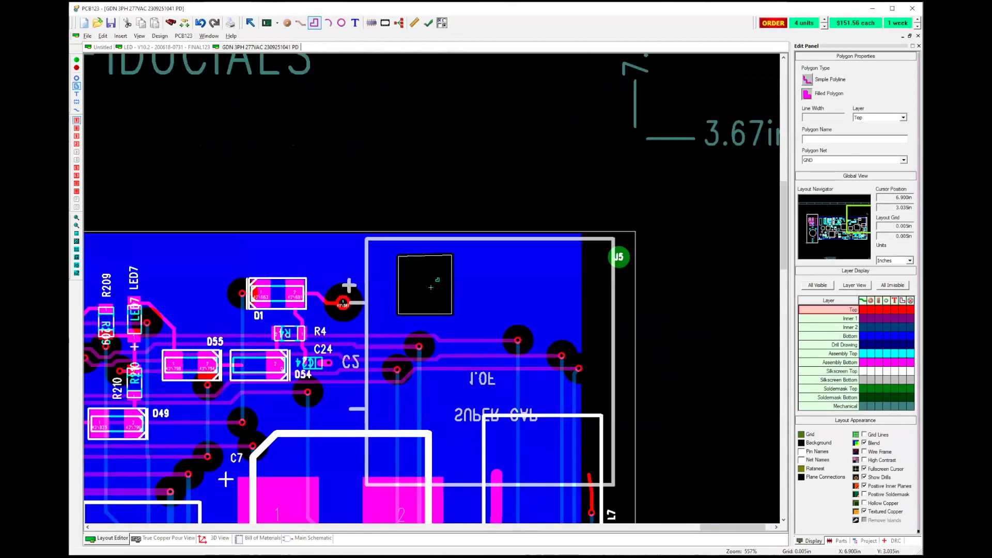
scroll(431, 287, "up", 2)
scroll(431, 287, "up", 2)
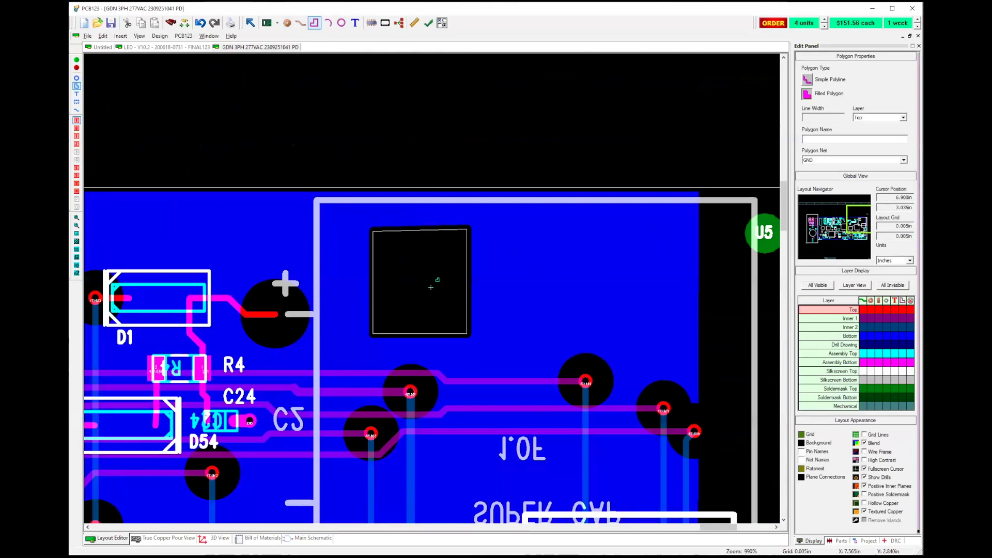
scroll(431, 287, "up", 2)
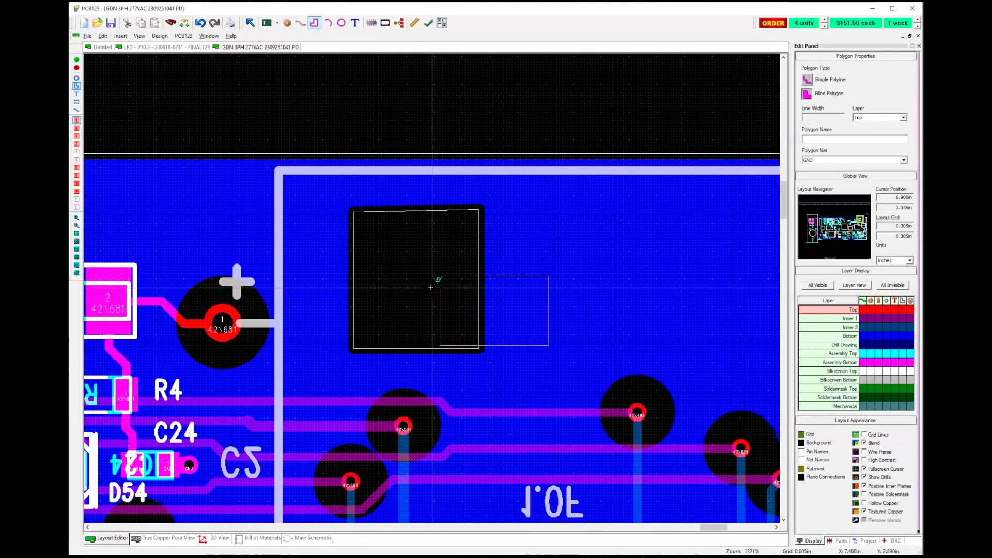
left_click(443, 274)
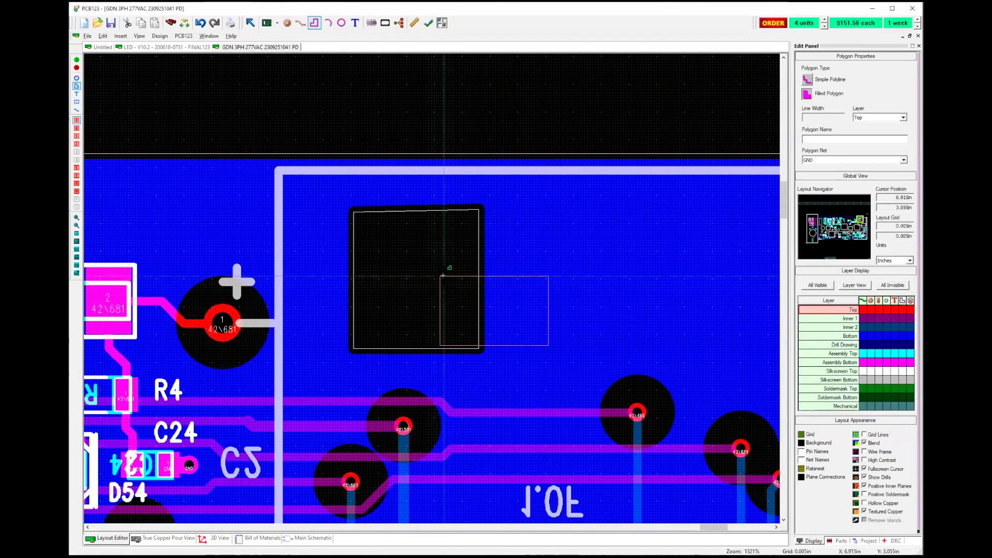
middle_click_drag(444, 274, 460, 296)
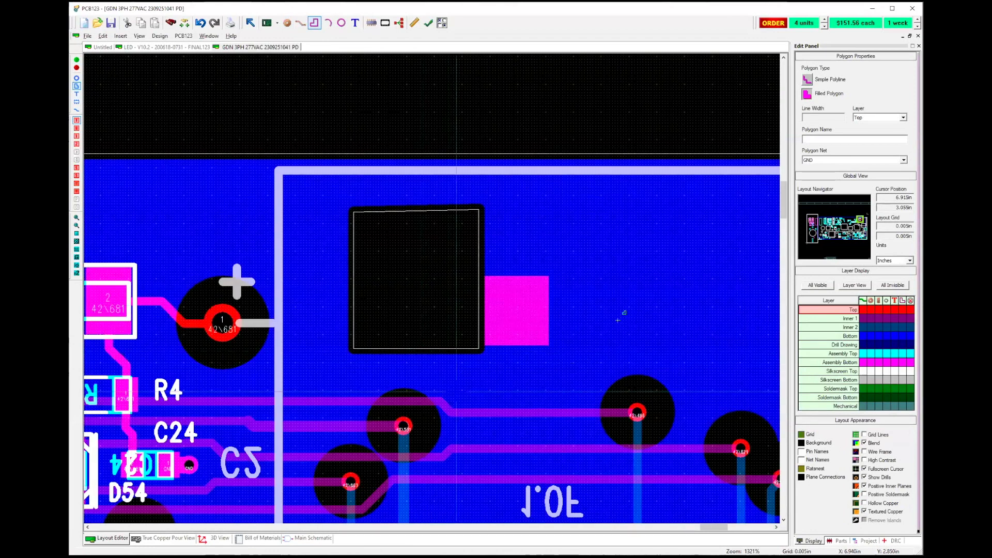
Run the design rule check on the whole layout and accept the DRC summary with all error types kept
scroll(432, 287, "down", 2)
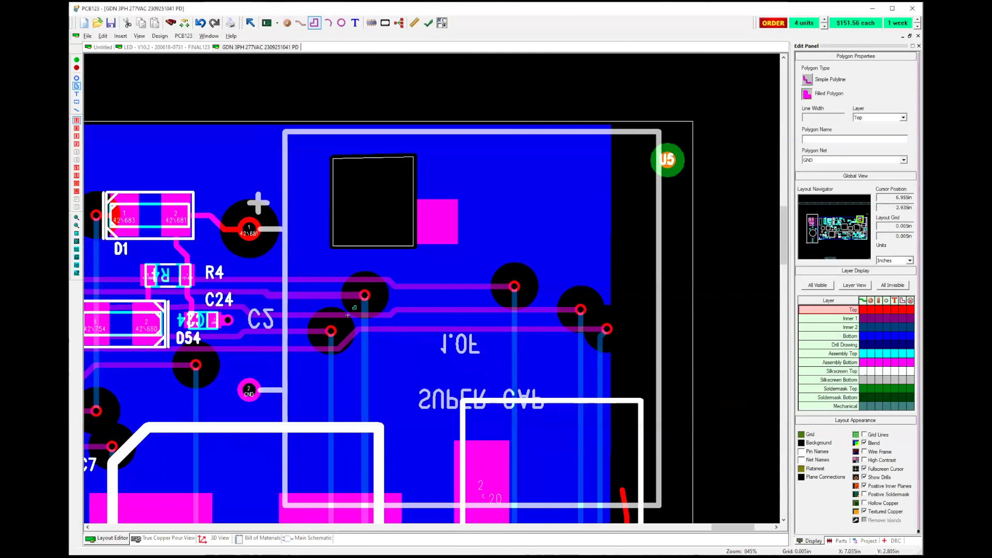
scroll(355, 259, "down", 1)
scroll(434, 281, "down", 1)
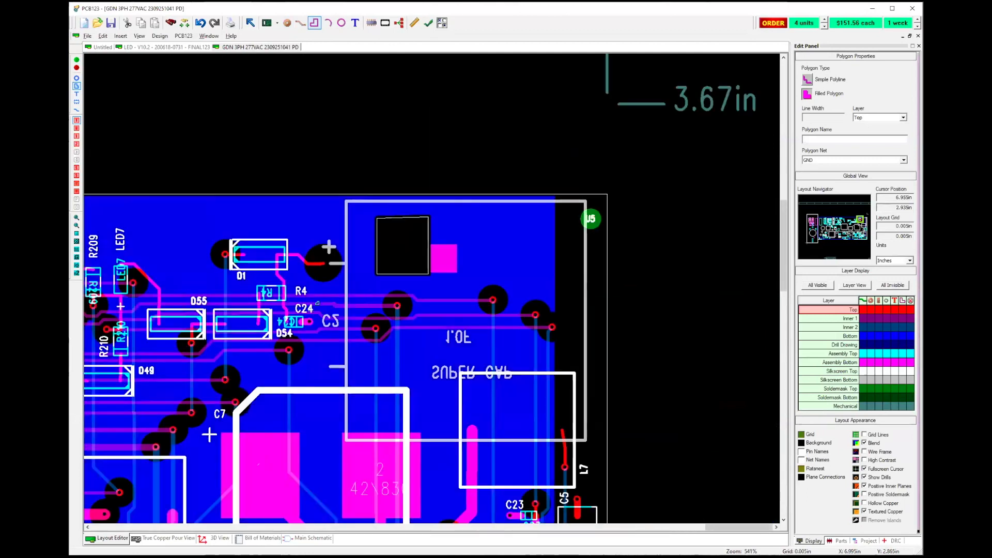
scroll(460, 234, "down", 1)
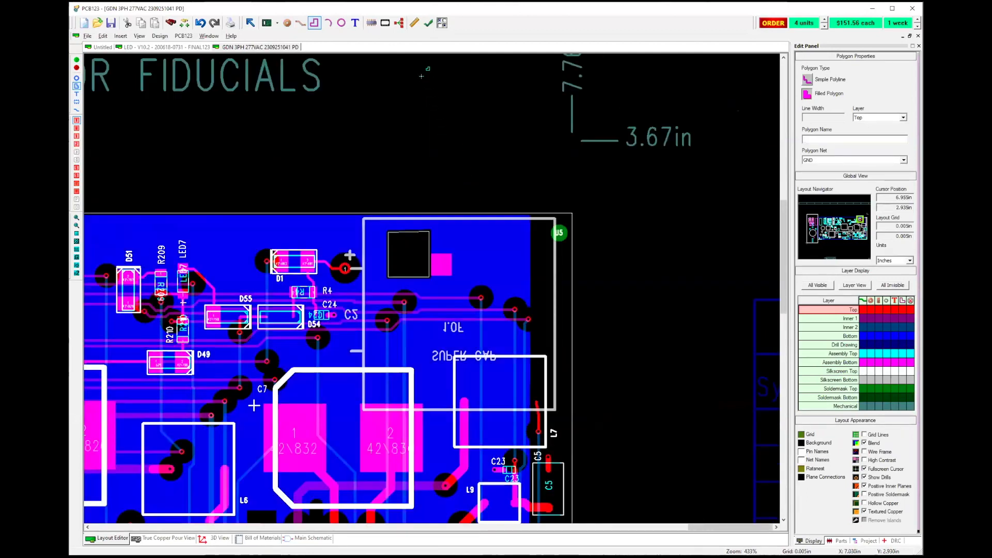
left_click(427, 25)
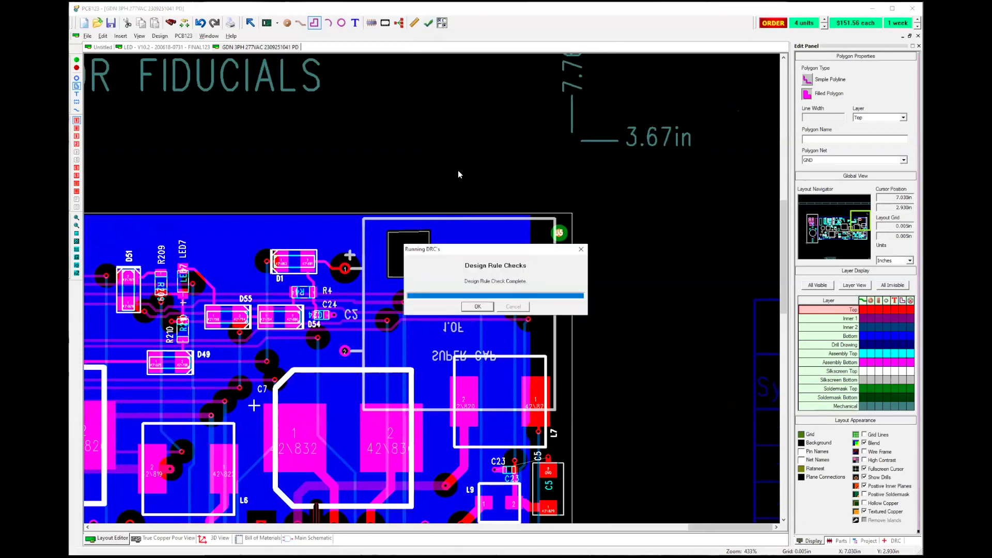
left_click(477, 306)
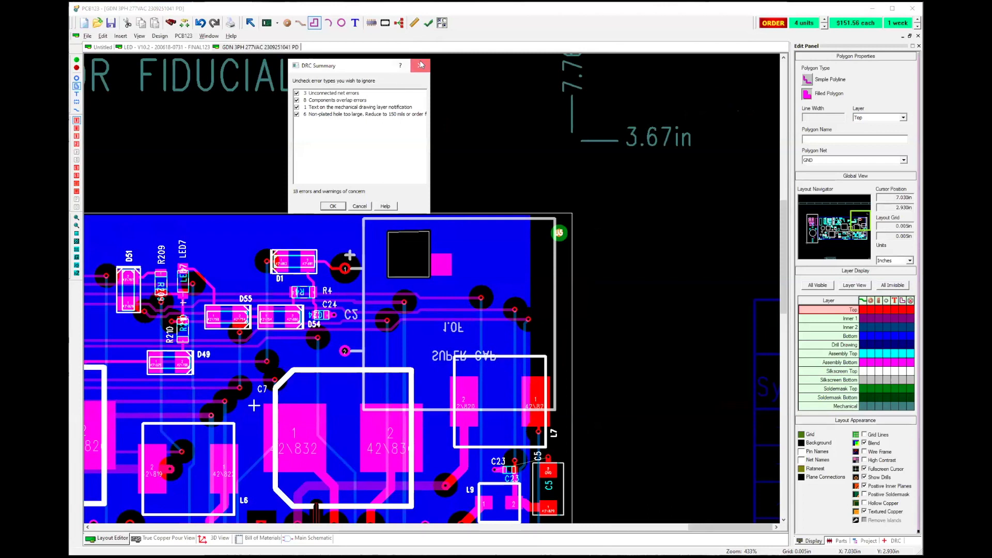
key("Return")
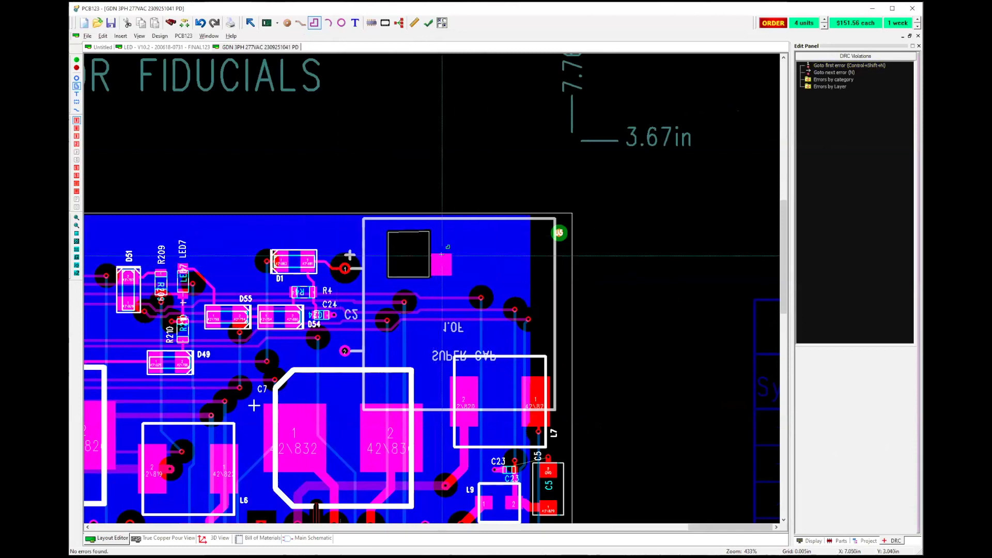
Undo the filled GND polygon drawn beside the square cutout
key("ctrl+z")
key("ctrl+z")
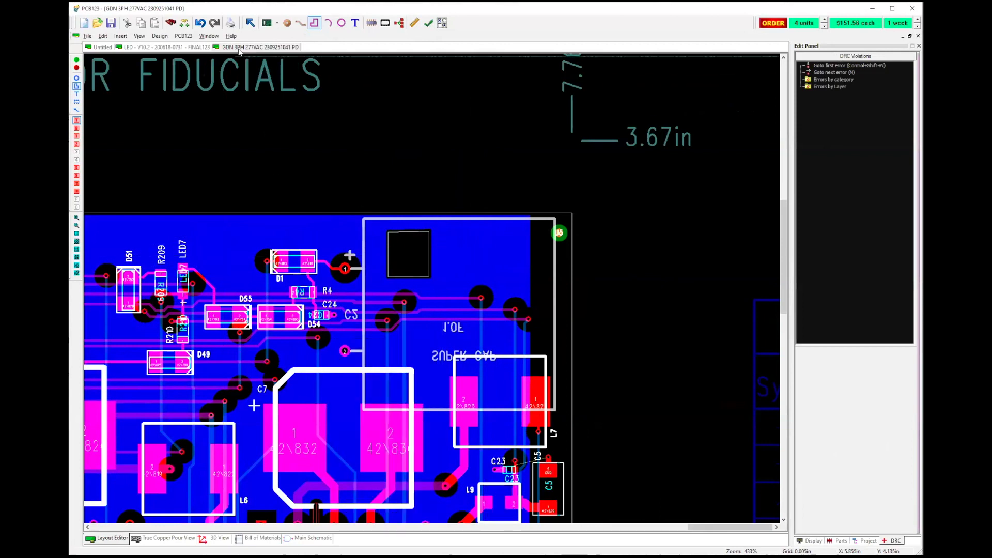
Add a circular board cutout overlapping the right edge of the square cutout in the super cap area
left_click(263, 24)
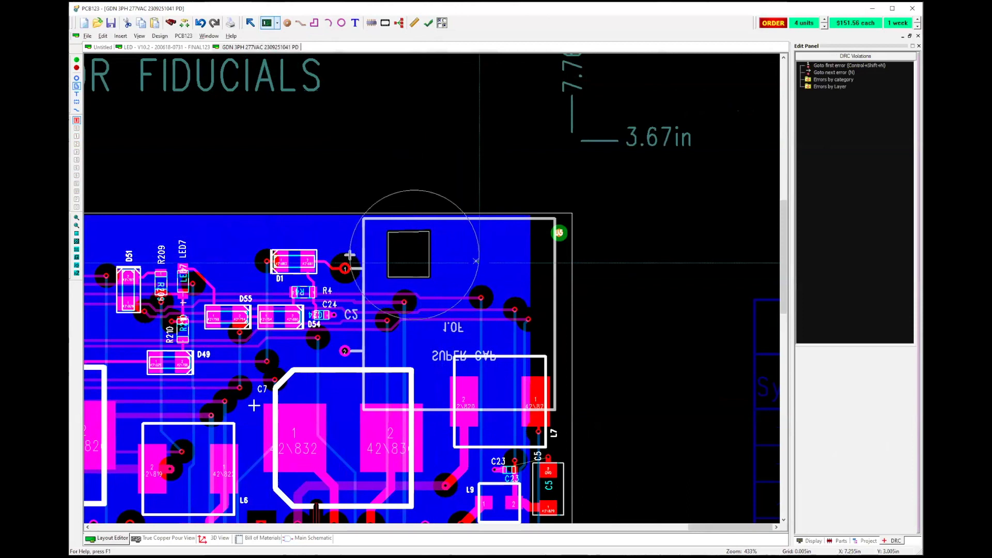
left_click(433, 255)
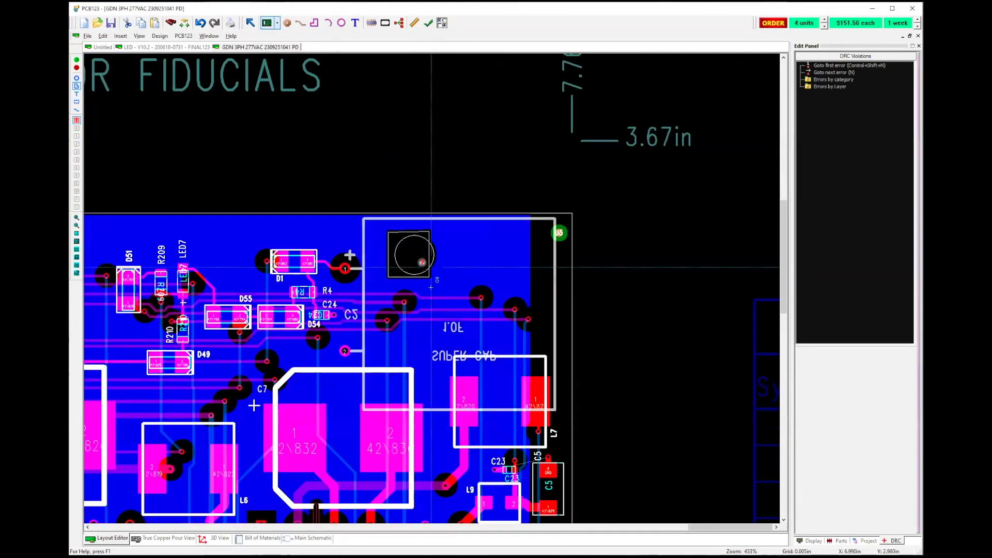
scroll(428, 266, "up", 1)
scroll(428, 266, "up", 1)
scroll(431, 286, "up", 1)
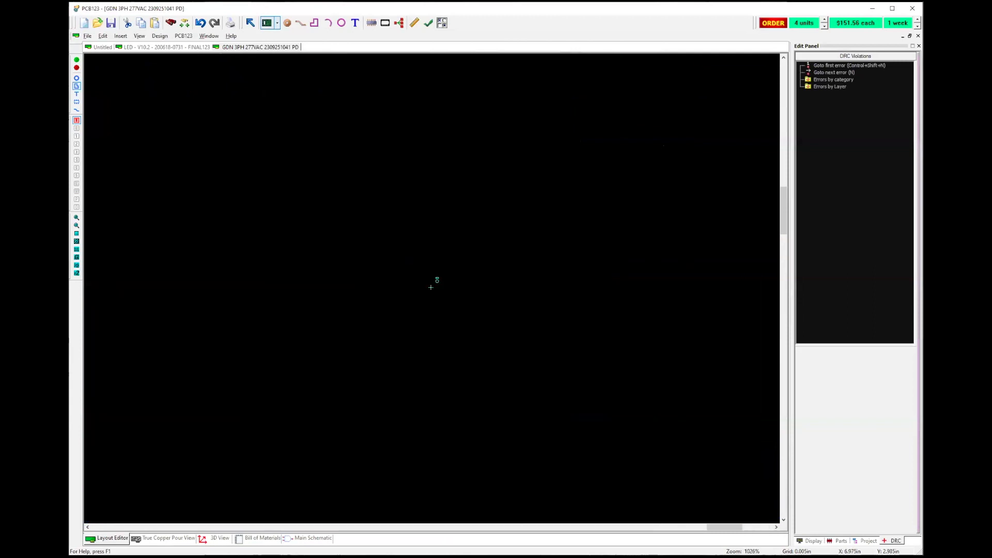
scroll(426, 200, "up", 1)
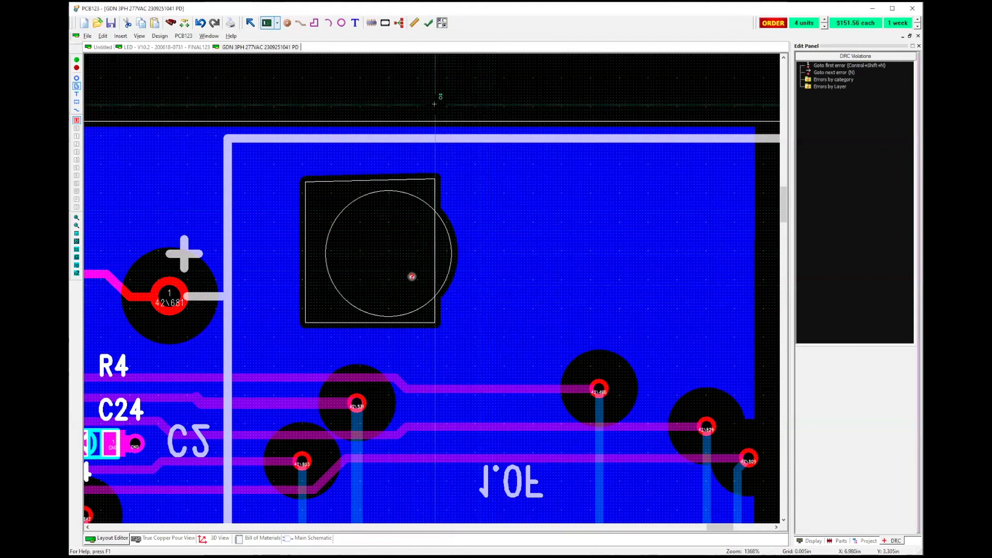
Hide the copper polygons of the Bottom layer in the layer display settings
scroll(324, 243, "down", 2)
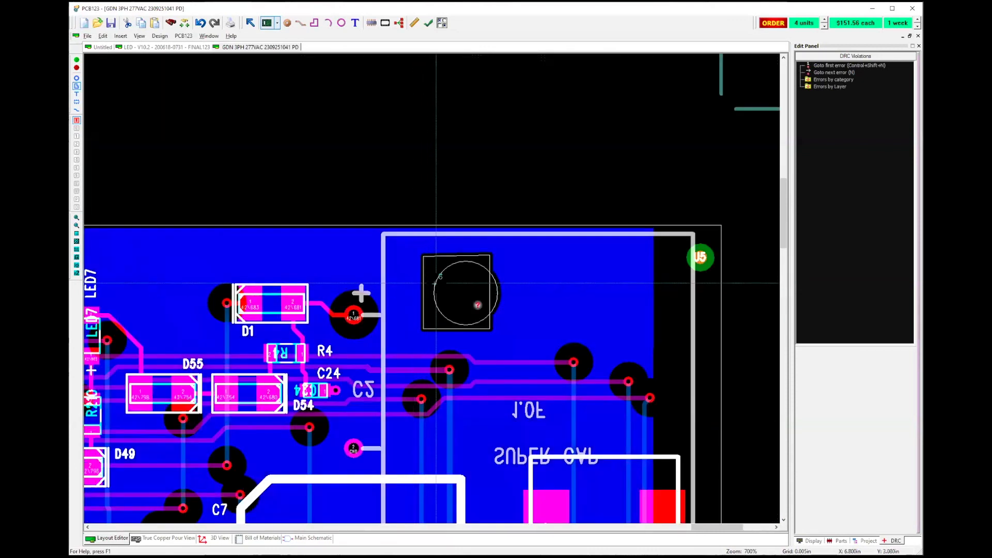
scroll(264, 292, "down", 1)
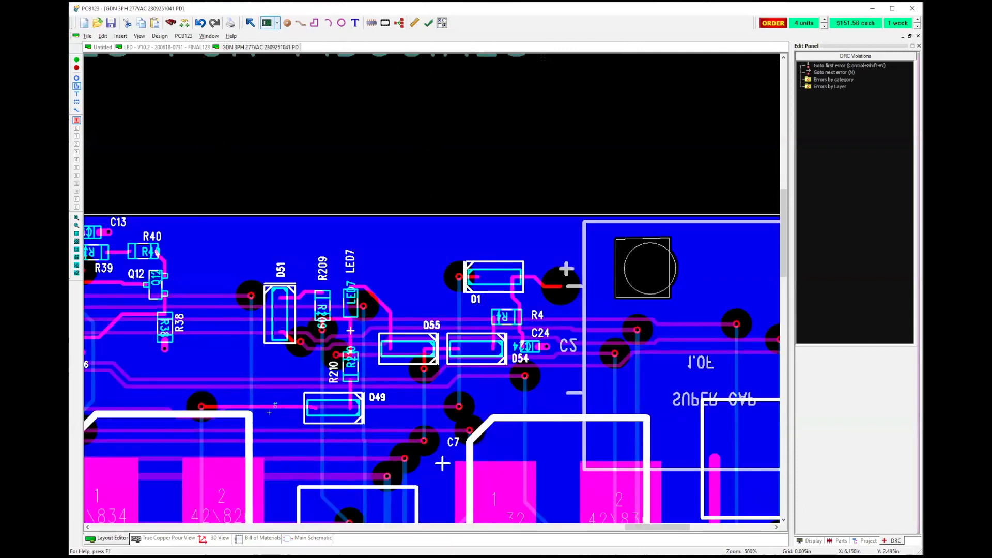
scroll(428, 288, "down", 1)
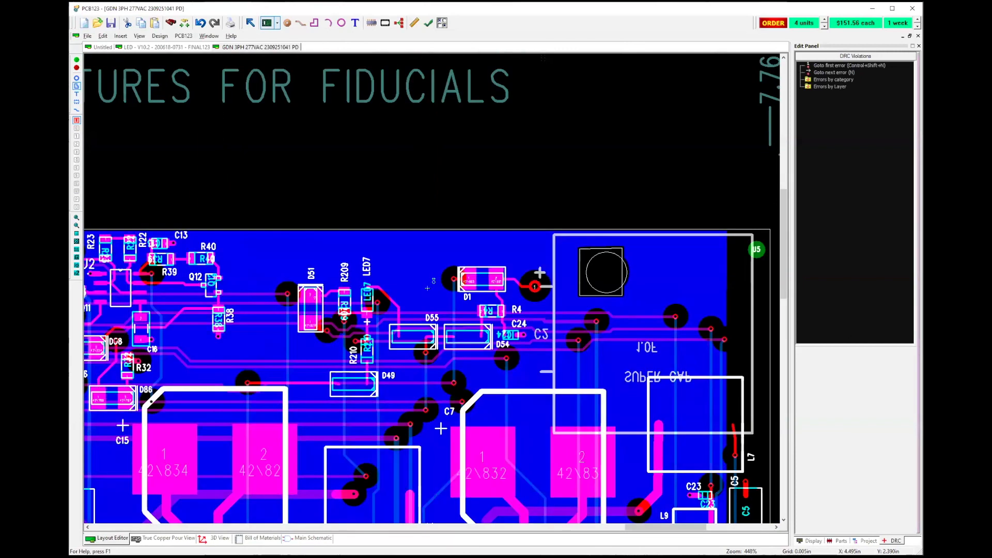
scroll(427, 288, "down", 1)
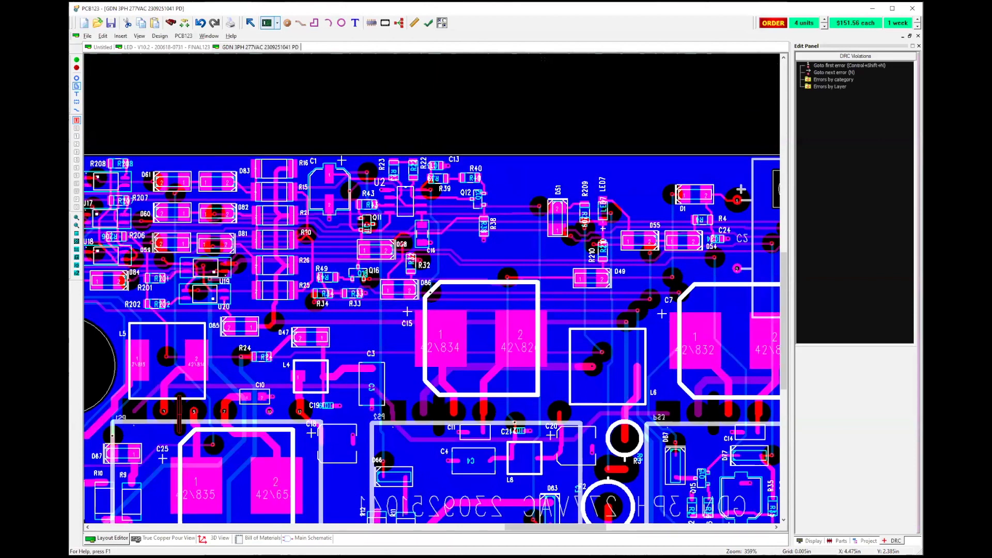
scroll(434, 291, "down", 1)
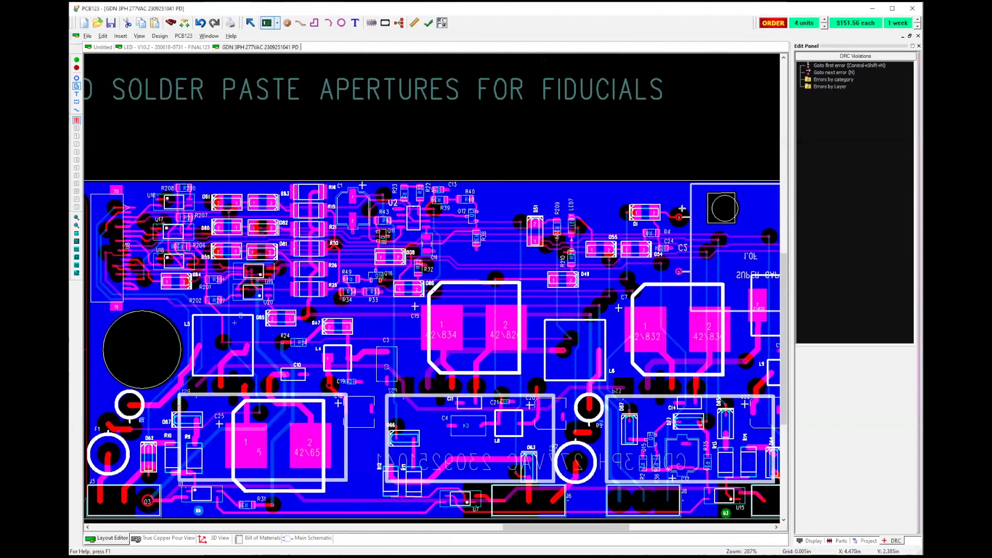
middle_click_drag(451, 267, 617, 215)
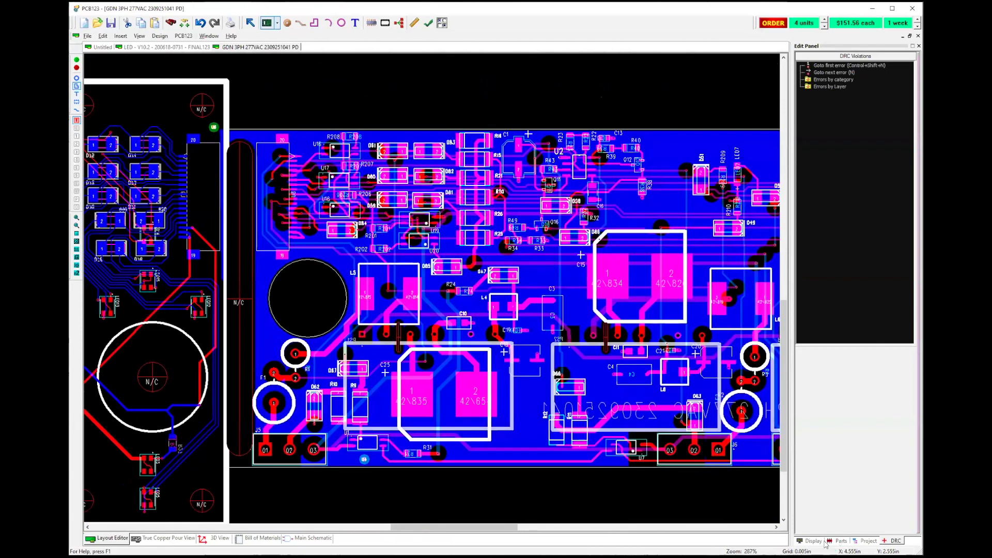
left_click(822, 541)
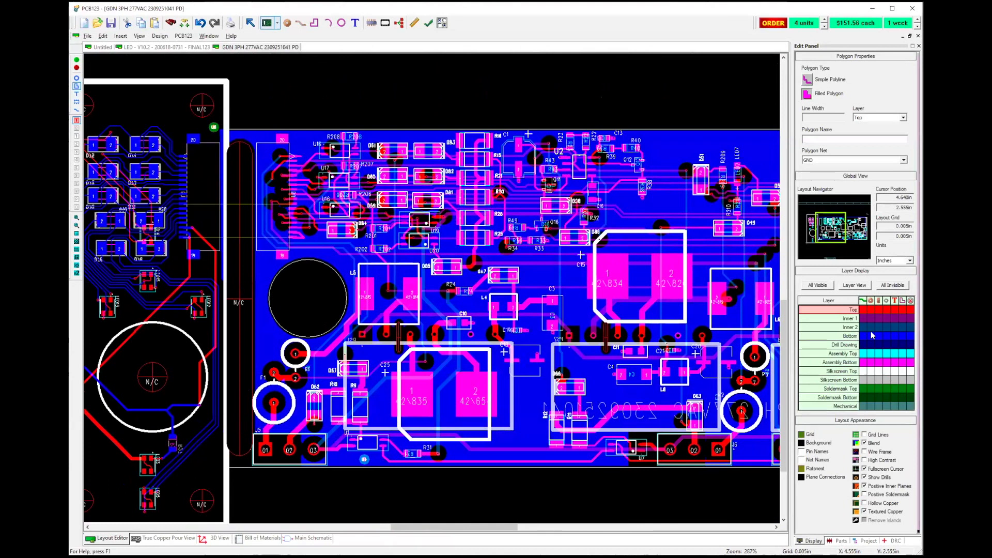
left_click(871, 336)
left_click(899, 337)
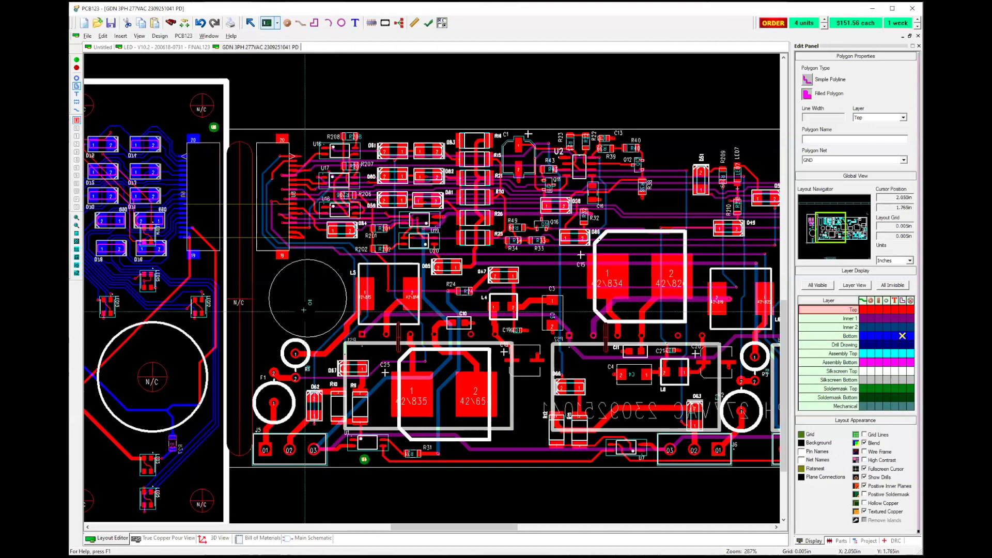
scroll(378, 305, "up", 1)
scroll(436, 289, "up", 1)
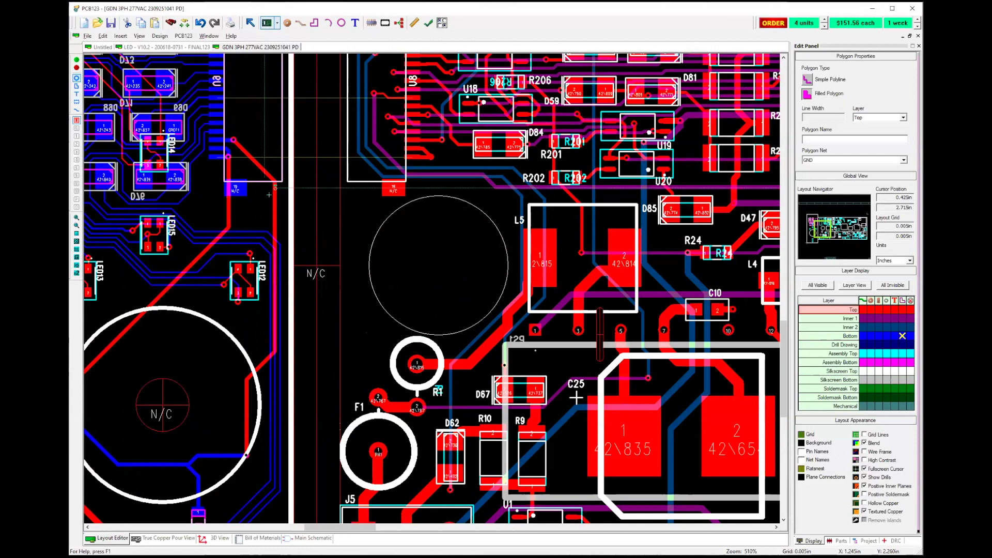
right_click(320, 264)
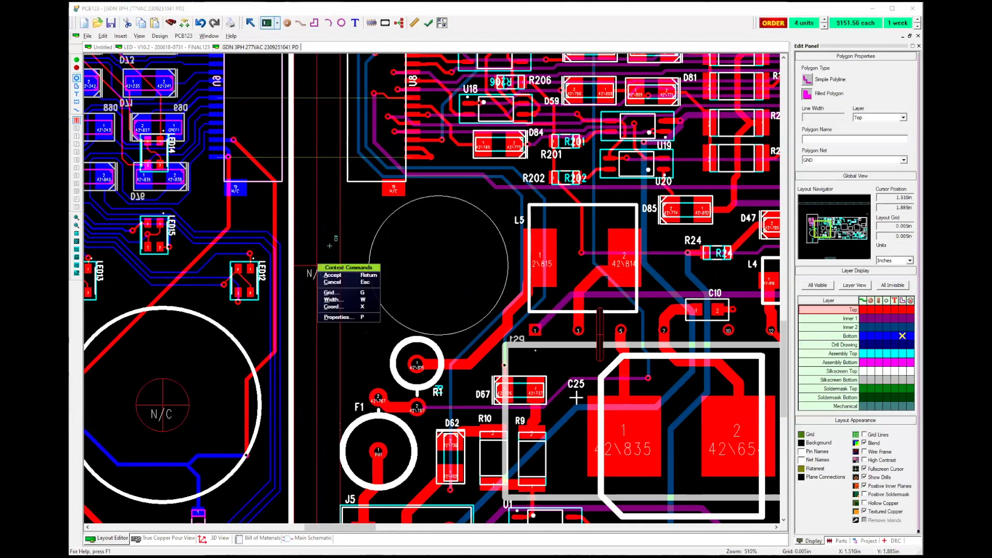
left_click(358, 222)
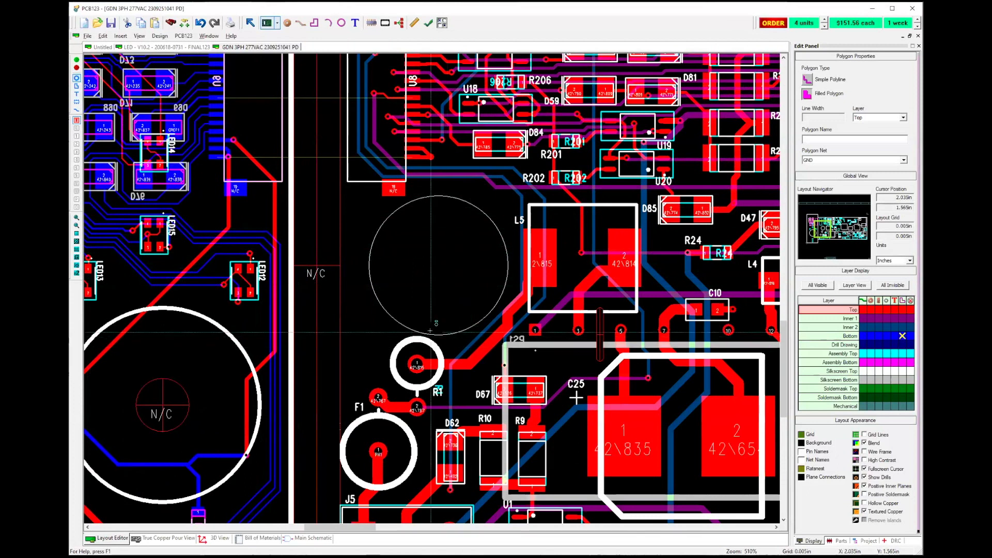
Start a non-plated slotted pin with a hole size of 0.25 in
left_click(287, 23)
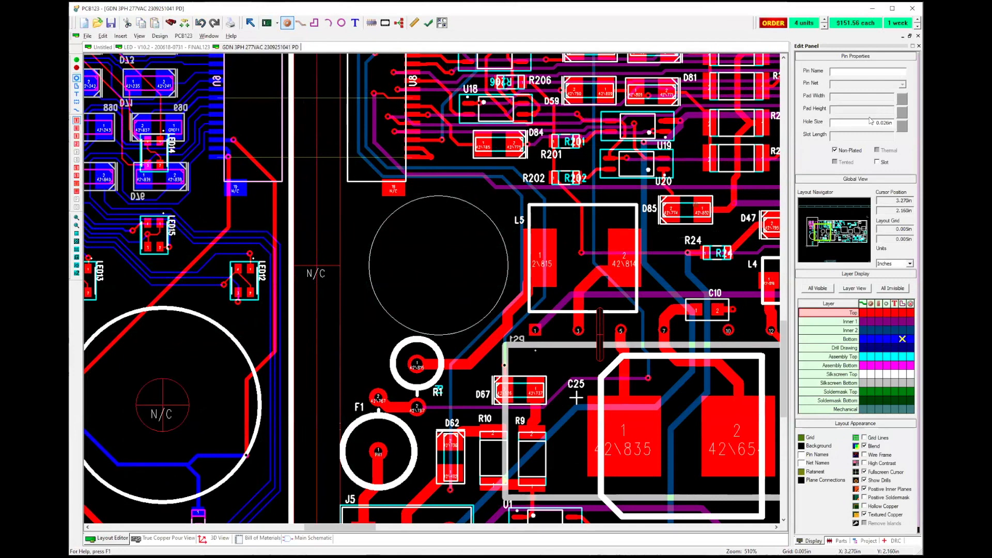
left_click(877, 162)
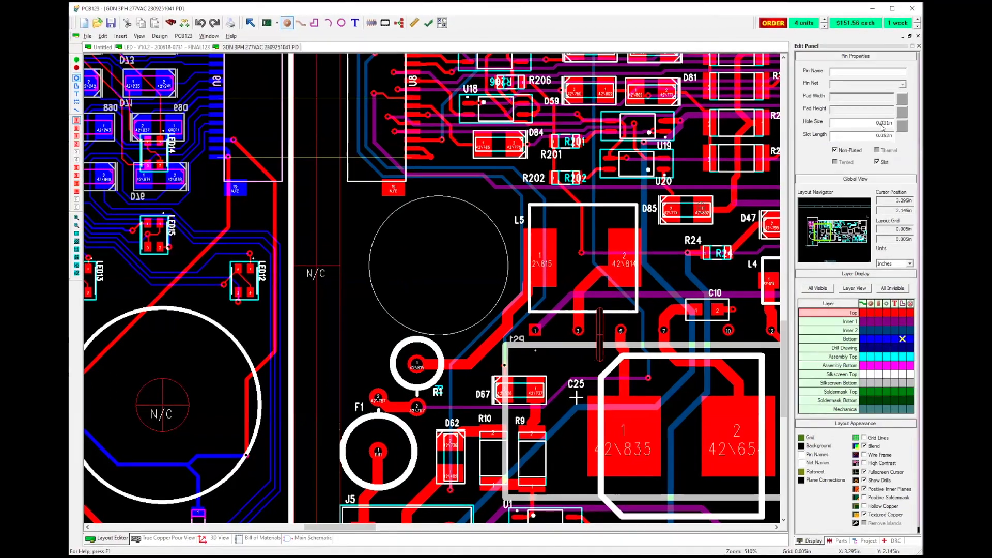
left_click_drag(881, 123, 900, 128)
type("25")
key("Return")
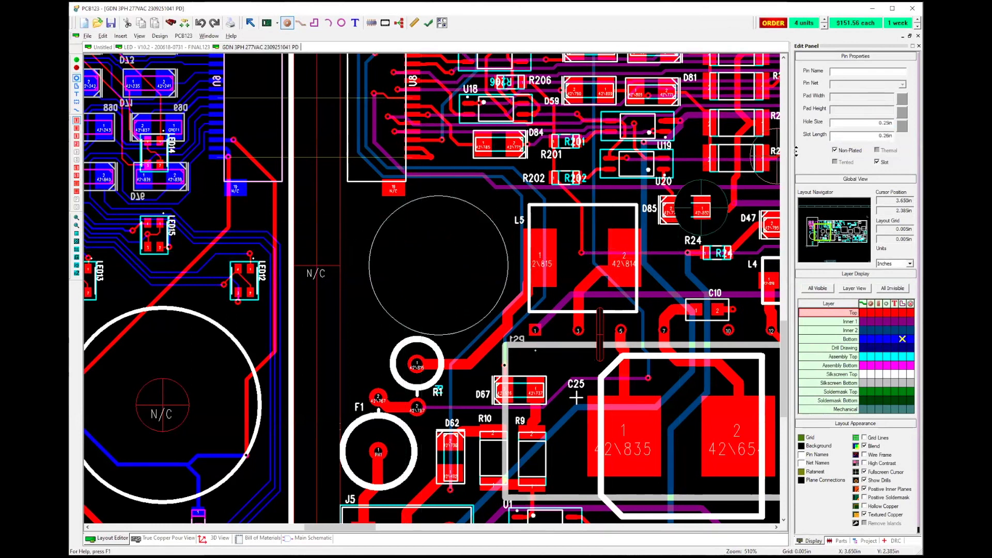
Set the pin's slot length to 26 in, keeping the 0.25 in hole size
double_click(885, 122)
type("2")
left_click(886, 137)
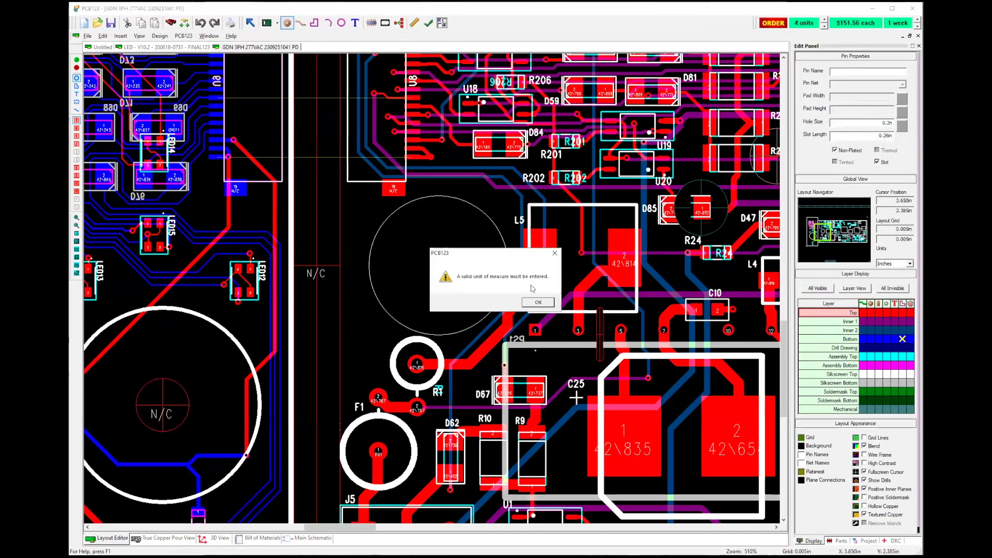
left_click(538, 302)
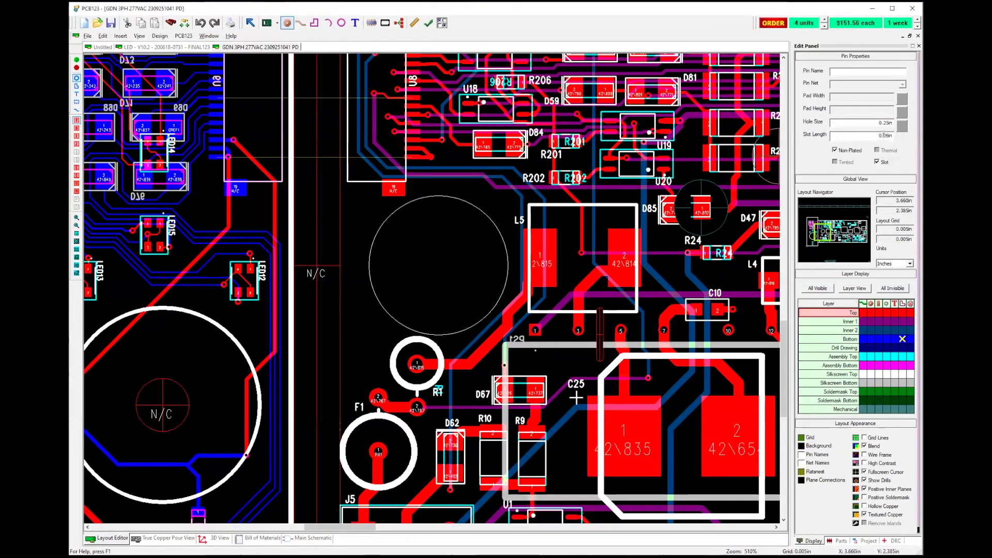
double_click(870, 135)
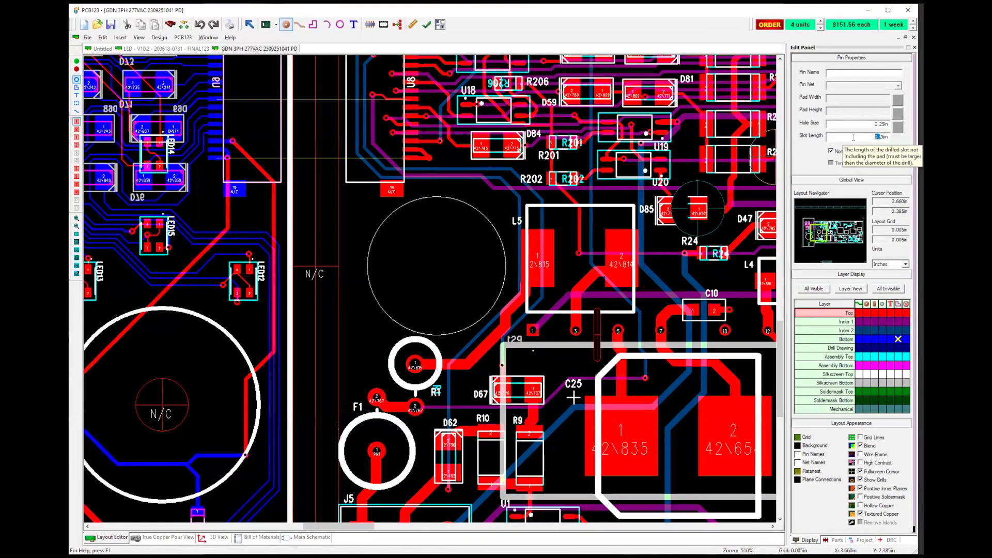
key("Delete")
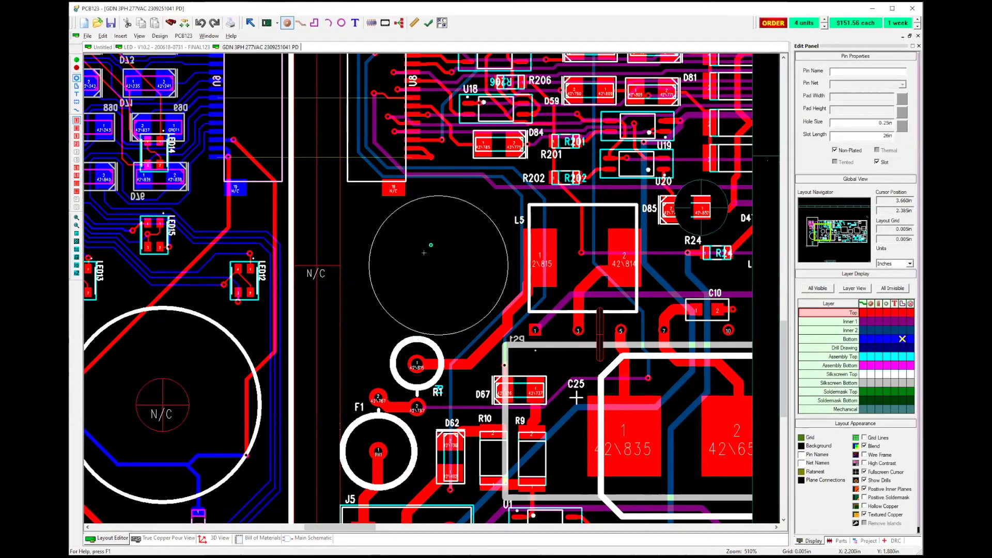
Place the slotted hole horizontally over the circular cutout, at about X 2.445 in and Y 1.9 in
left_click_drag(391, 256, 303, 282)
scroll(309, 274, "down", 1)
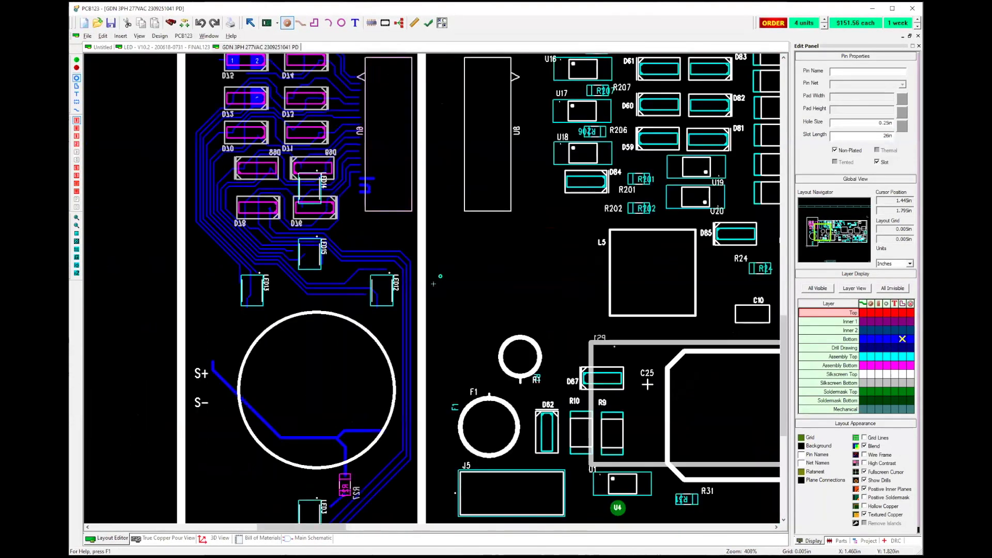
left_click_drag(435, 274, 533, 335)
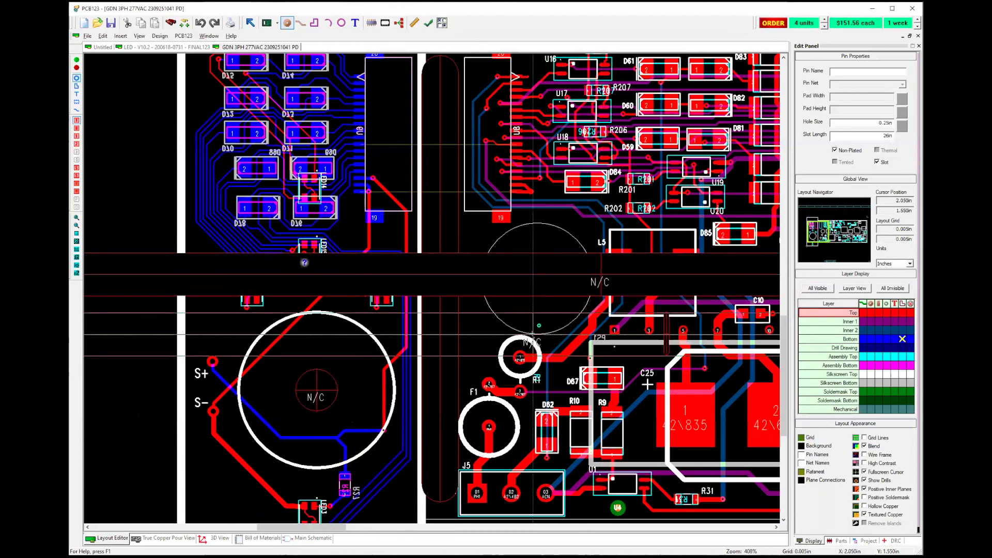
scroll(532, 334, "down", 1)
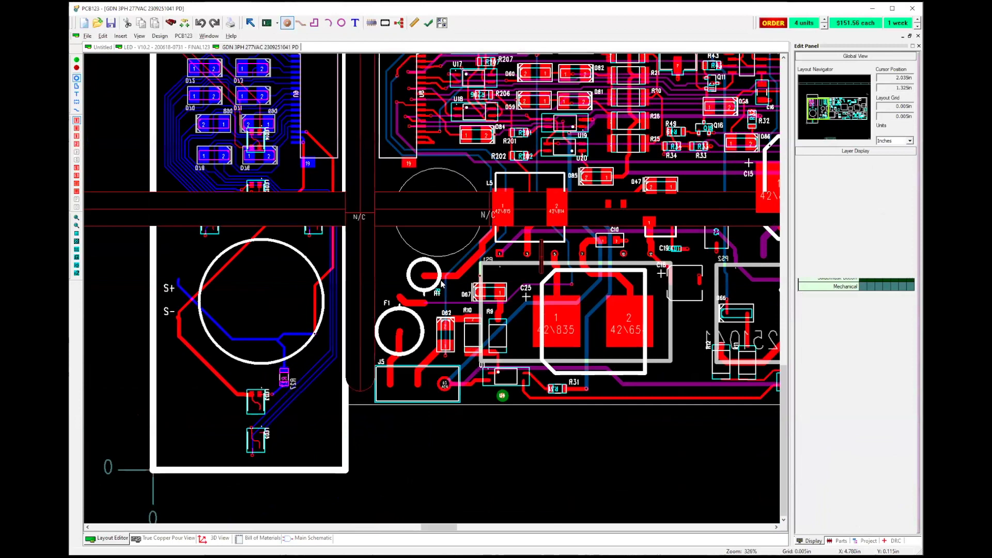
Shorten the horizontal slotted hole by setting its slot length to 2 in
scroll(441, 284, "down", 4)
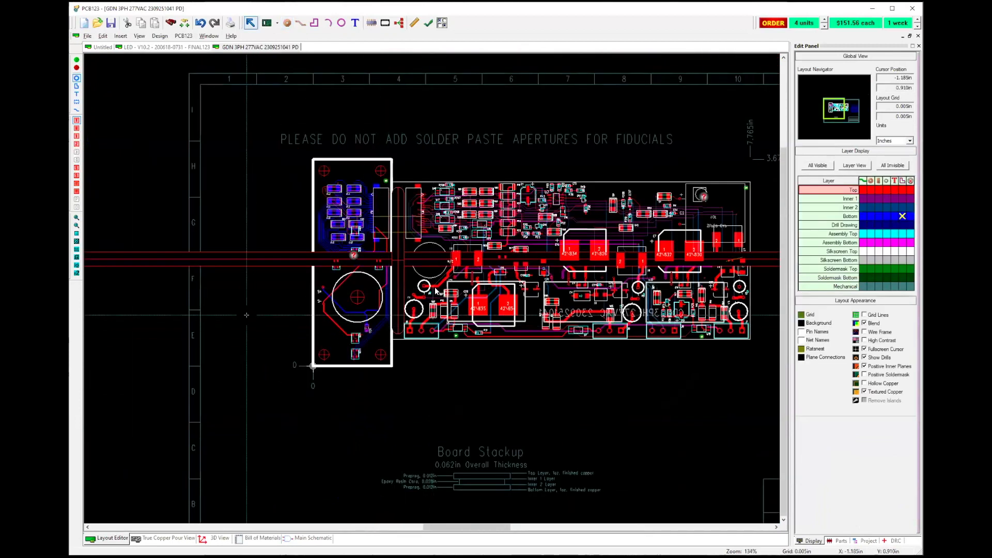
scroll(435, 289, "down", 1)
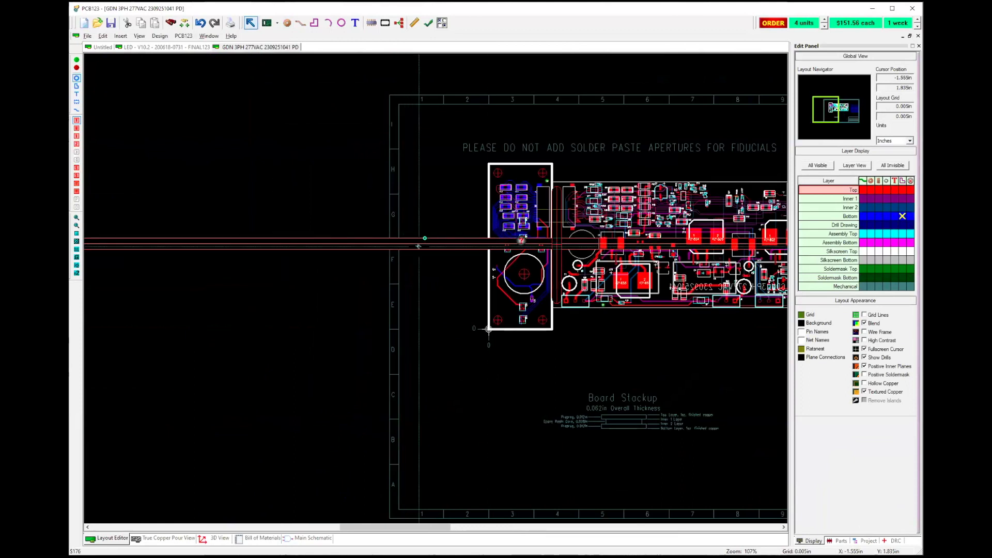
mouse_move(419, 246)
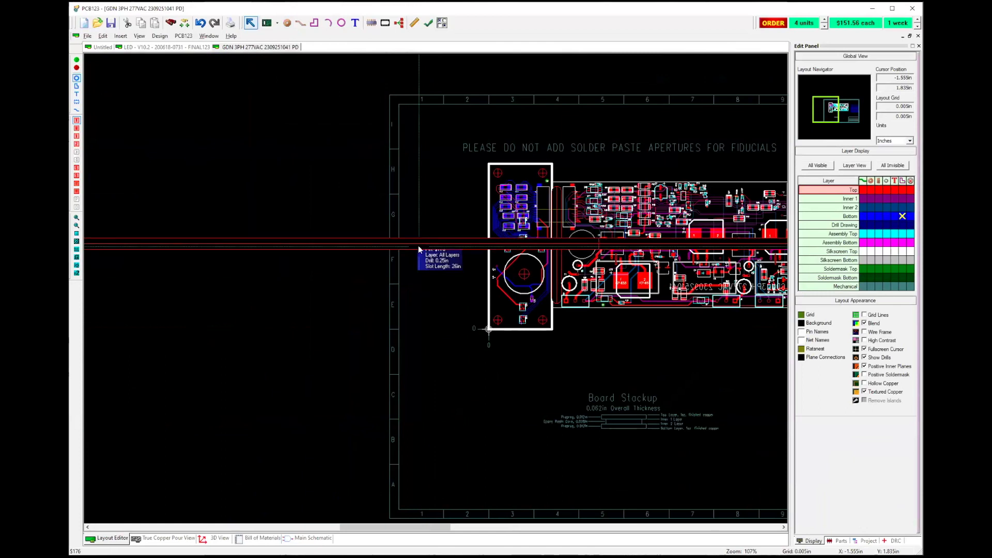
double_click(418, 247)
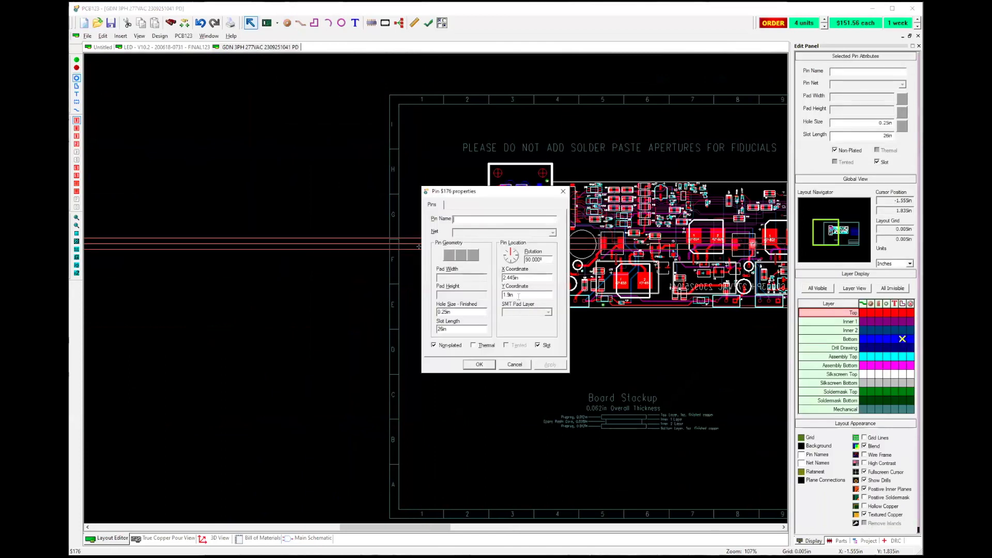
double_click(440, 329)
type("2")
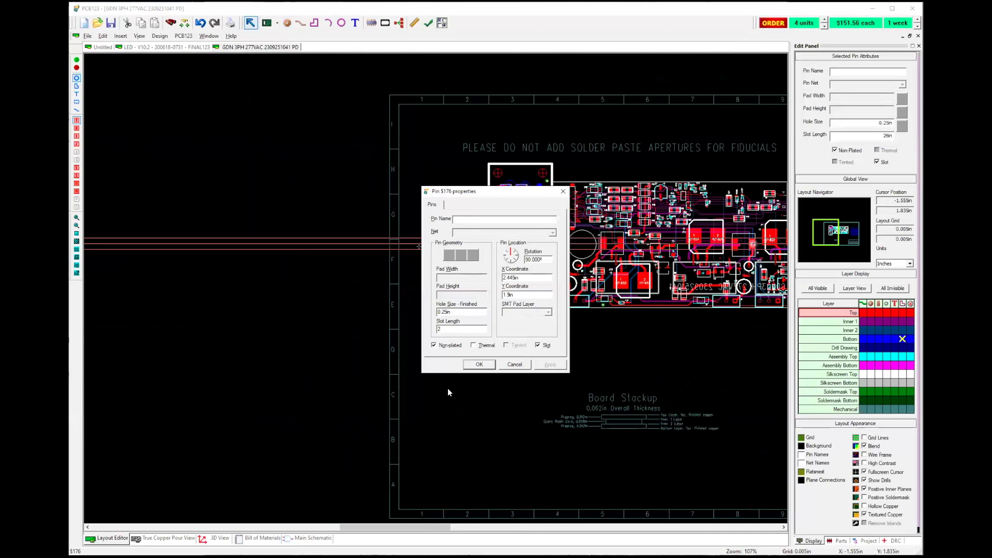
left_click(479, 364)
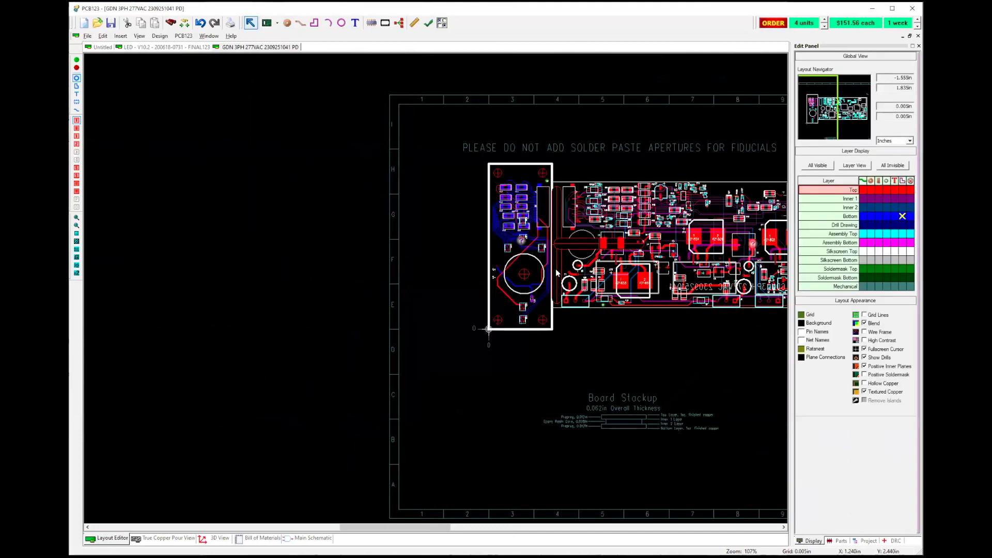
Rotate the 2 in slotted hole to run vertically beside the circular cutout
scroll(556, 273, "up", 3)
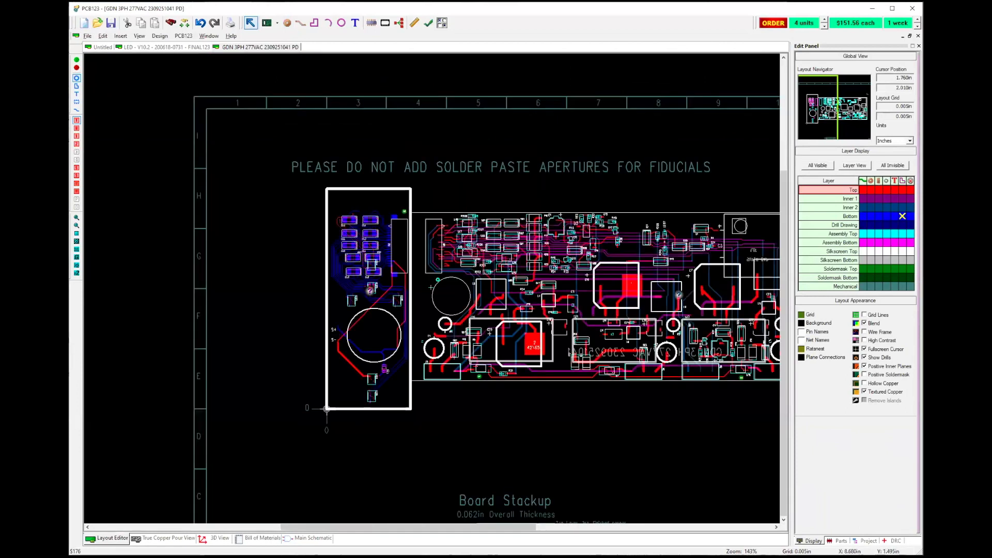
scroll(431, 288, "up", 3)
scroll(431, 287, "up", 3)
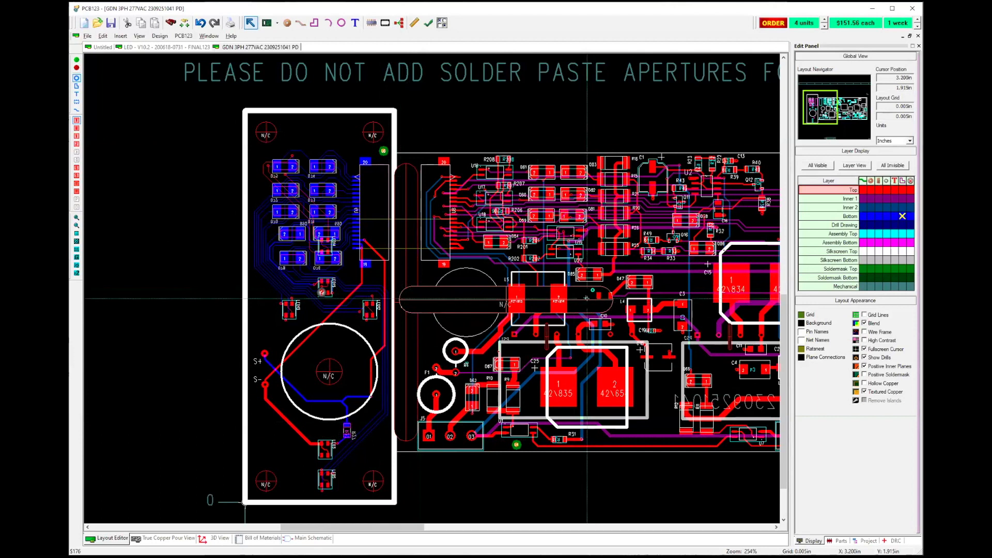
scroll(587, 298, "down", 2)
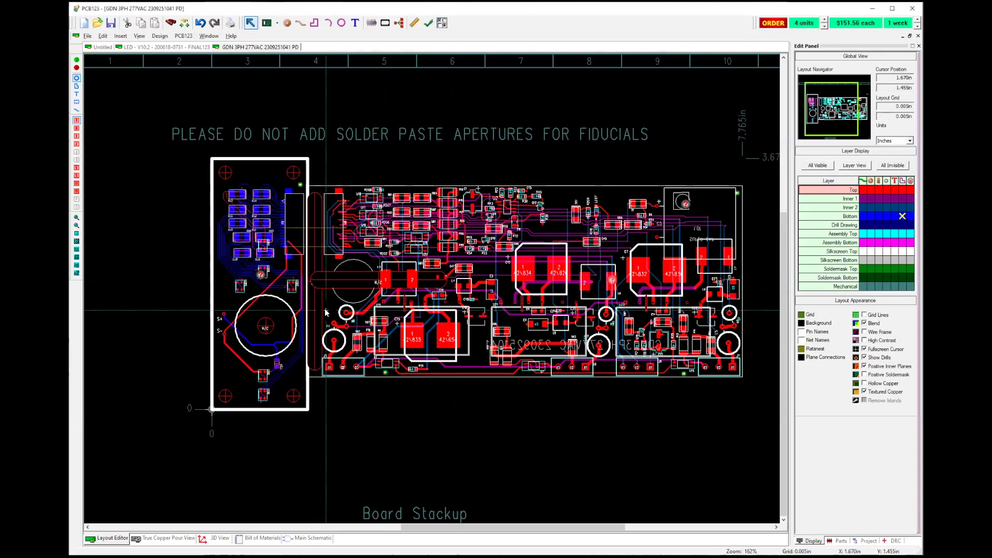
mouse_move(312, 280)
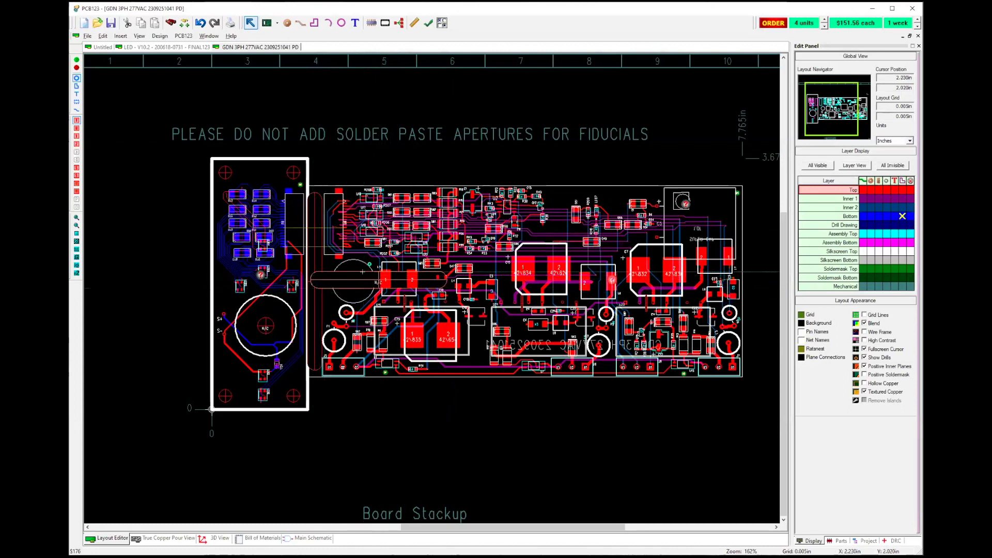
key("r")
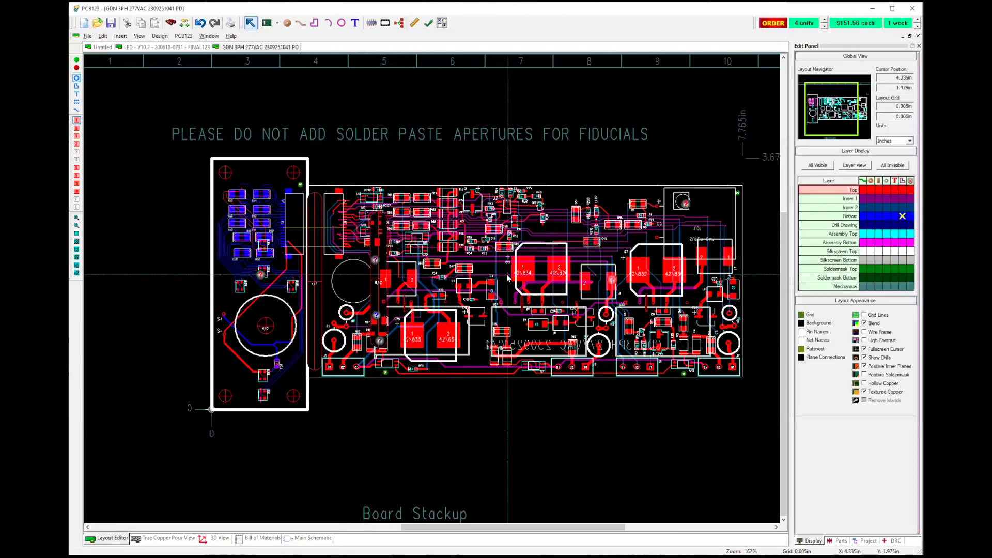
Try to set the slotted hole's rotation to 25° in its pin properties
left_click(378, 269)
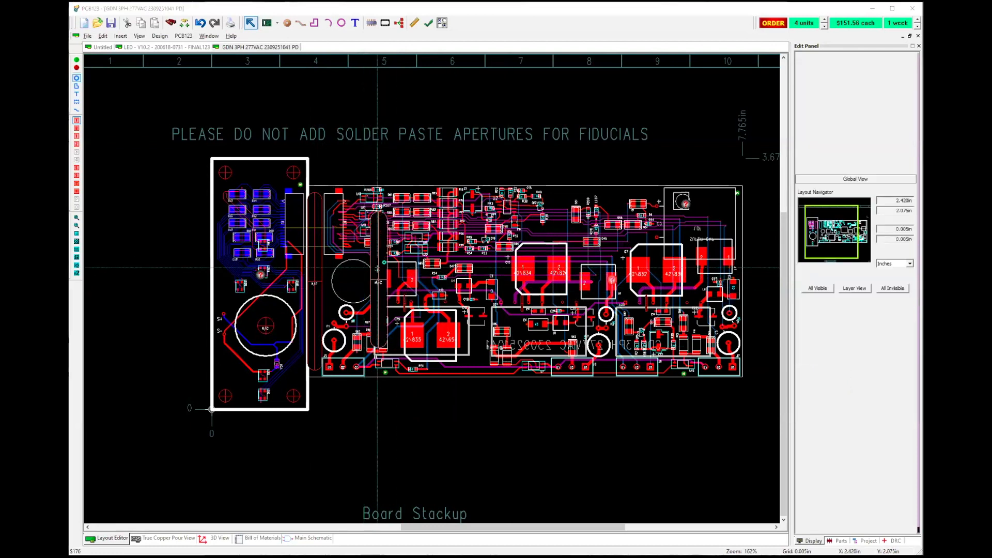
right_click(377, 269)
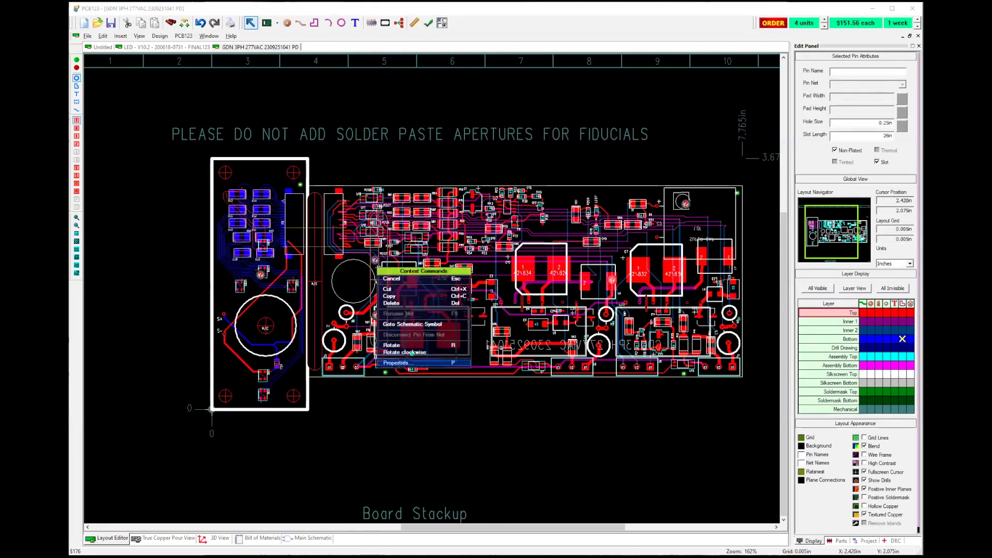
left_click(413, 363)
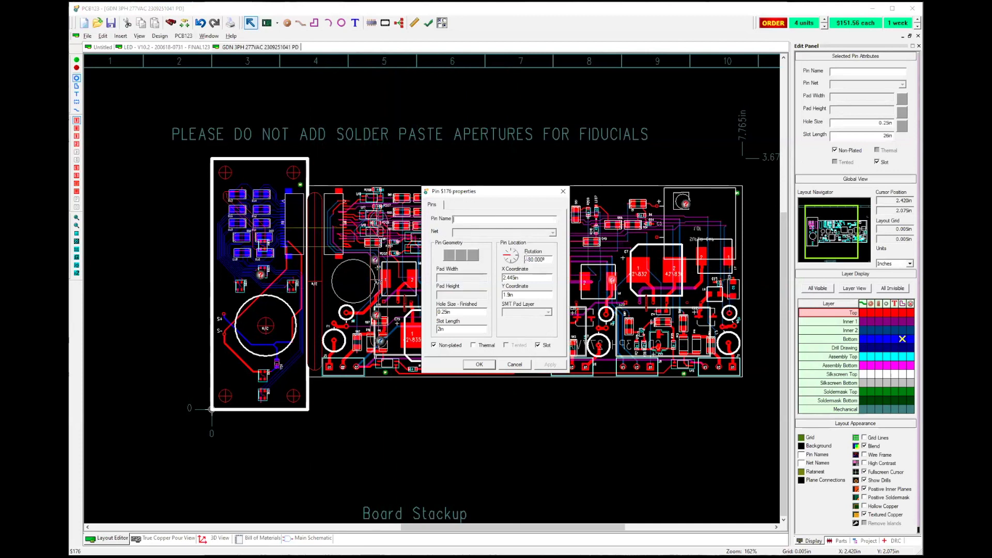
double_click(527, 260)
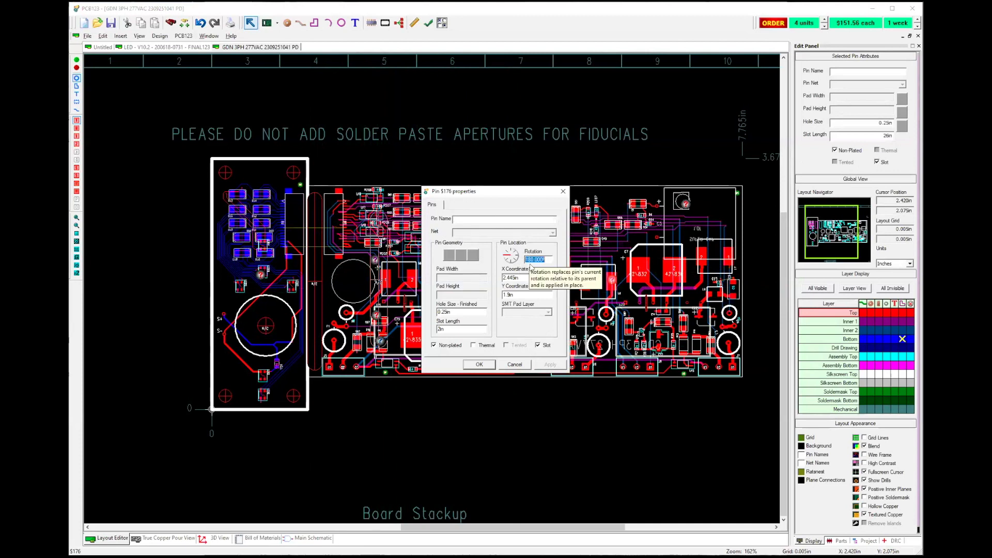
type("25")
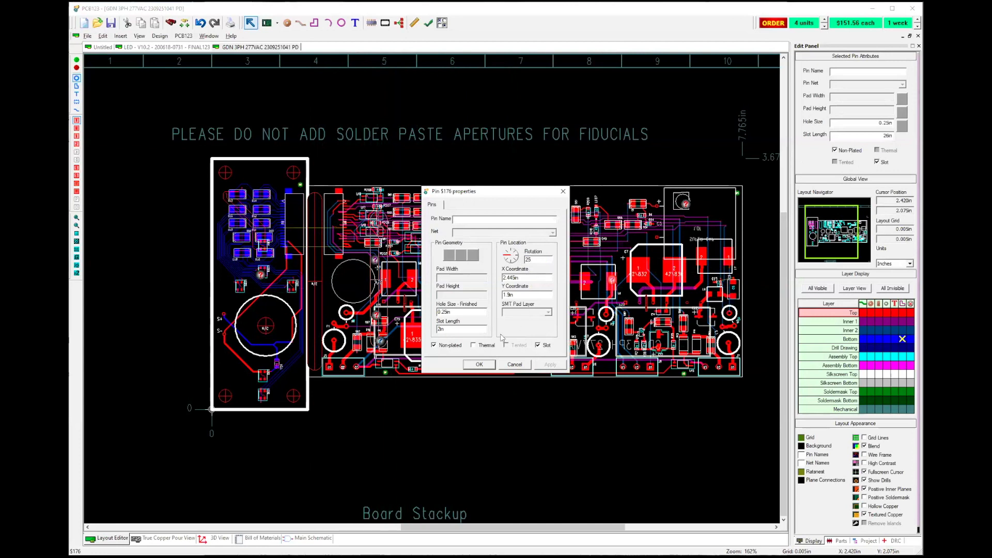
left_click(474, 364)
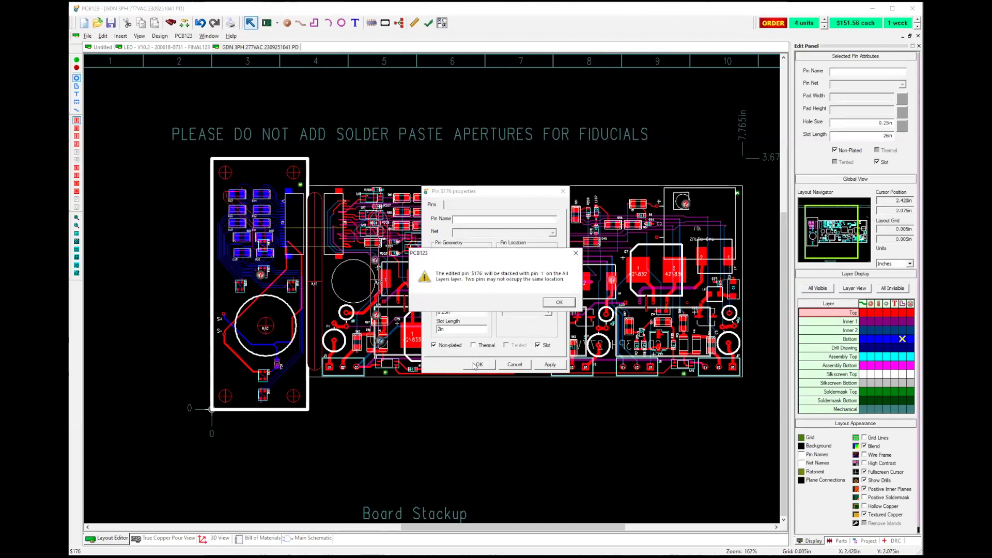
left_click(551, 303)
left_click(490, 364)
left_click(558, 302)
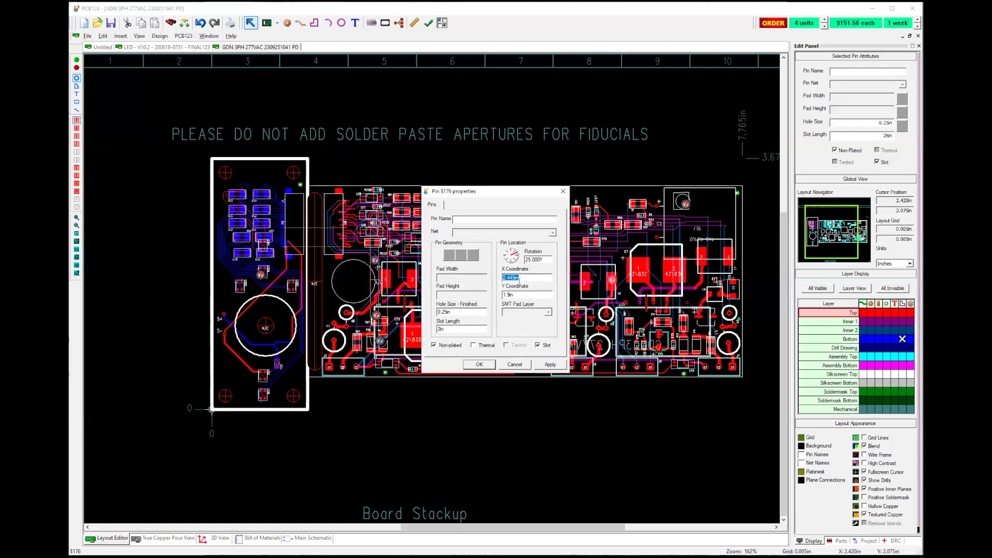
left_click(562, 191)
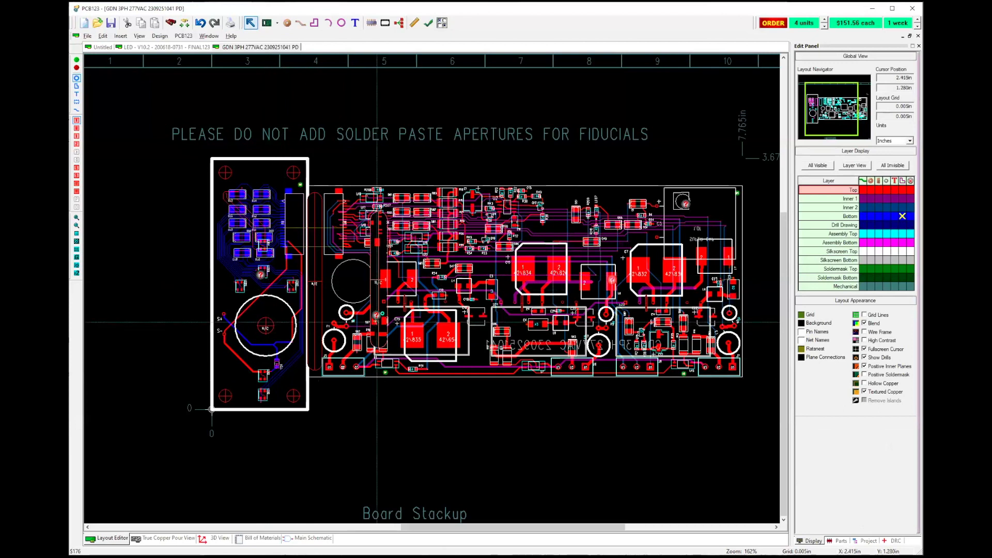
Delete the vertical slotted hole beside the circular cutout
mouse_move(376, 322)
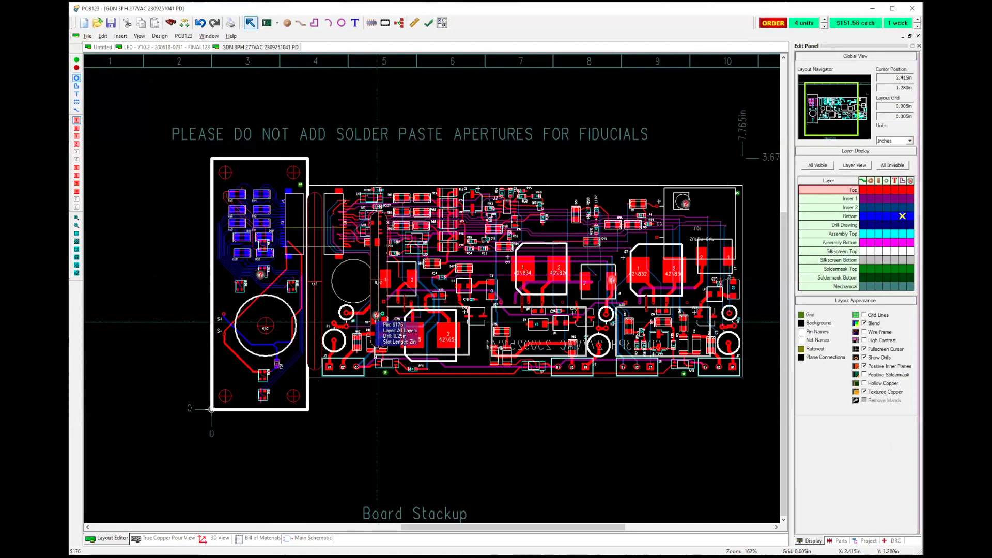
left_click(375, 286)
key("Delete")
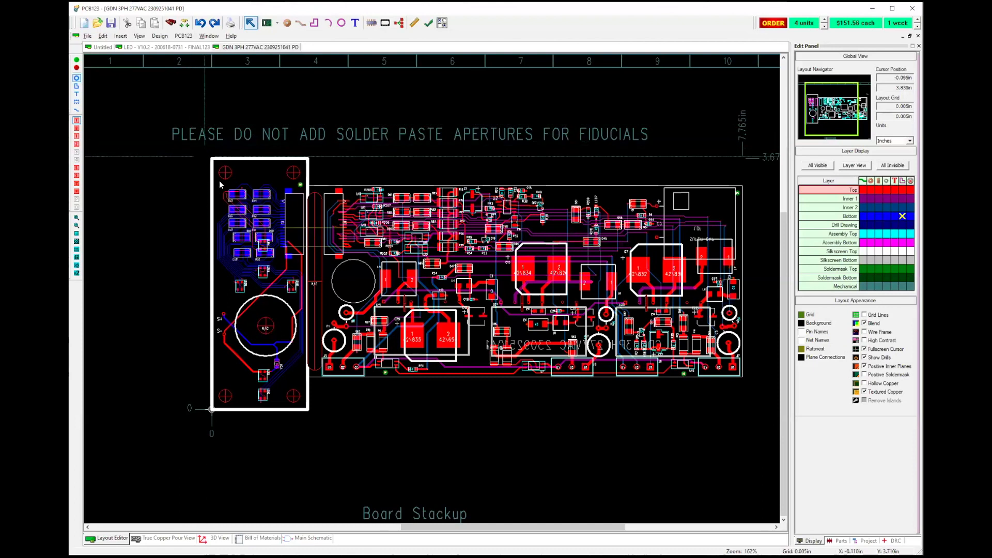
scroll(387, 277, "up", 1)
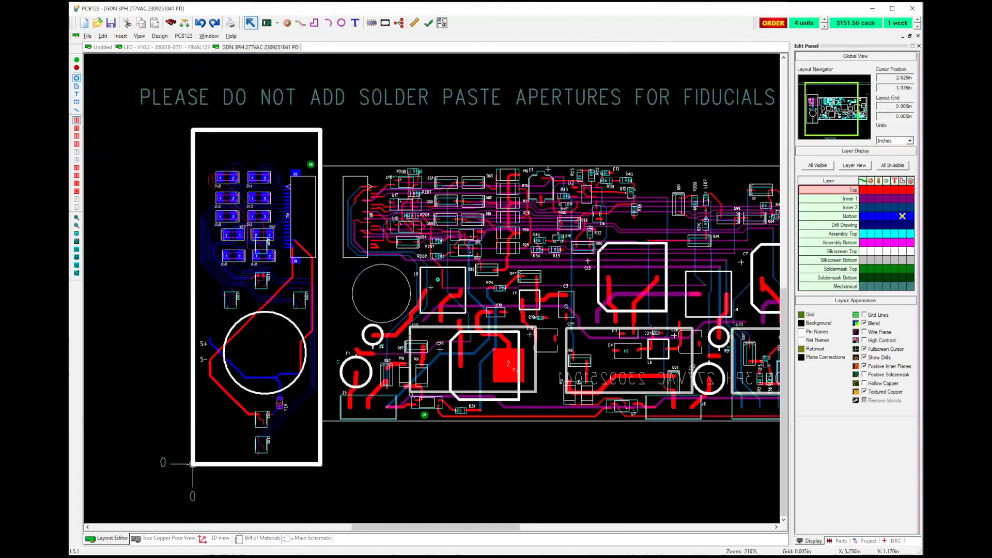
scroll(430, 288, "up", 1)
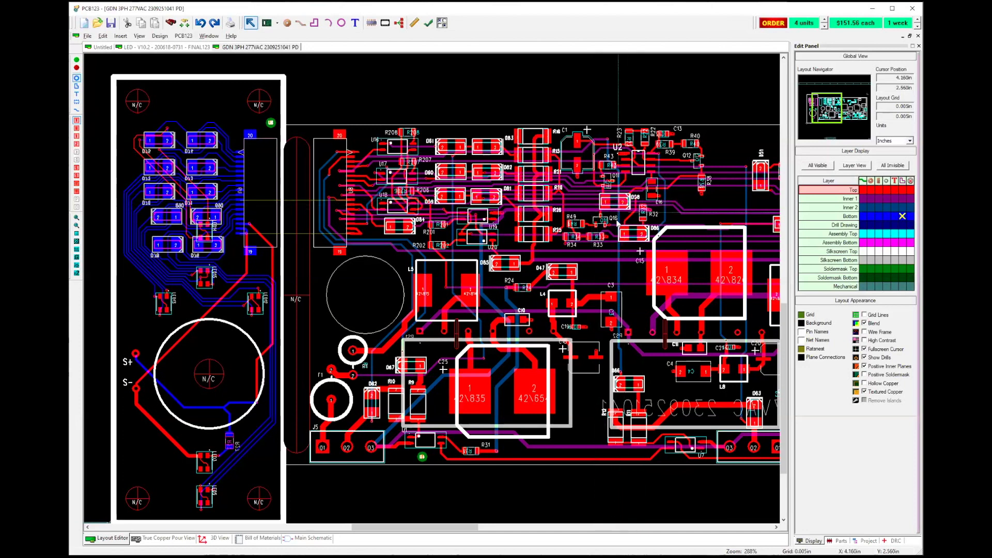
scroll(431, 281, "up", 2)
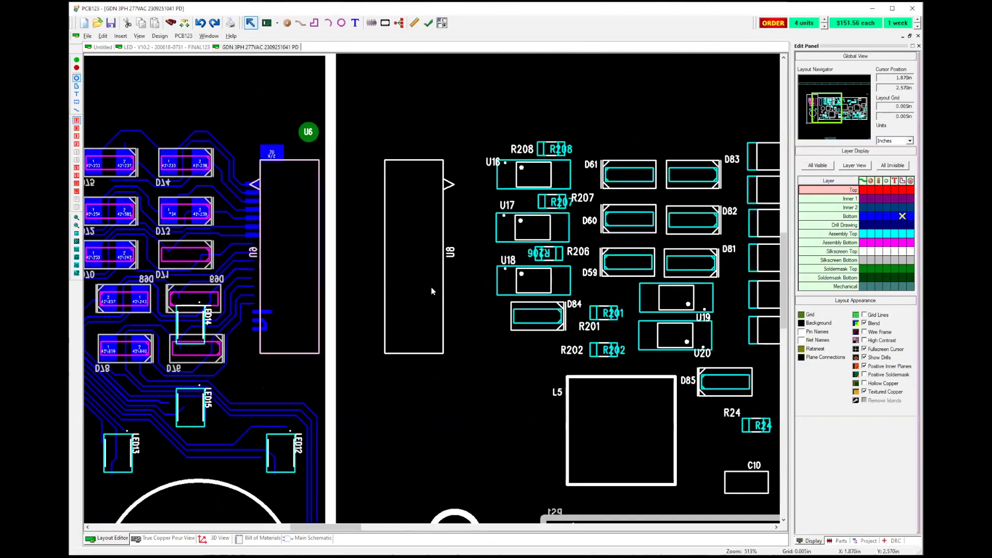
scroll(430, 290, "up", 1)
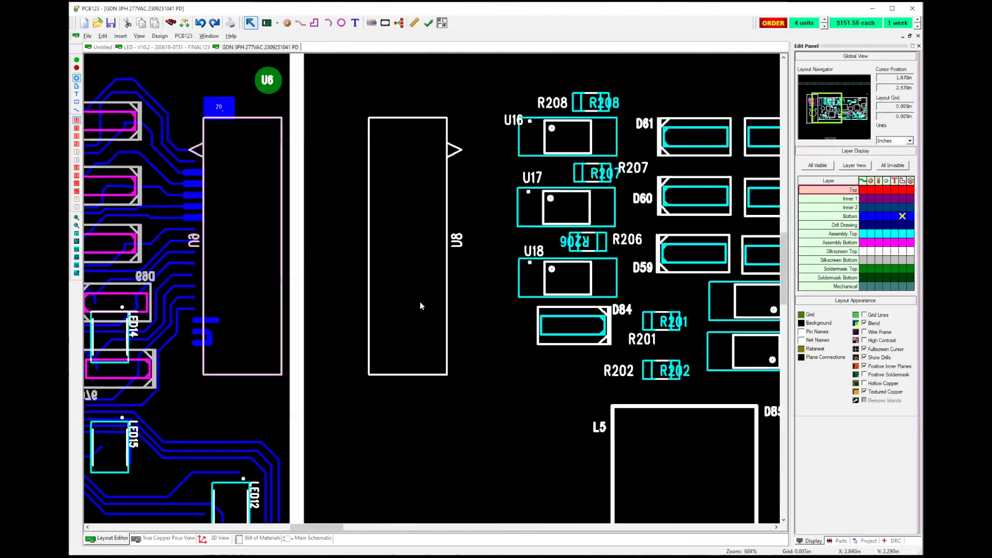
Examine the board layout around U8 and the neighbouring long slotted cutout, from close up to a wider overview
scroll(431, 275, "up", 1)
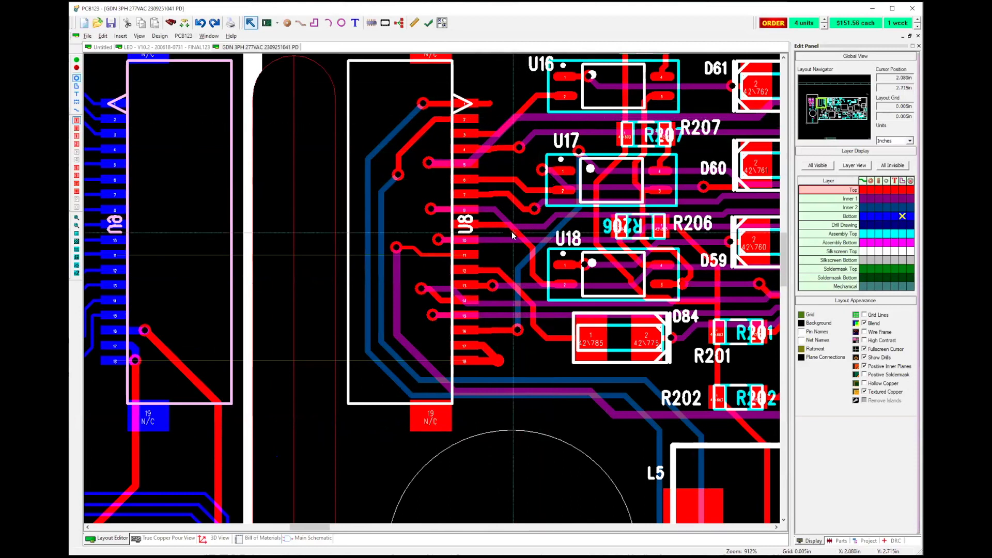
scroll(429, 294, "down", 1)
scroll(431, 287, "down", 1)
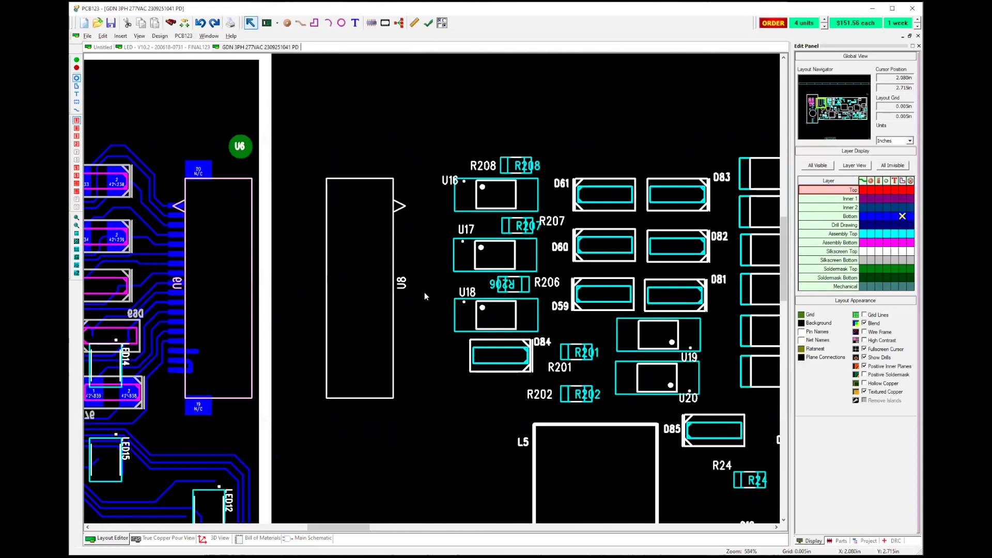
scroll(435, 289, "down", 1)
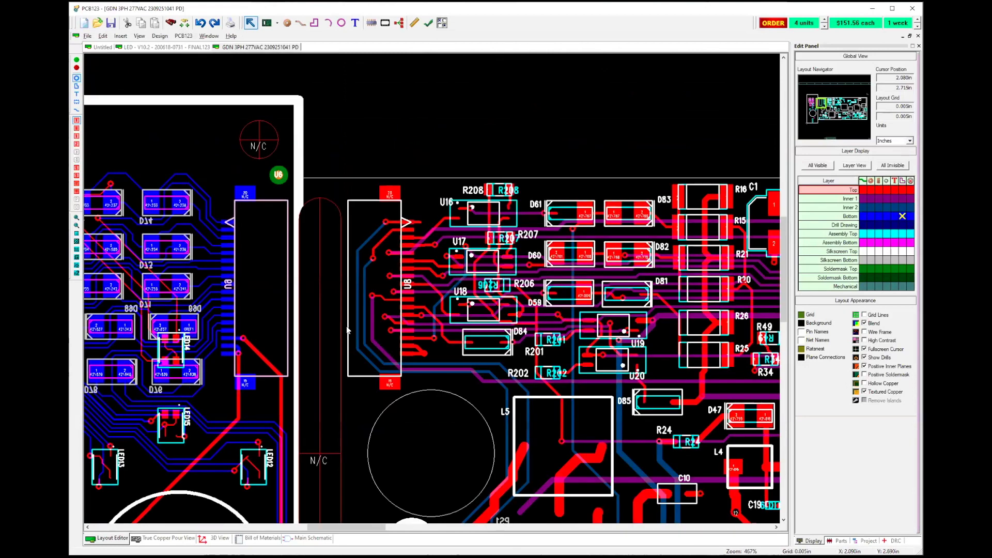
scroll(431, 287, "down", 1)
scroll(432, 287, "down", 1)
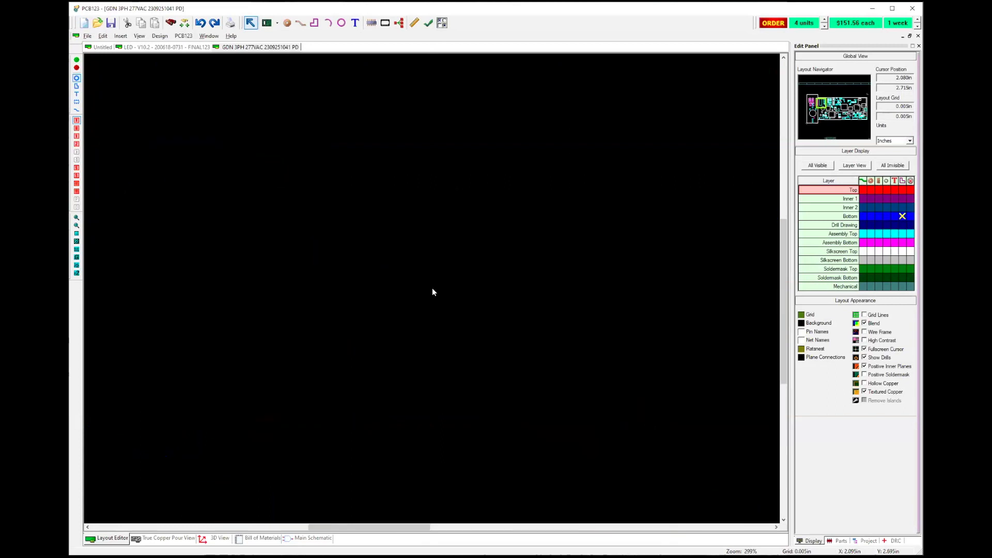
middle_click_drag(467, 175, 379, 98)
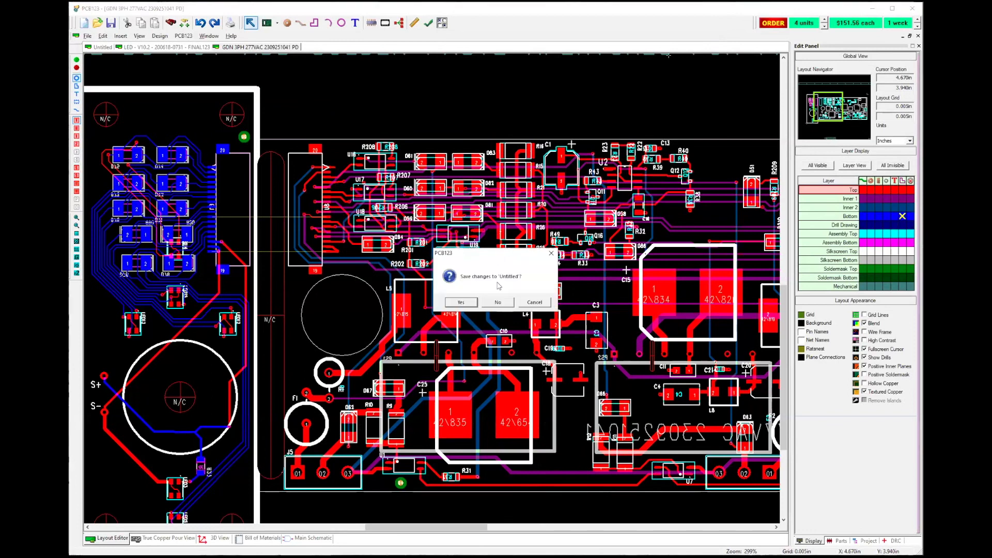
left_click(506, 298)
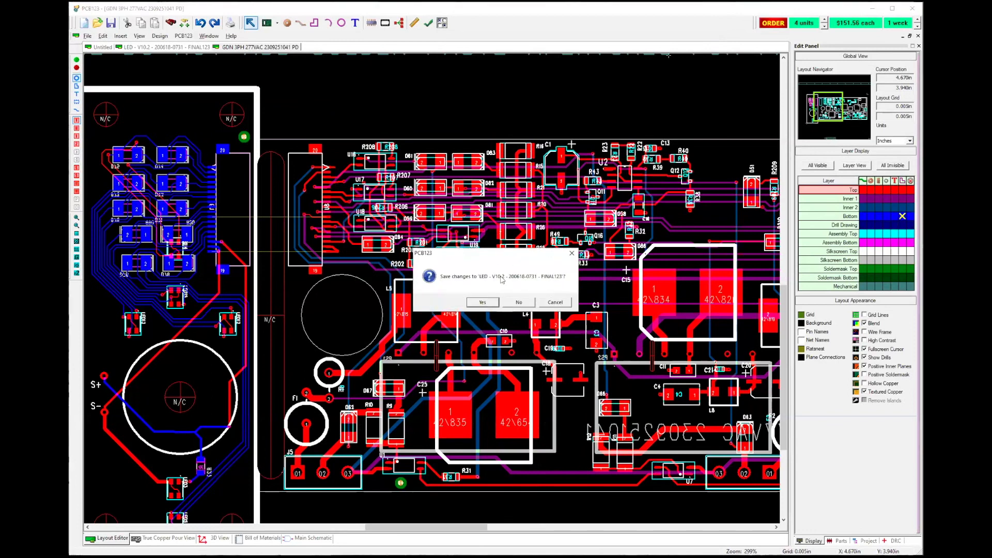
left_click(512, 301)
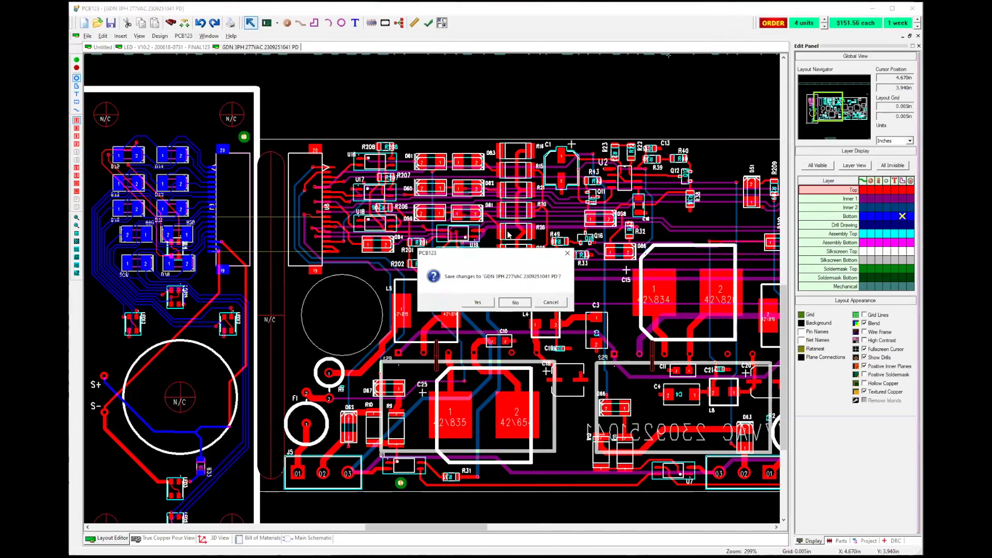